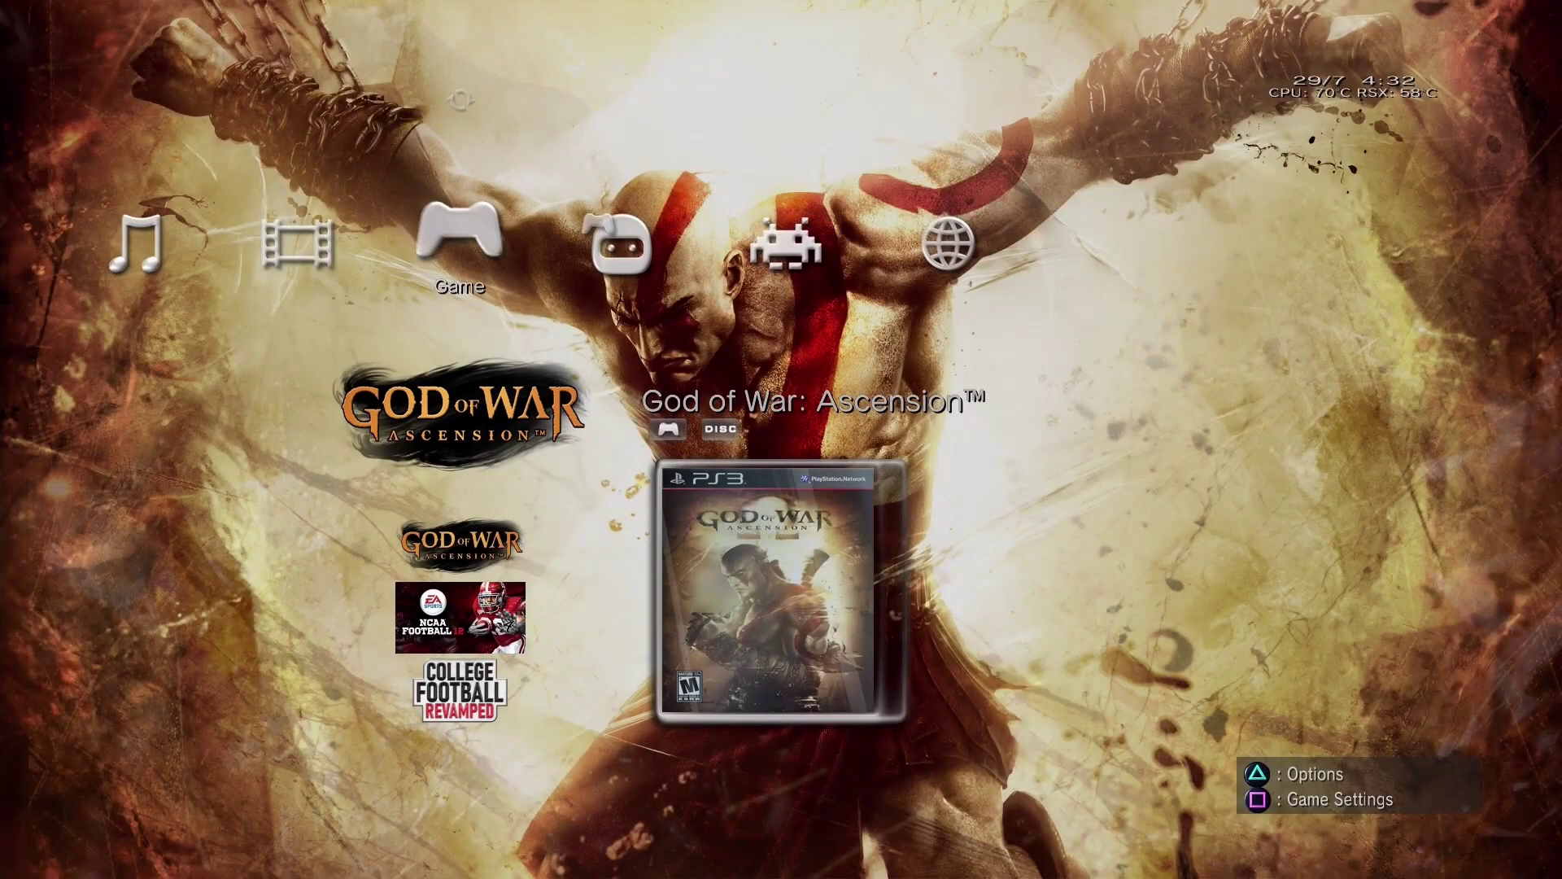
Step: Compare the disc and hard-drive entries of God of War: Ascension in the game list
key("Down")
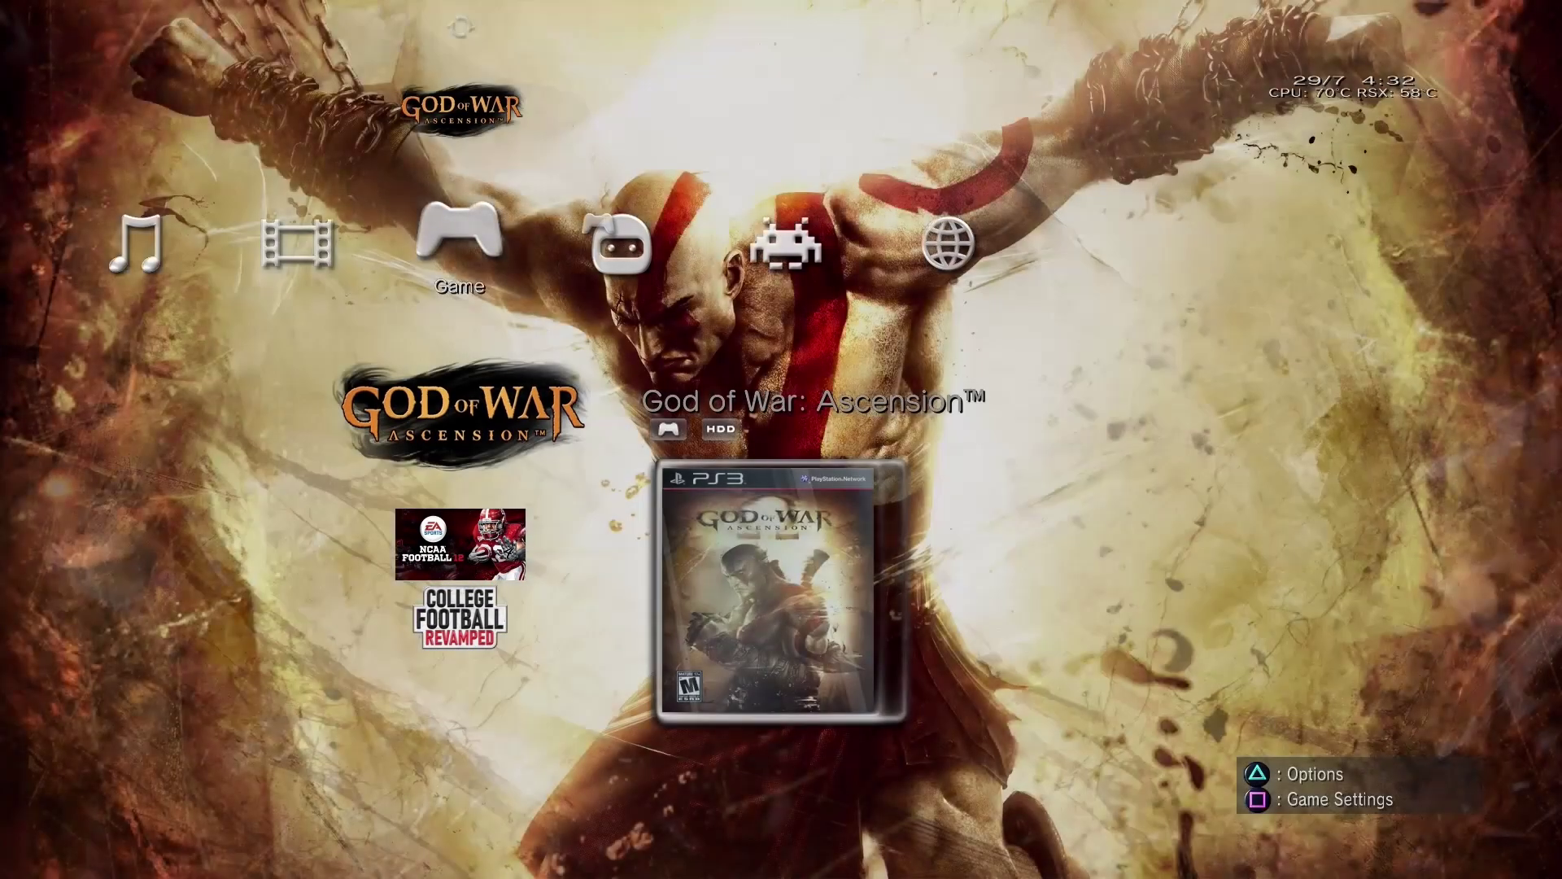
key("Up")
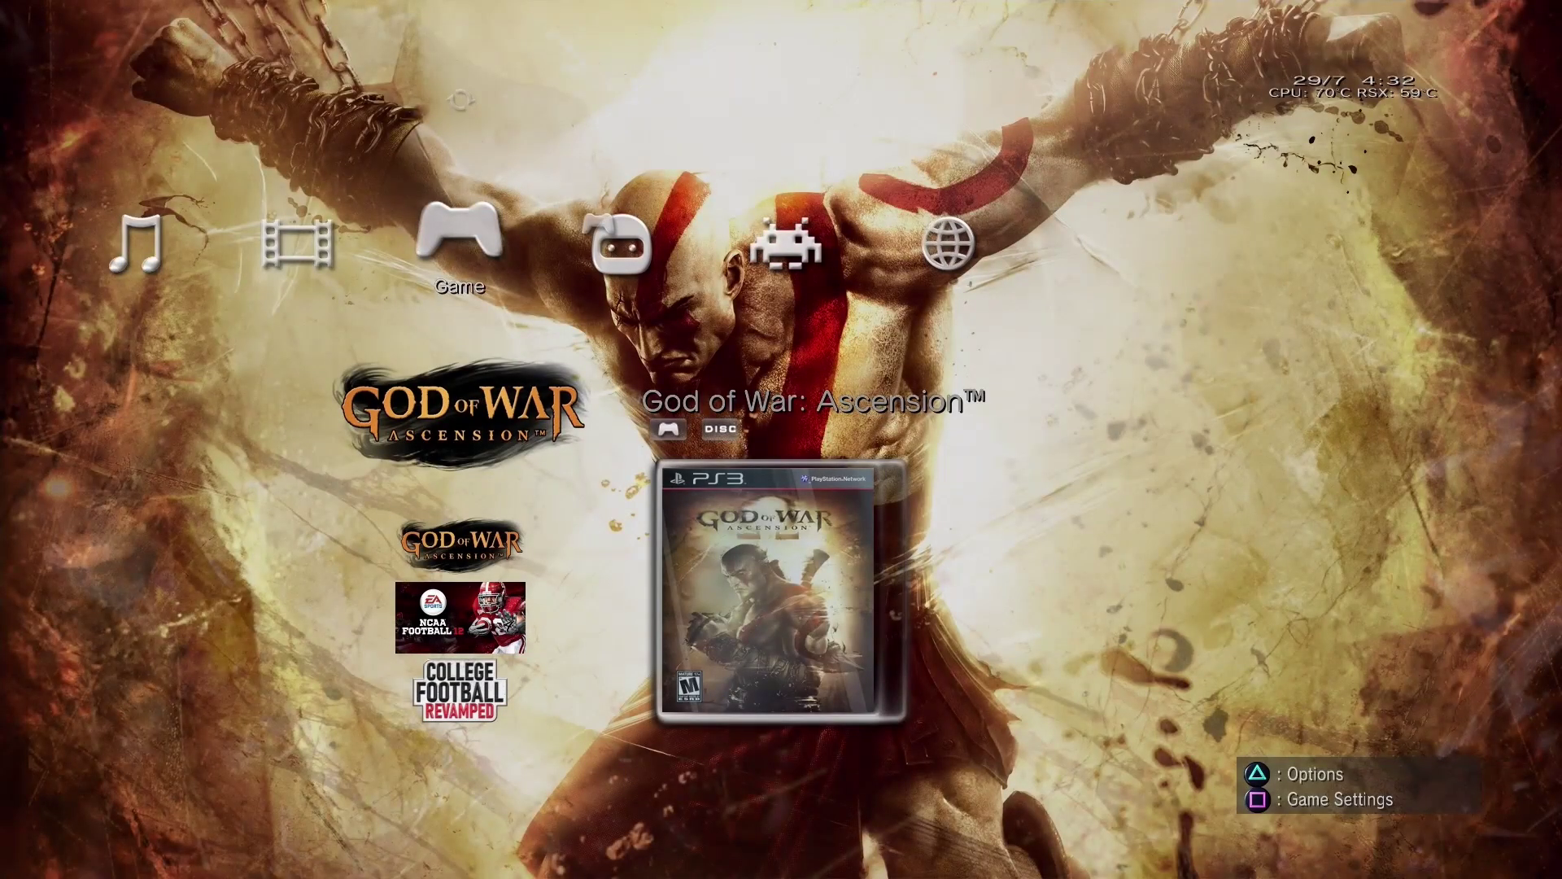
key("Down")
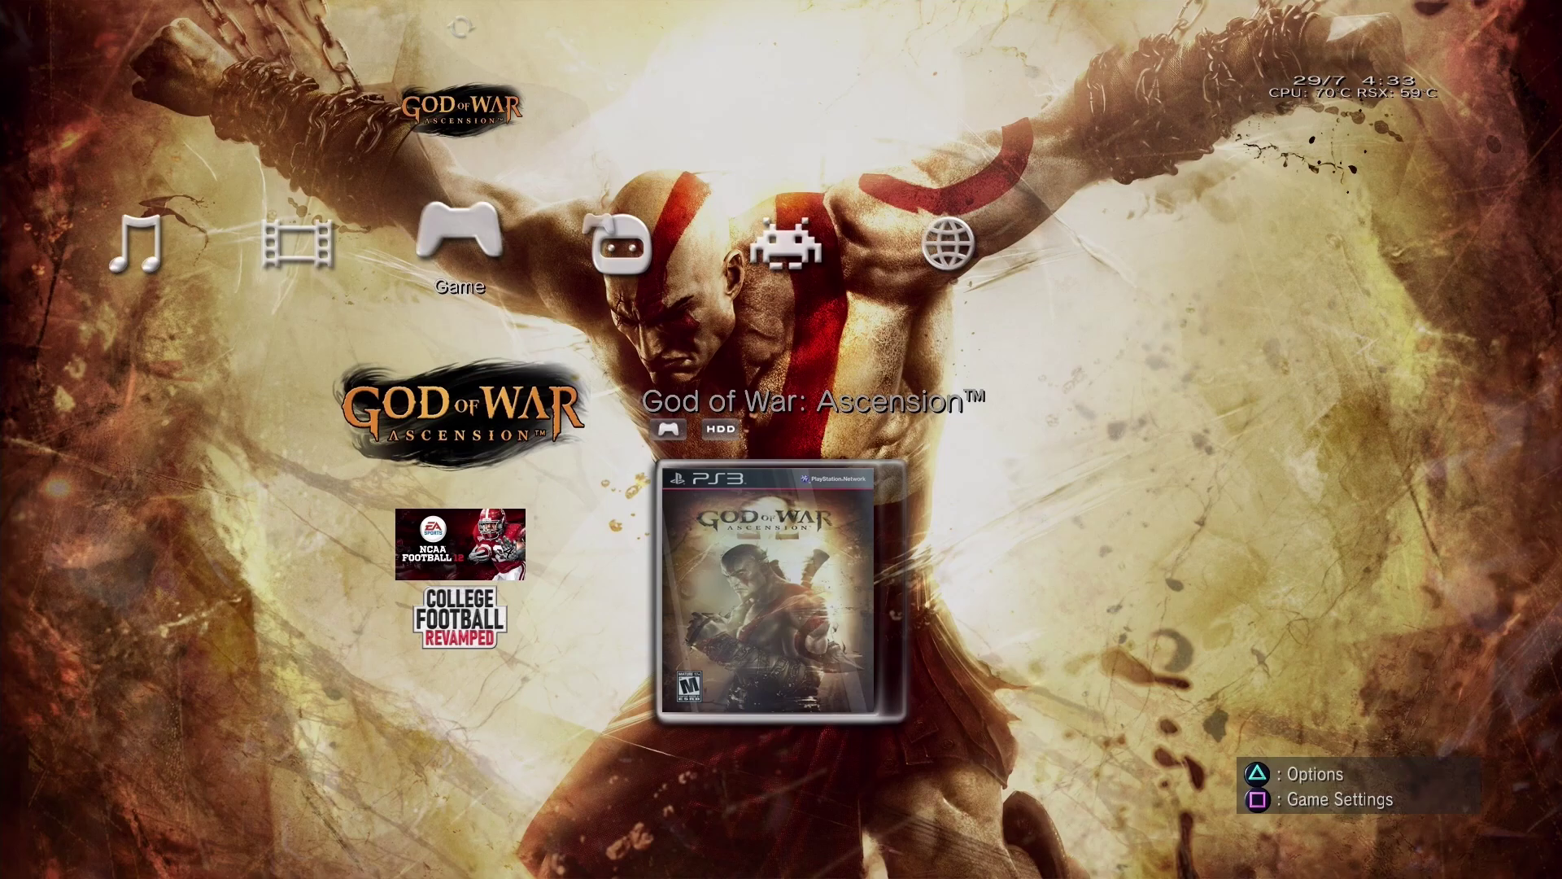
key("Up")
key("Down")
Step: Go to the mmCM category and open File Manager / mmOS
key("Left")
key("Right")
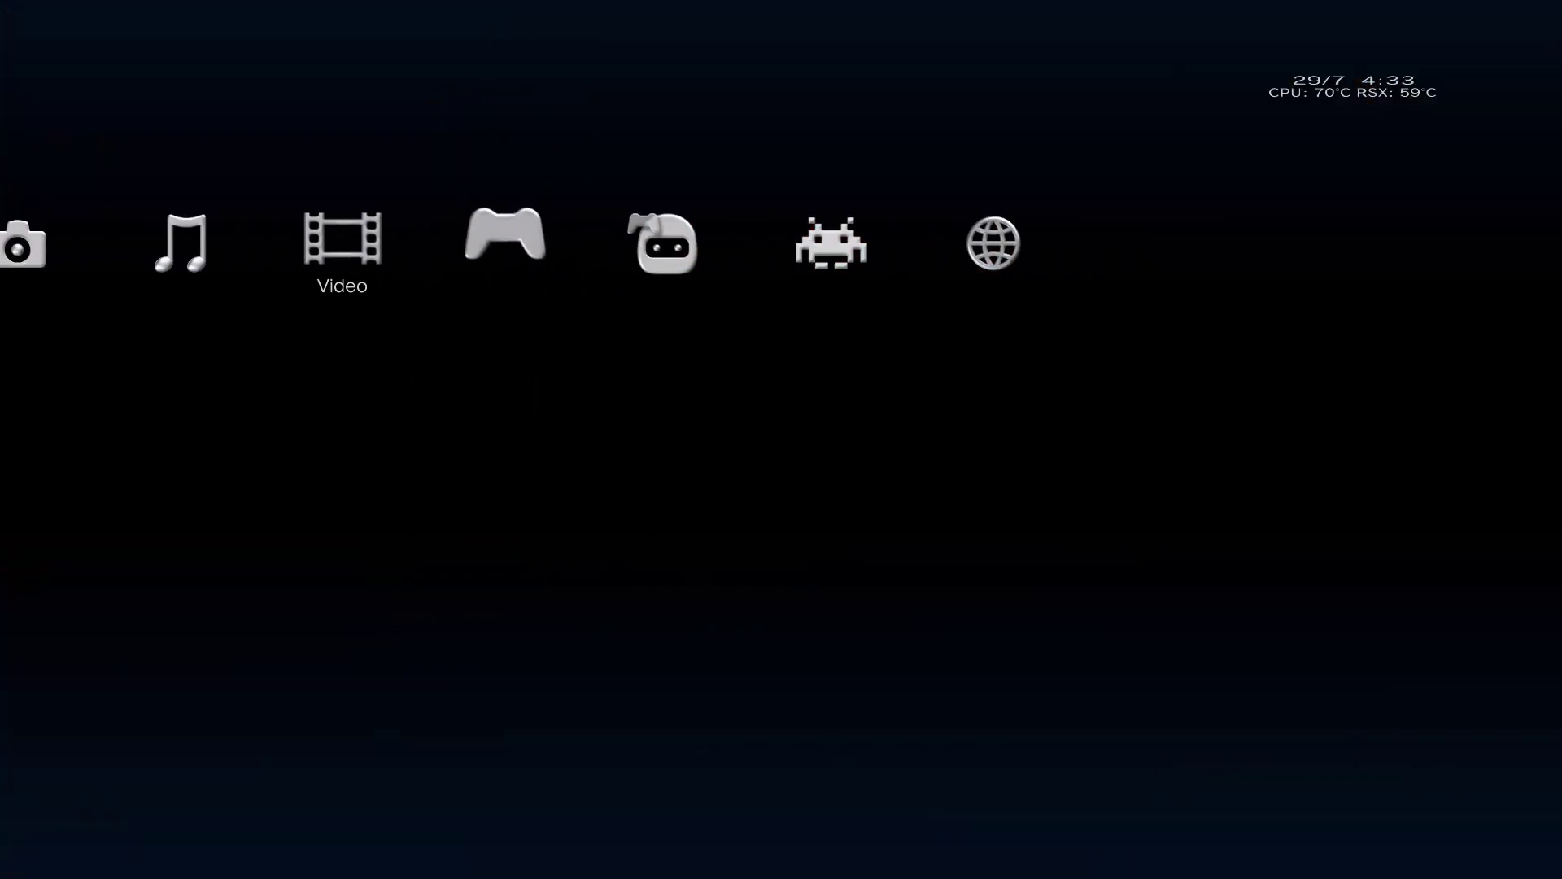
key("Up")
key("Up")
key("Left")
key("Left")
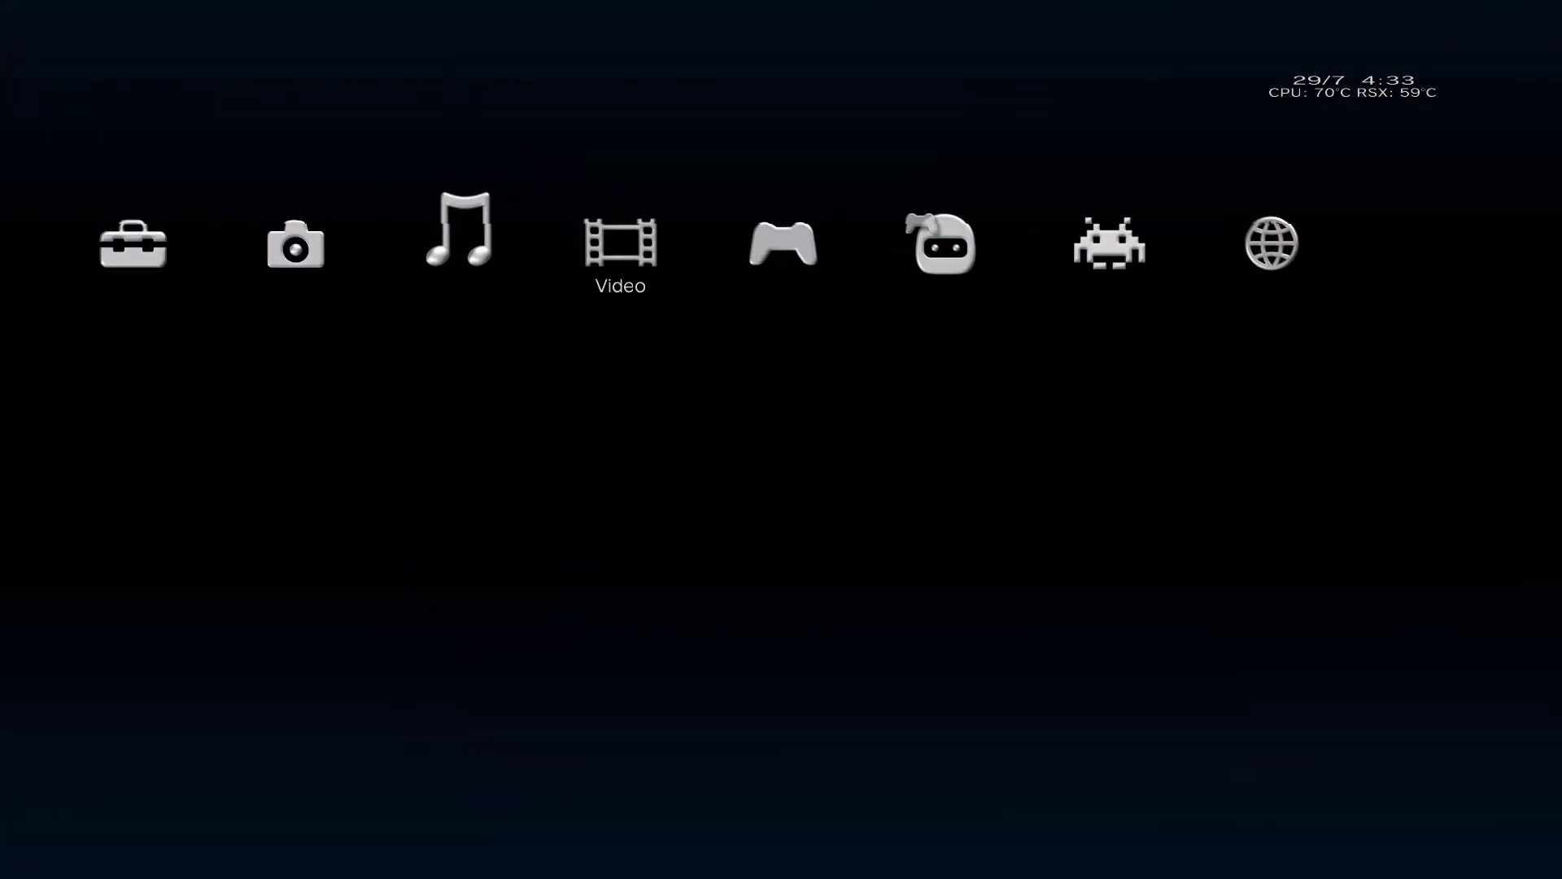
key("Left")
key("Left")
key("Left")
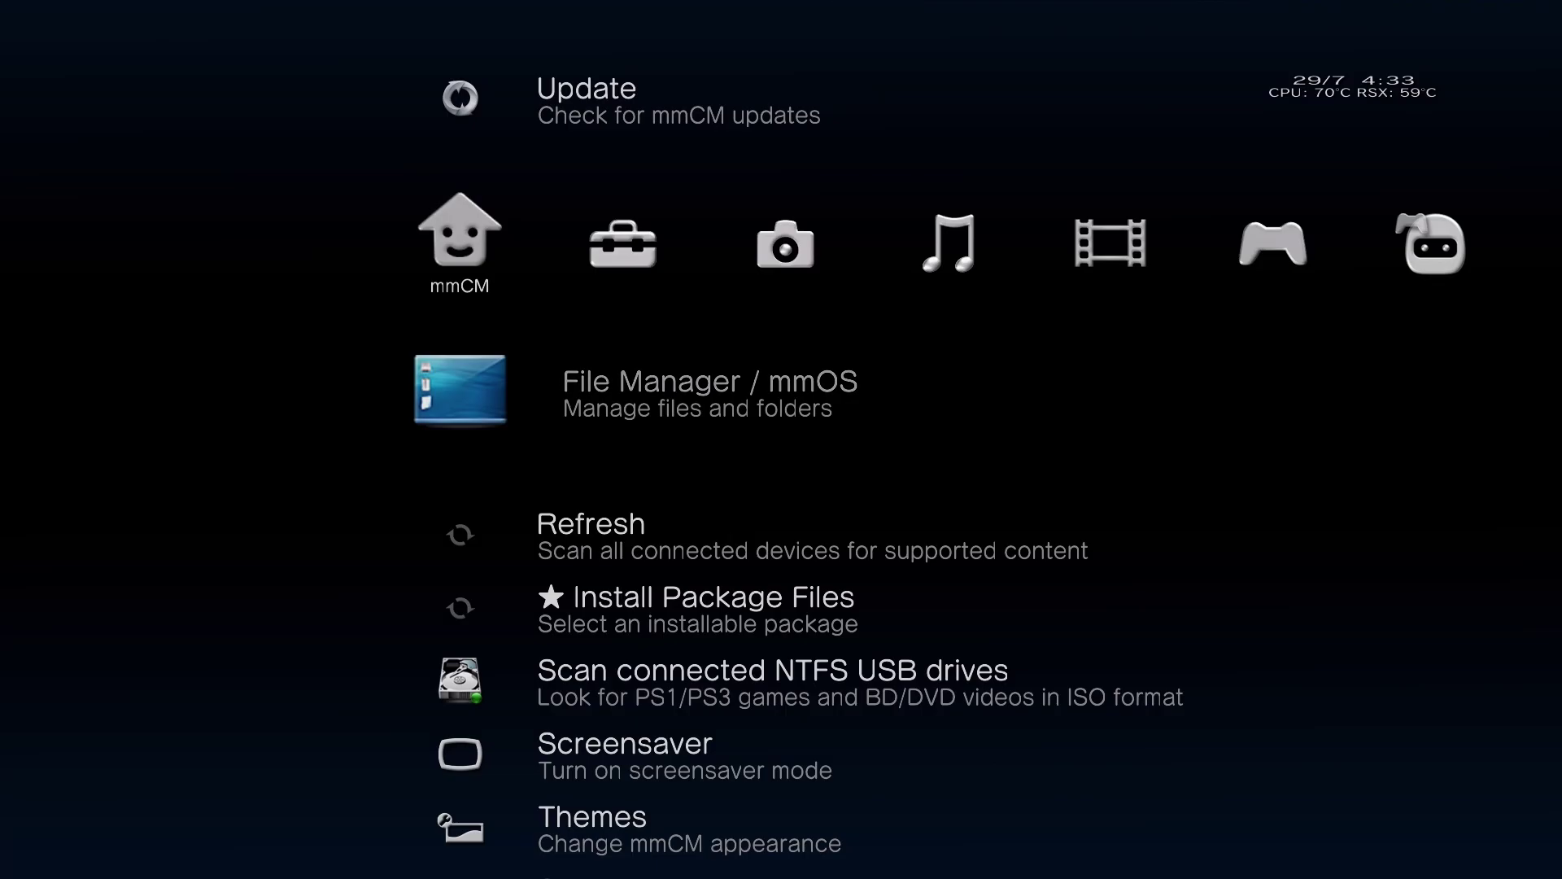
key("Return")
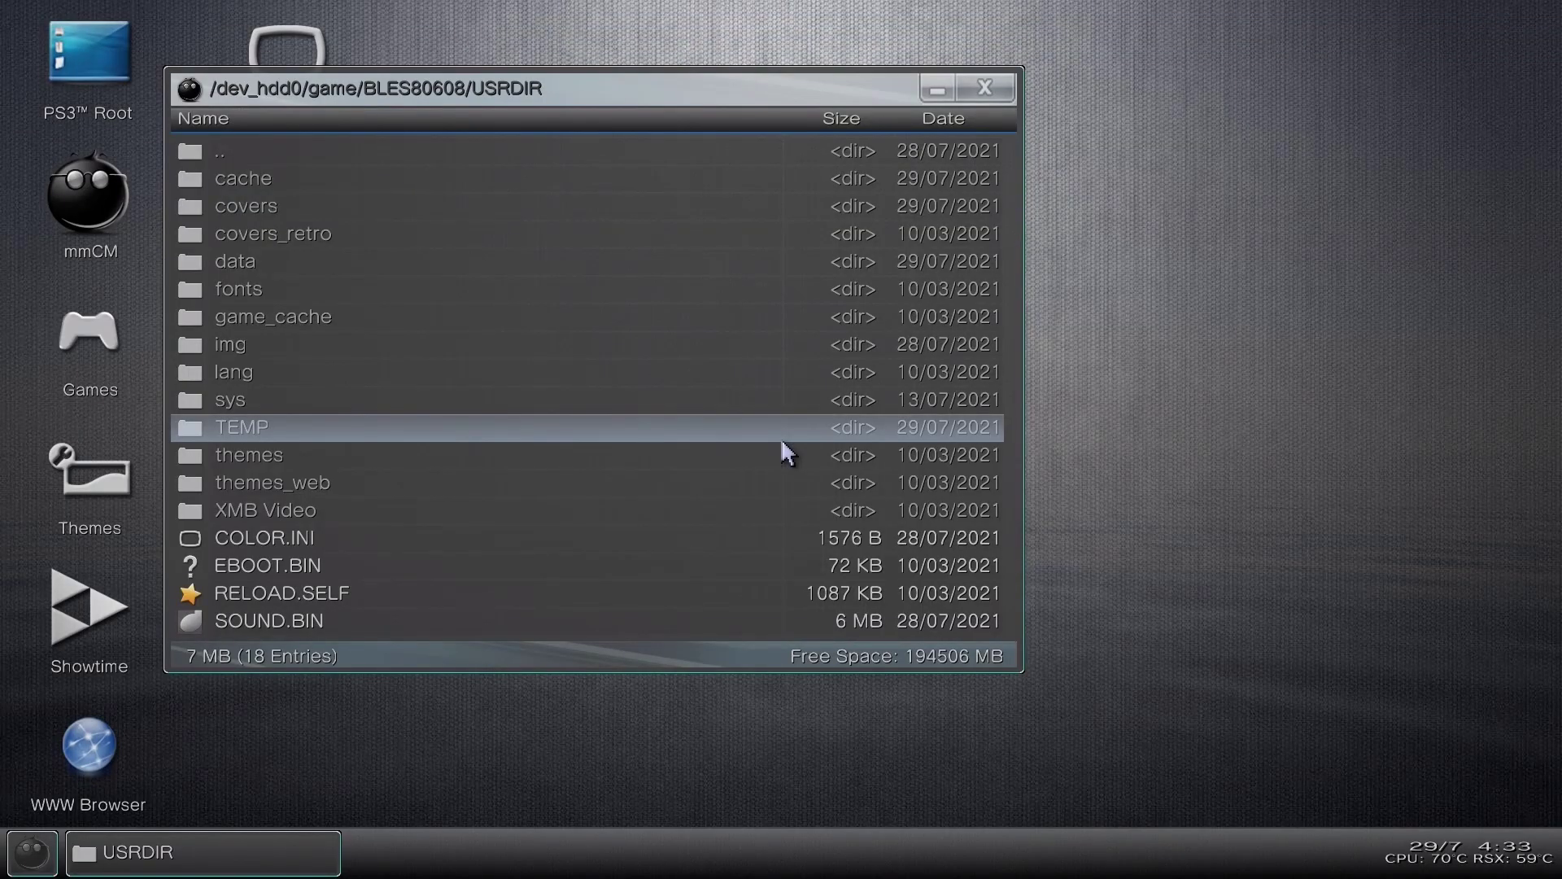
Step: Open PS3 Root and browse to the folder dev_hdd0/GAMES/BCUS98232-[God of War Ascension]
left_click(65, 55)
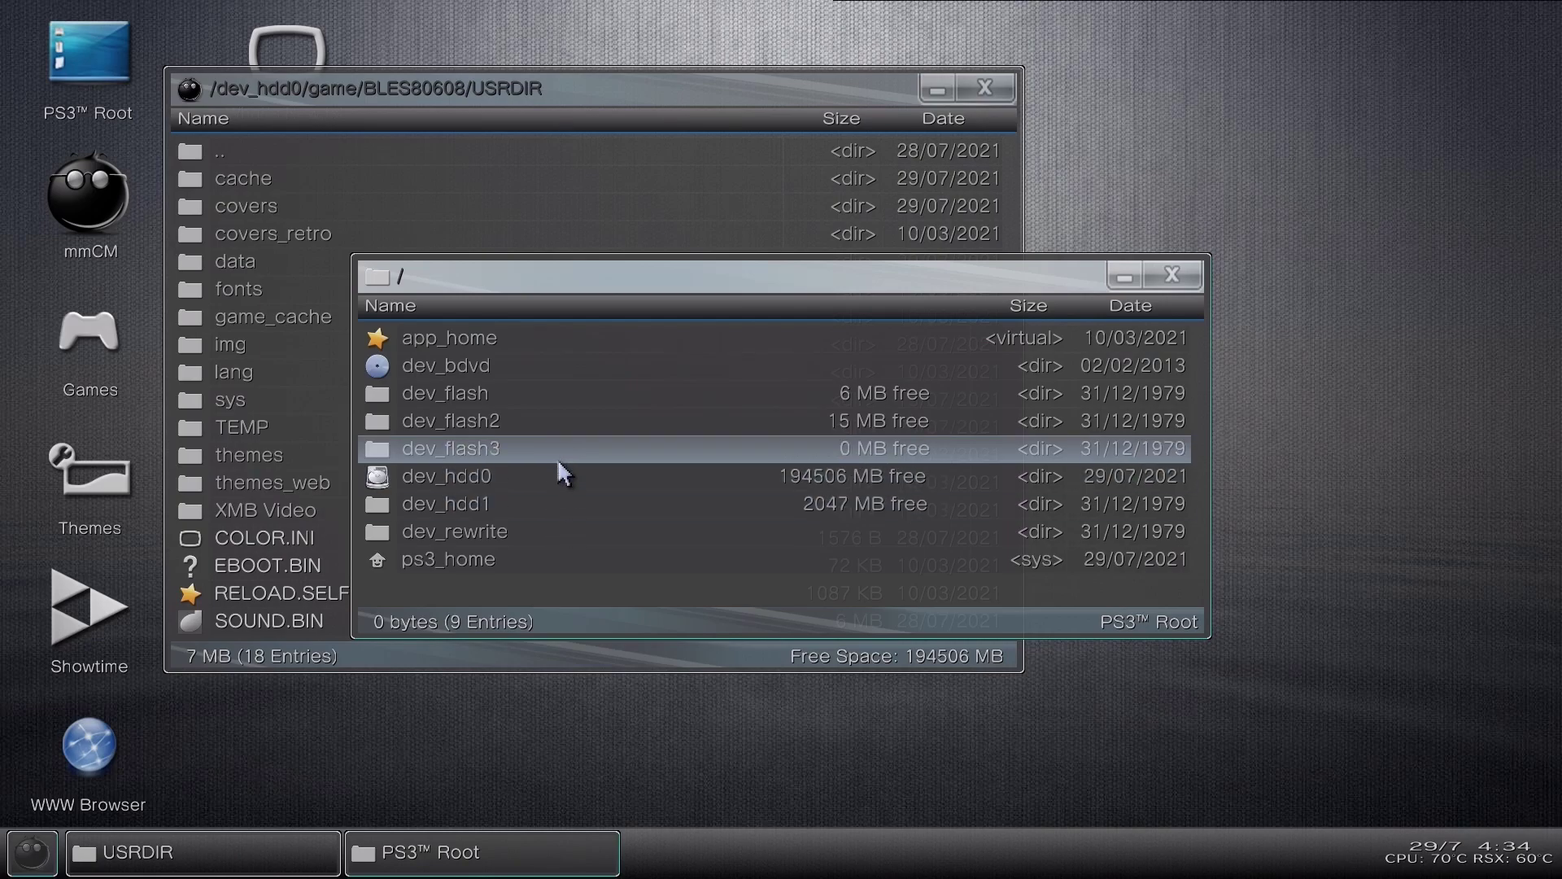
left_click(557, 489)
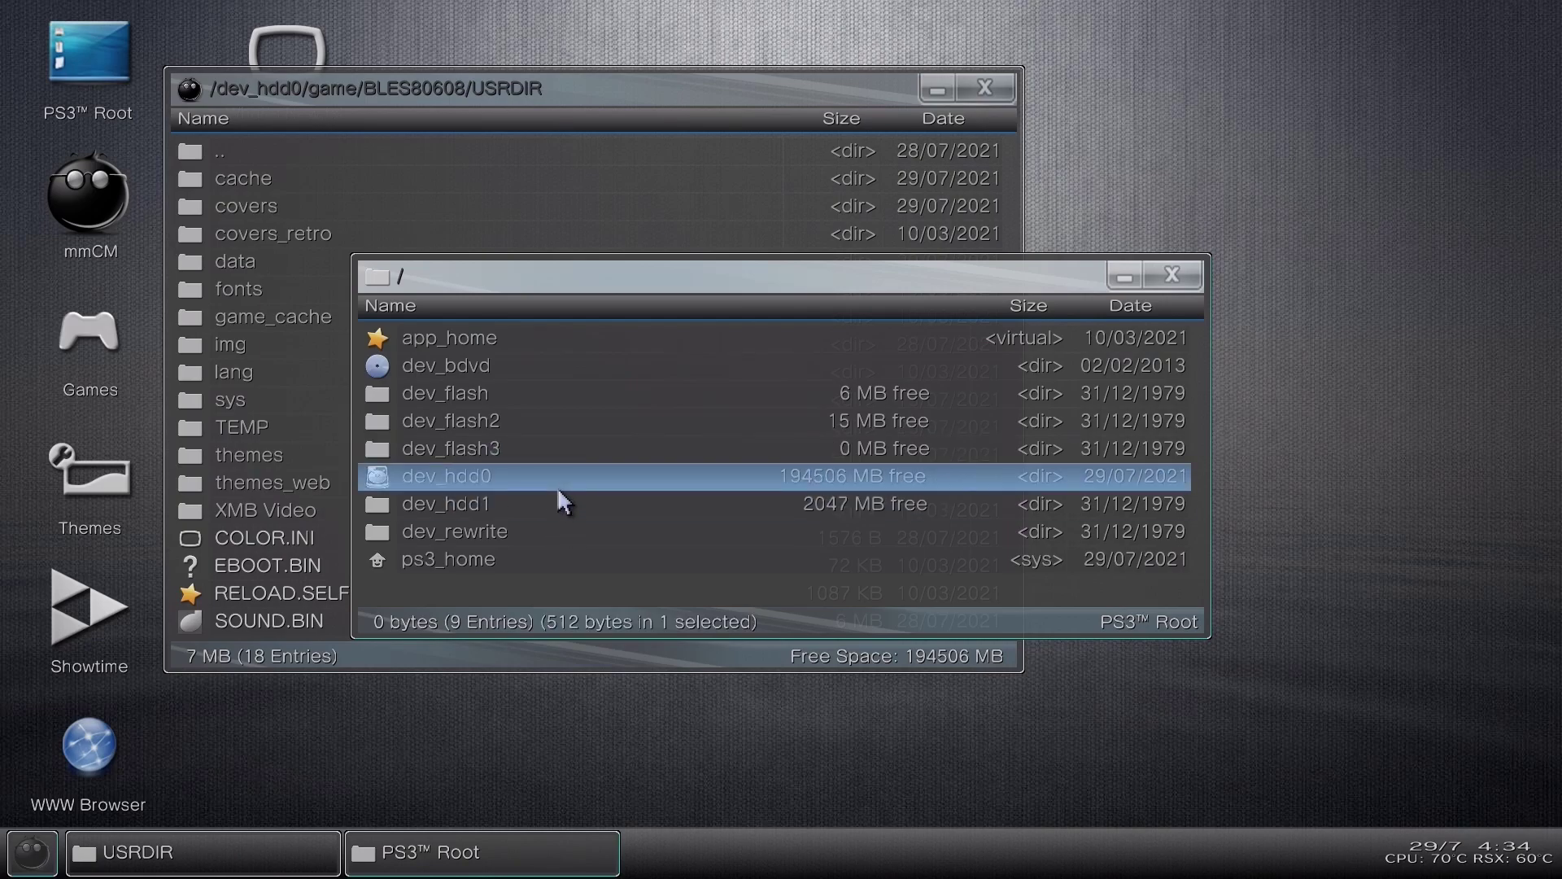
left_click(559, 492)
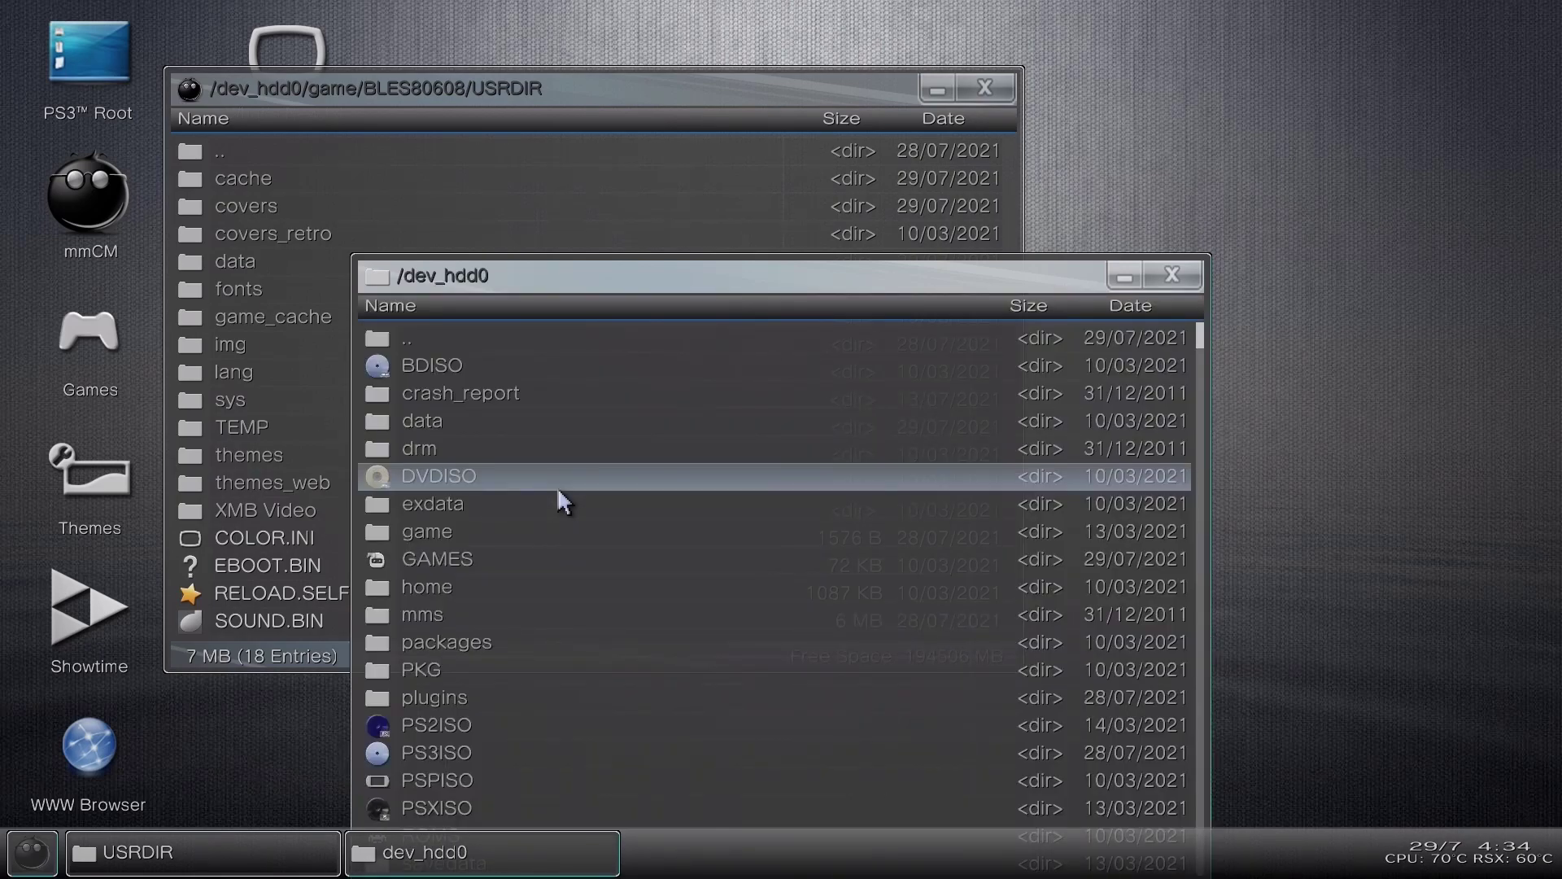
double_click(559, 560)
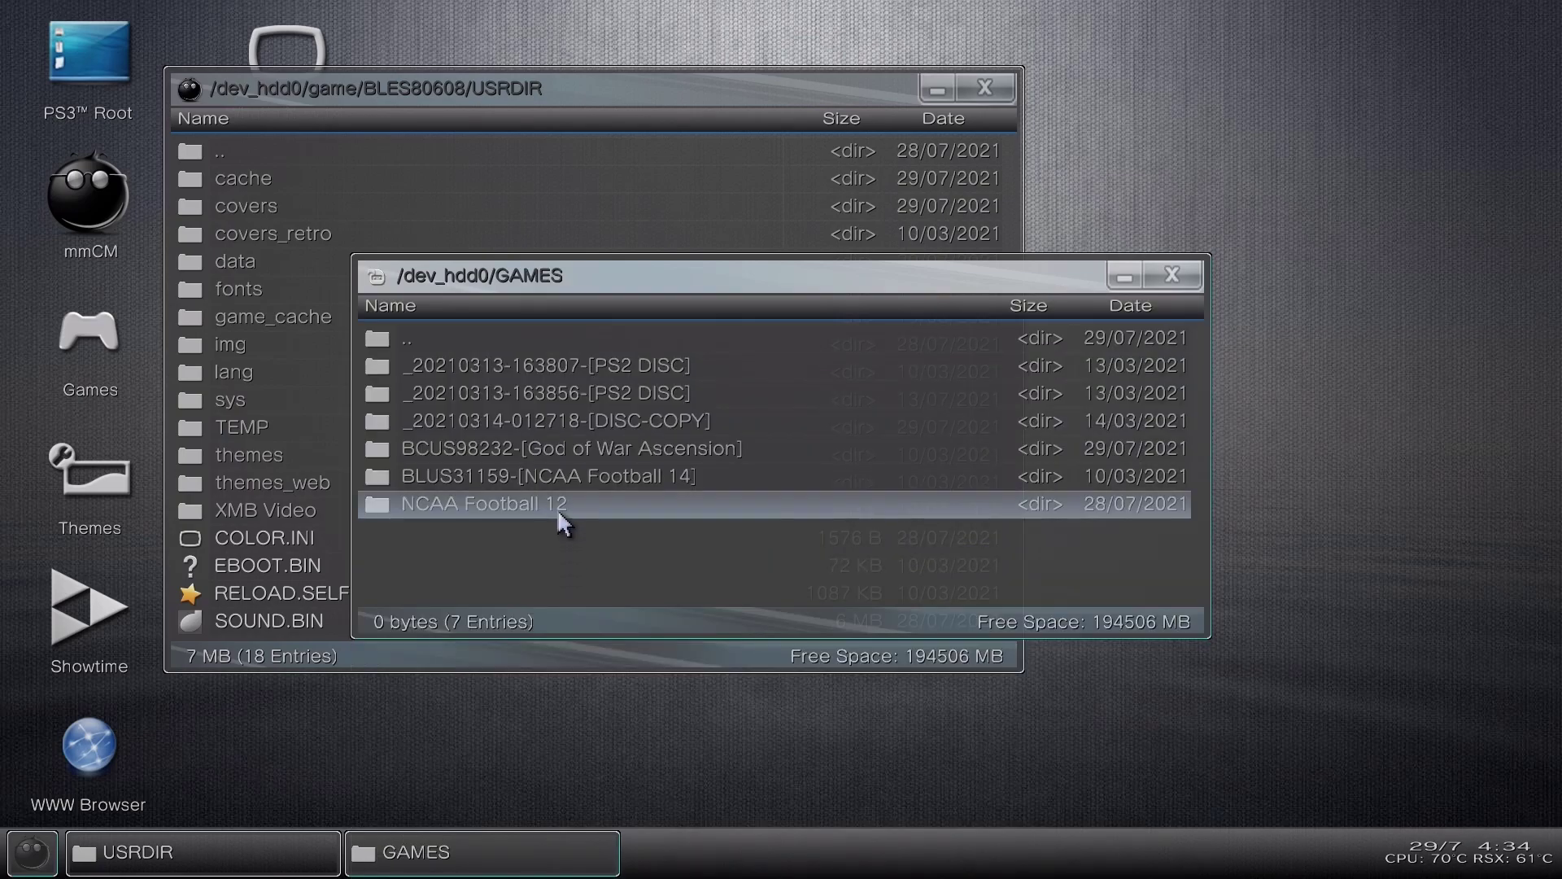
double_click(560, 456)
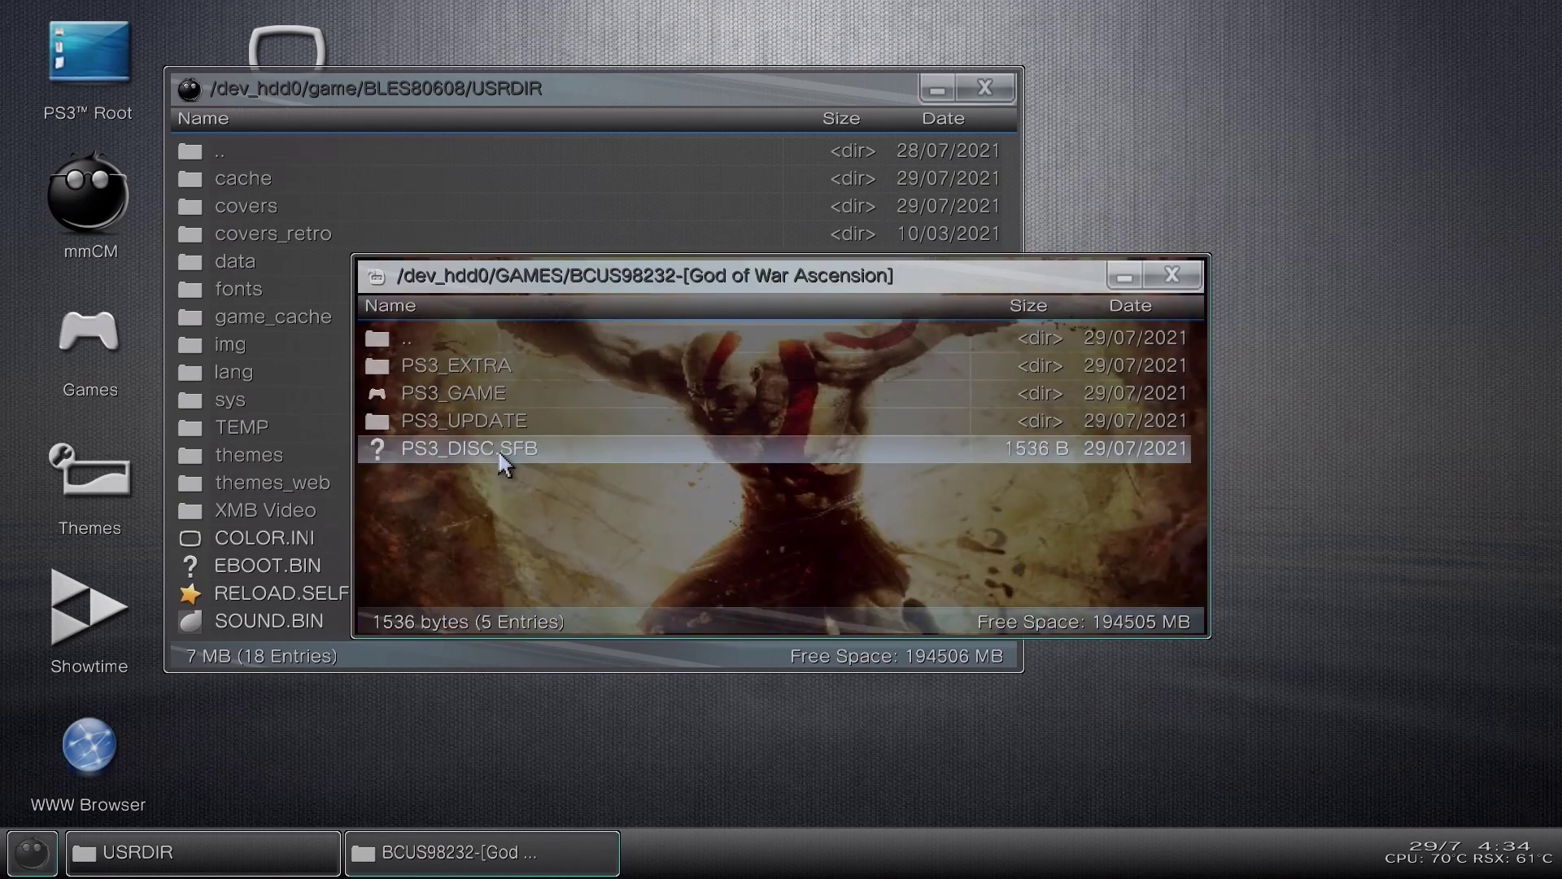
Step: Examine the file operations offered for PS3_DISC.SFB in the God of War Ascension folder
right_click(501, 457)
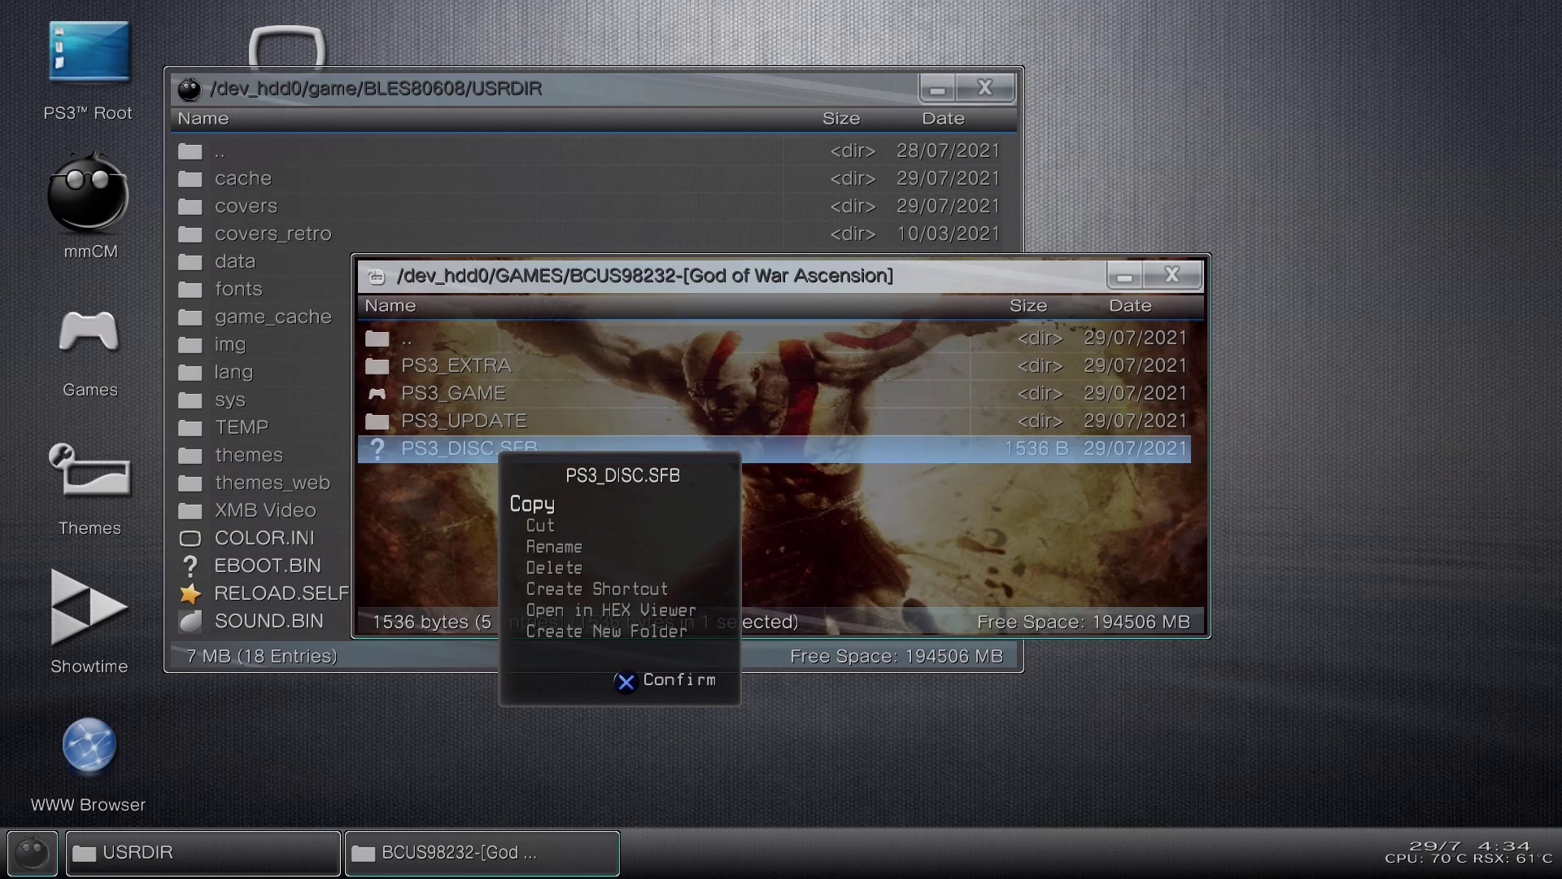
left_click(500, 453)
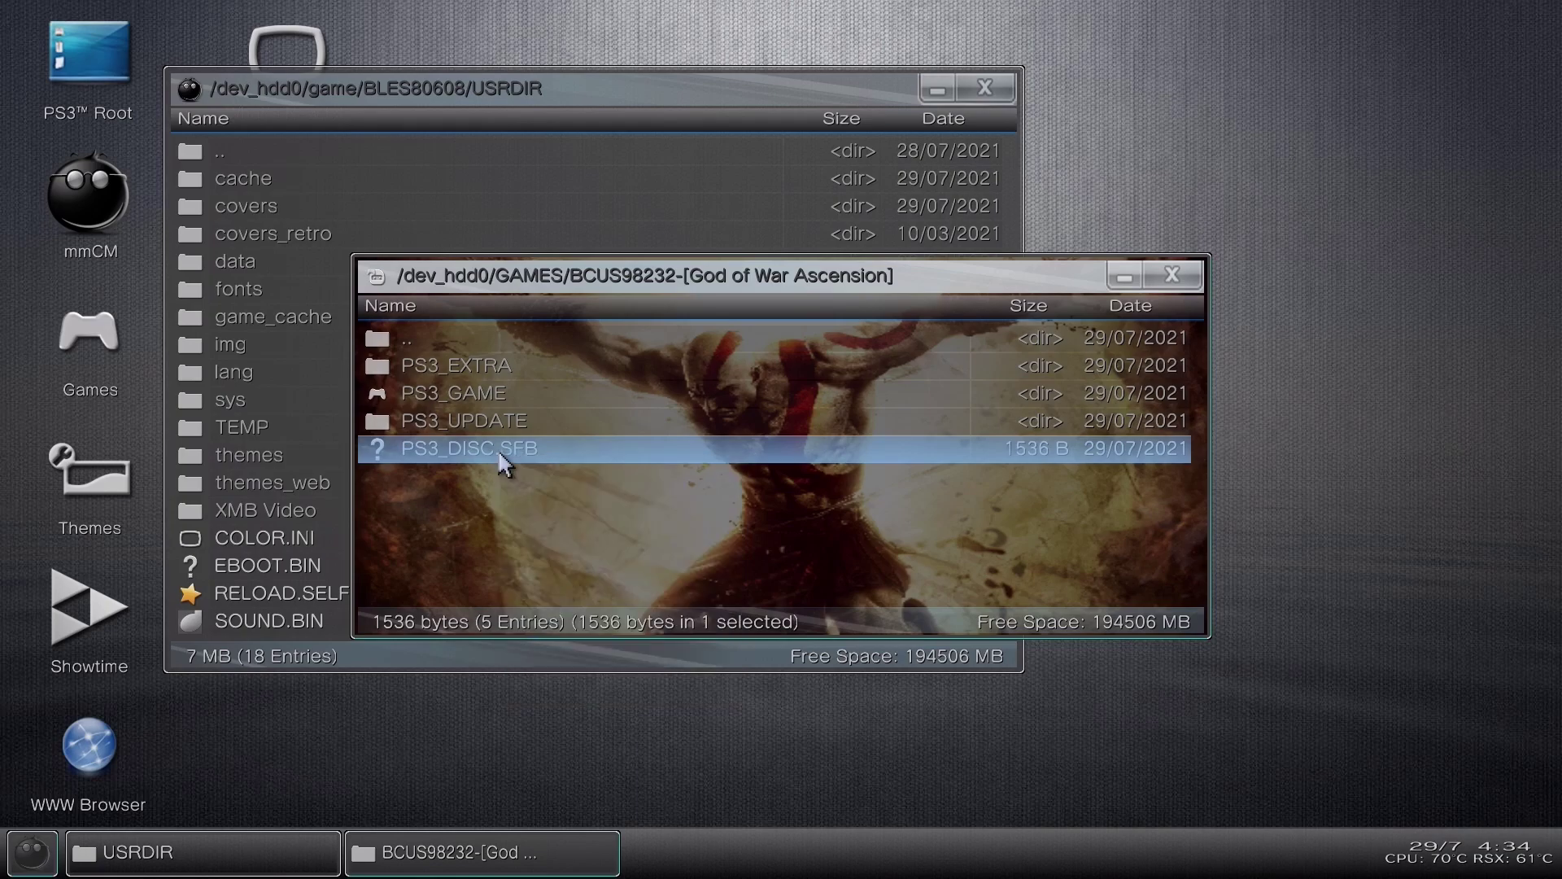
right_click(499, 453)
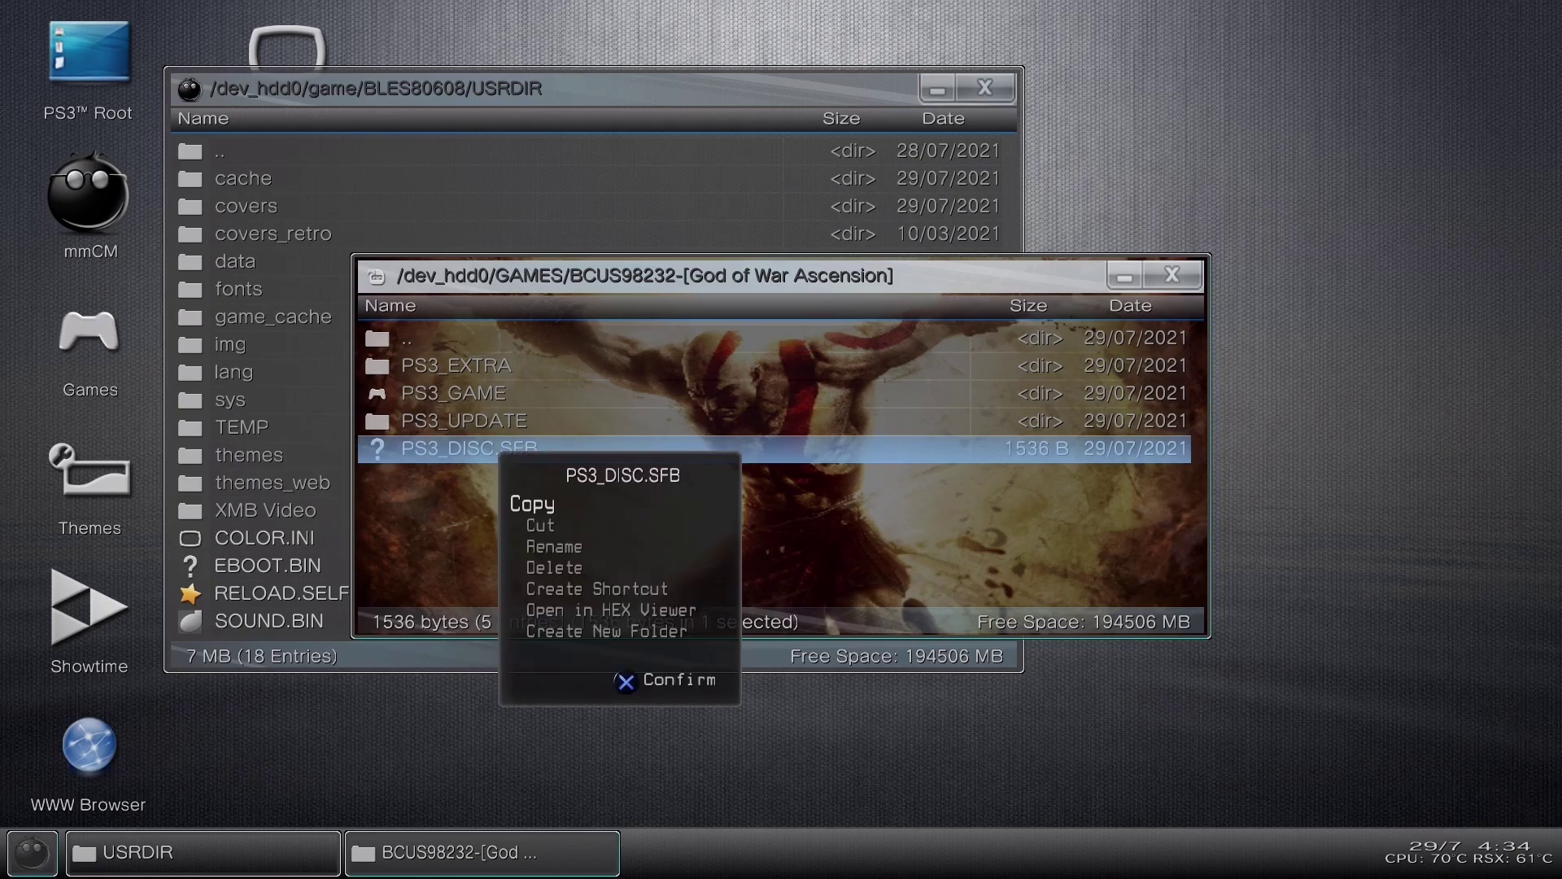
left_click(532, 504)
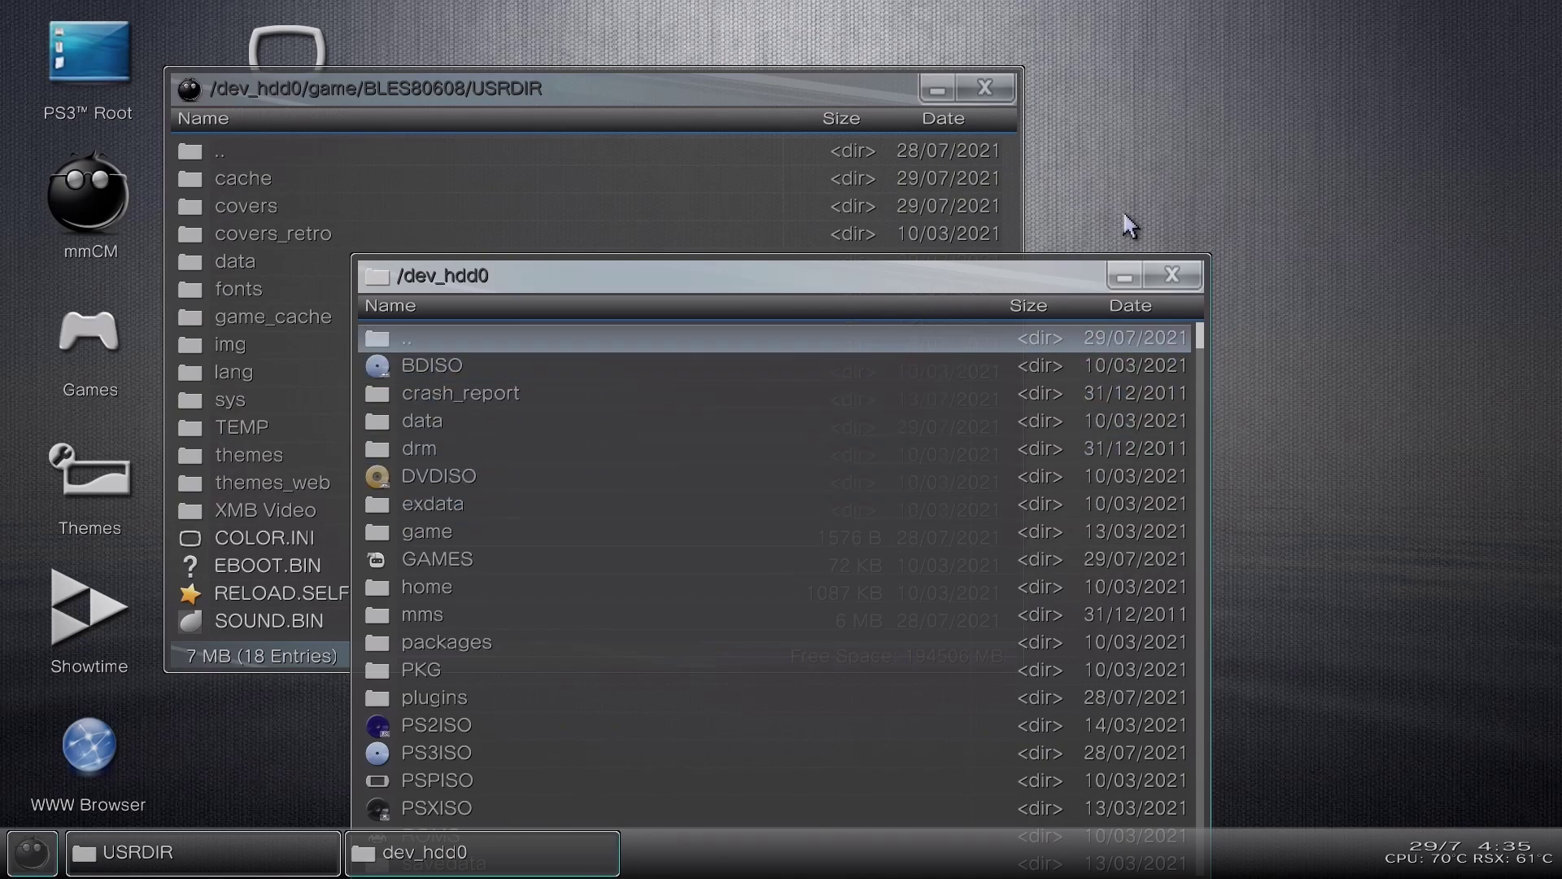
Step: Close the dev_hdd0 and USRDIR file windows to clear the desktop
left_click(1172, 281)
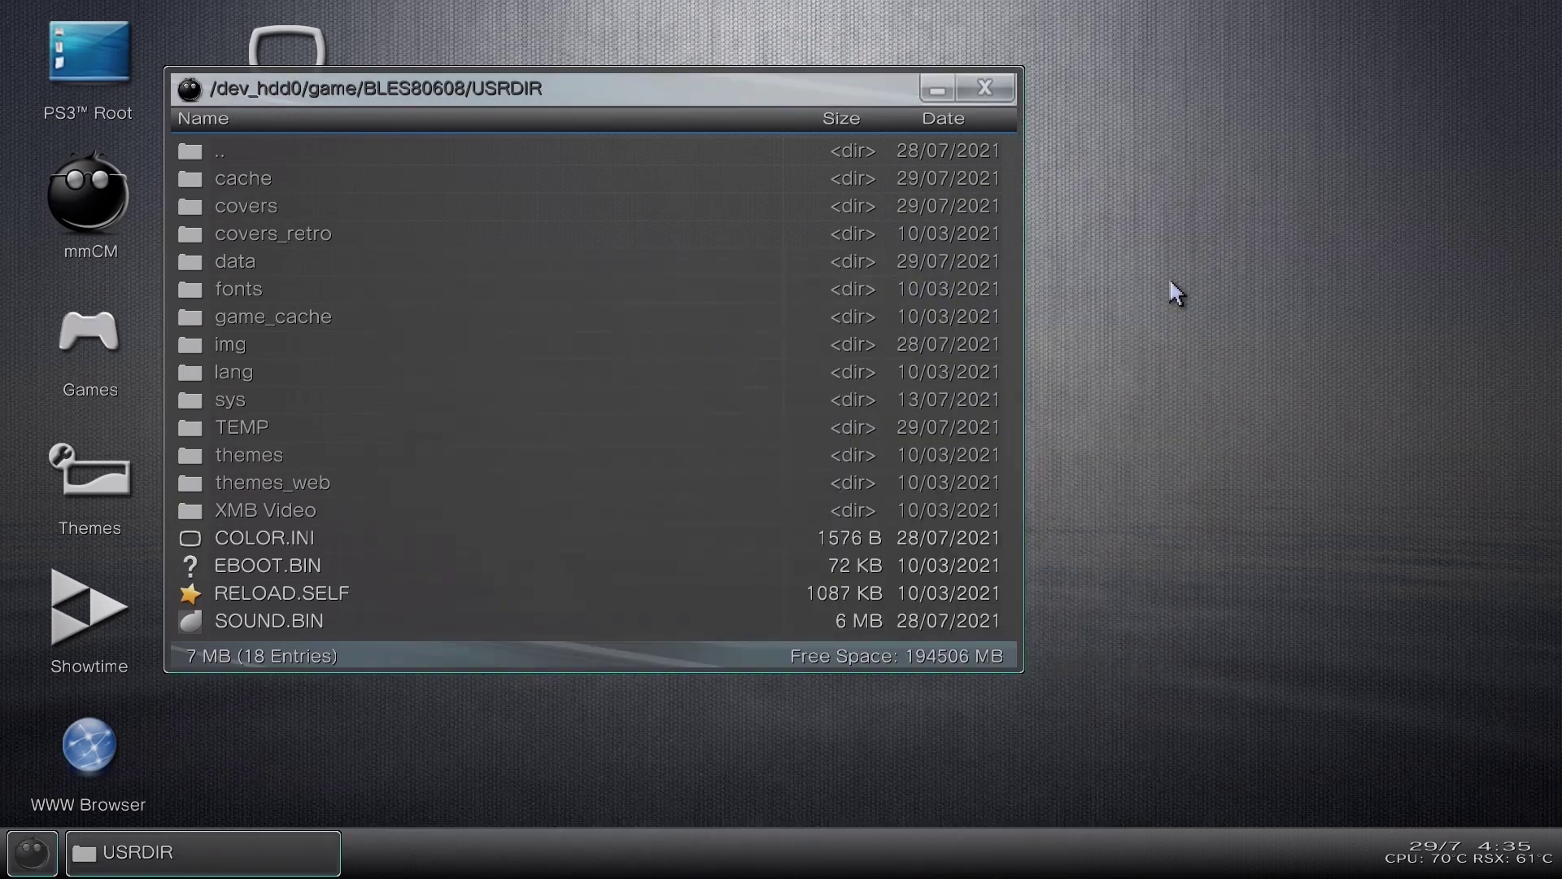
left_click(1008, 104)
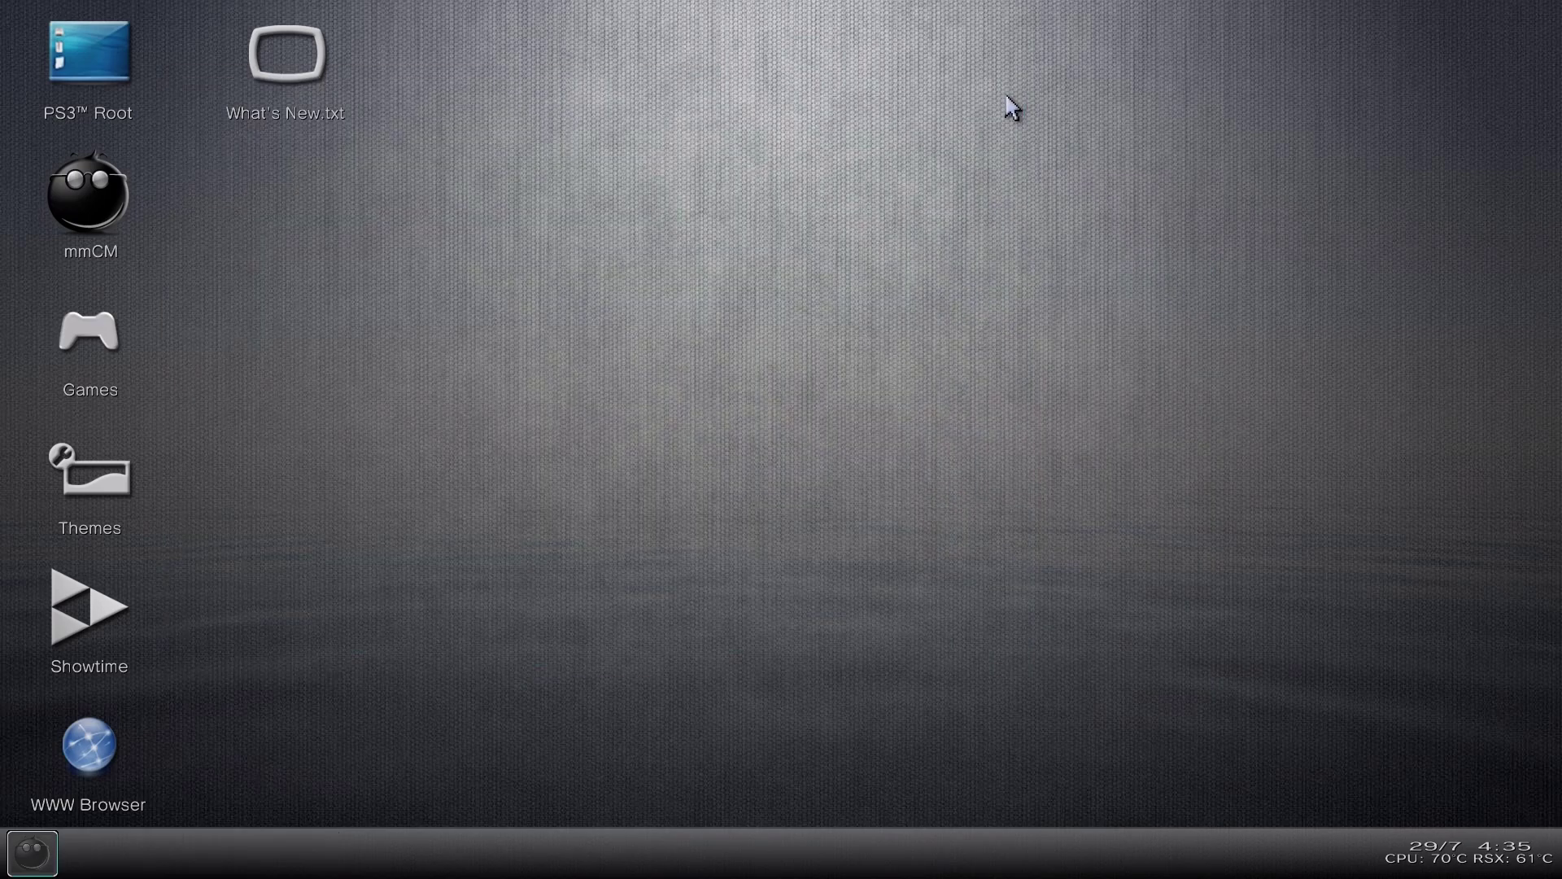
left_click(157, 96)
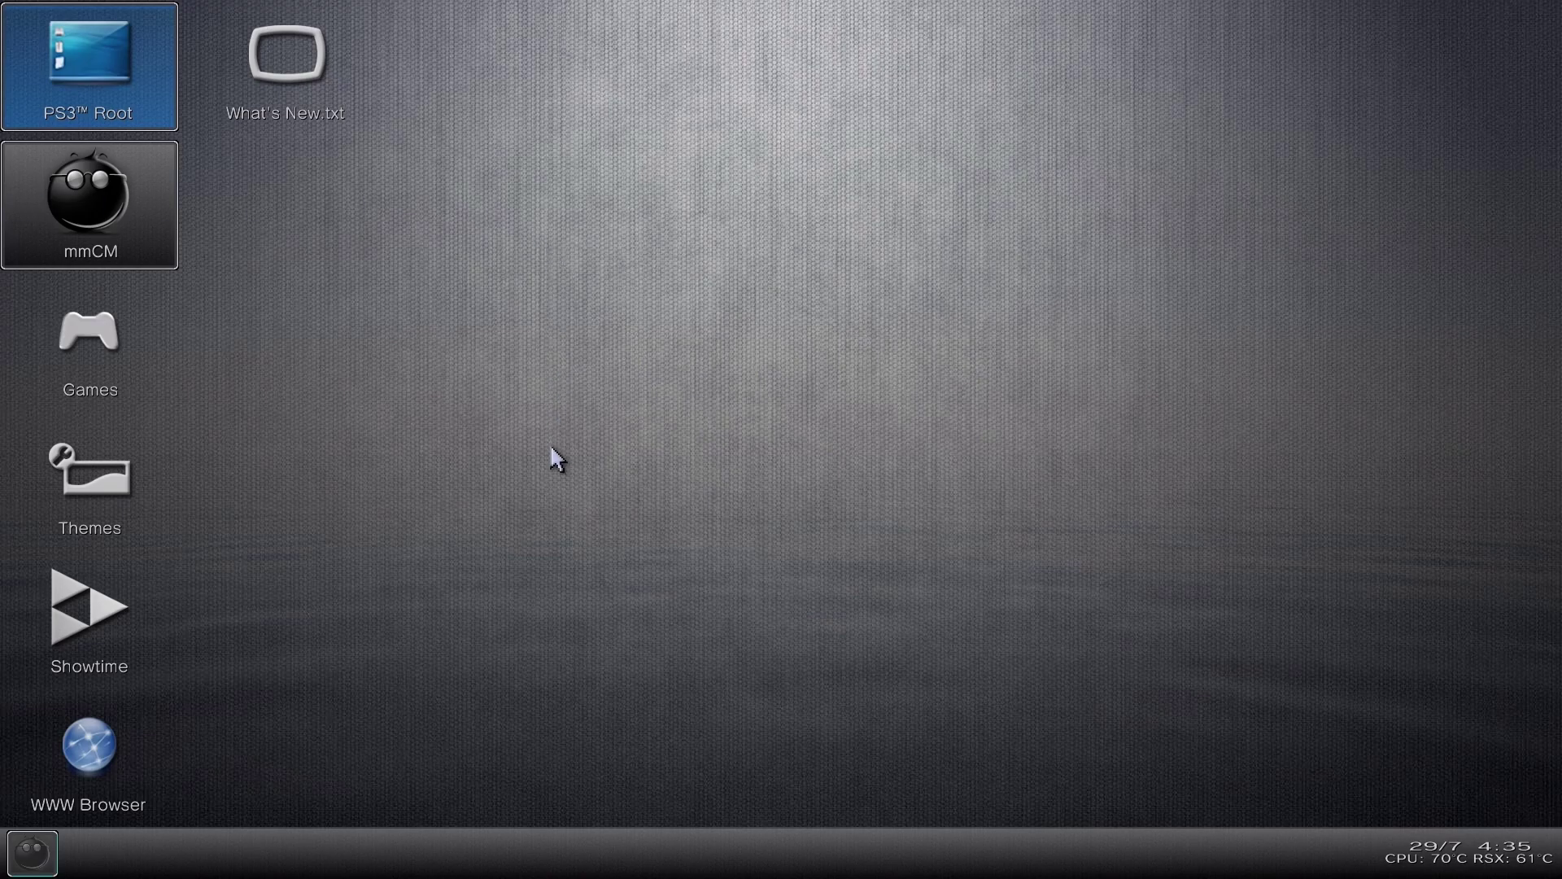
left_click(32, 854)
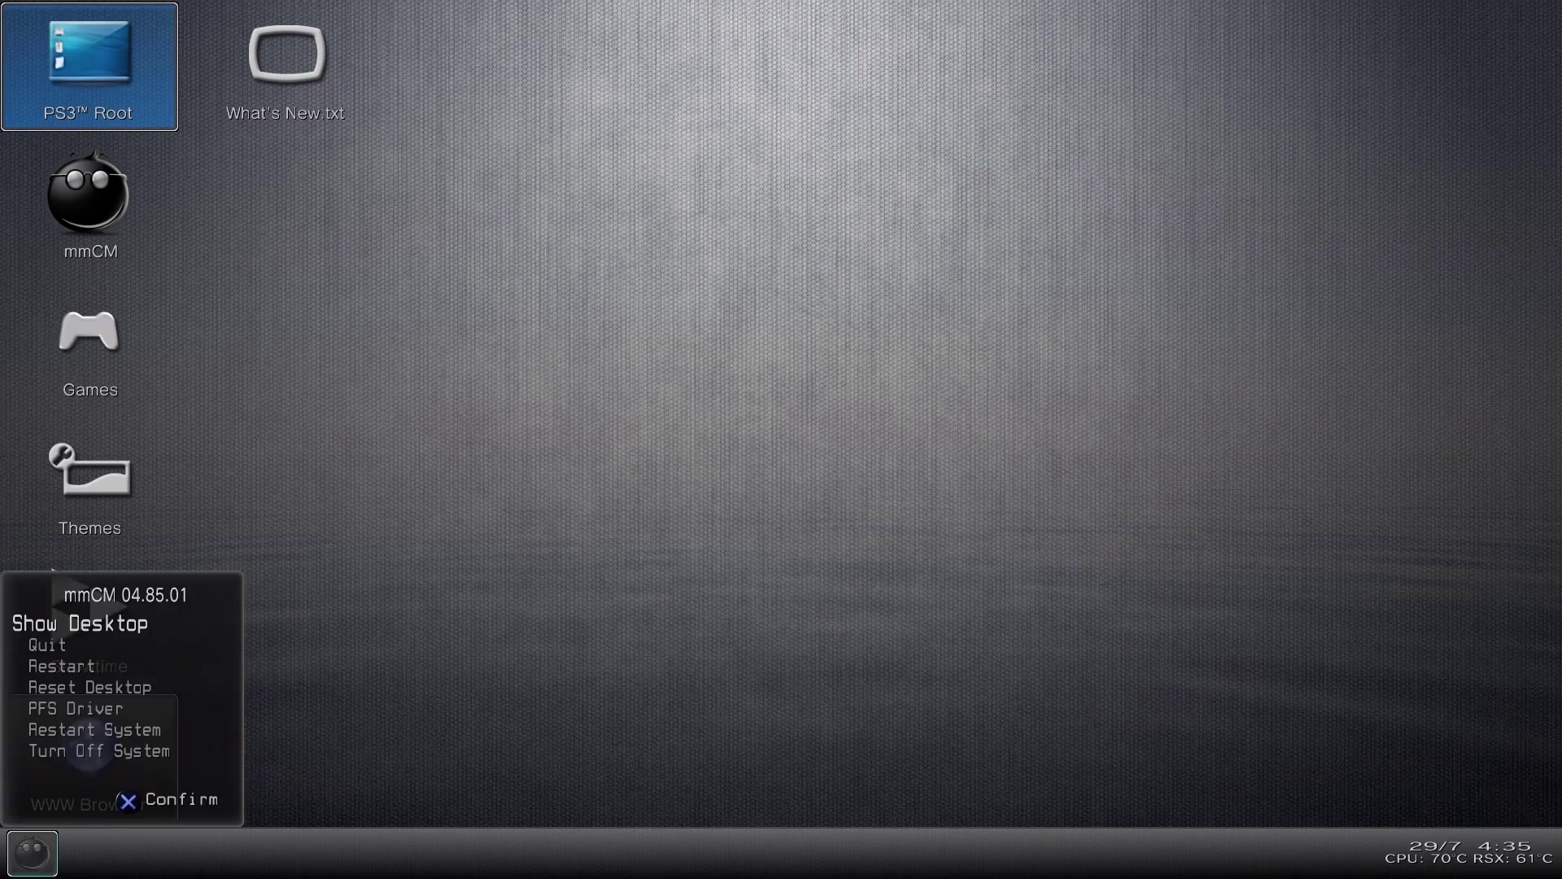
key("Down")
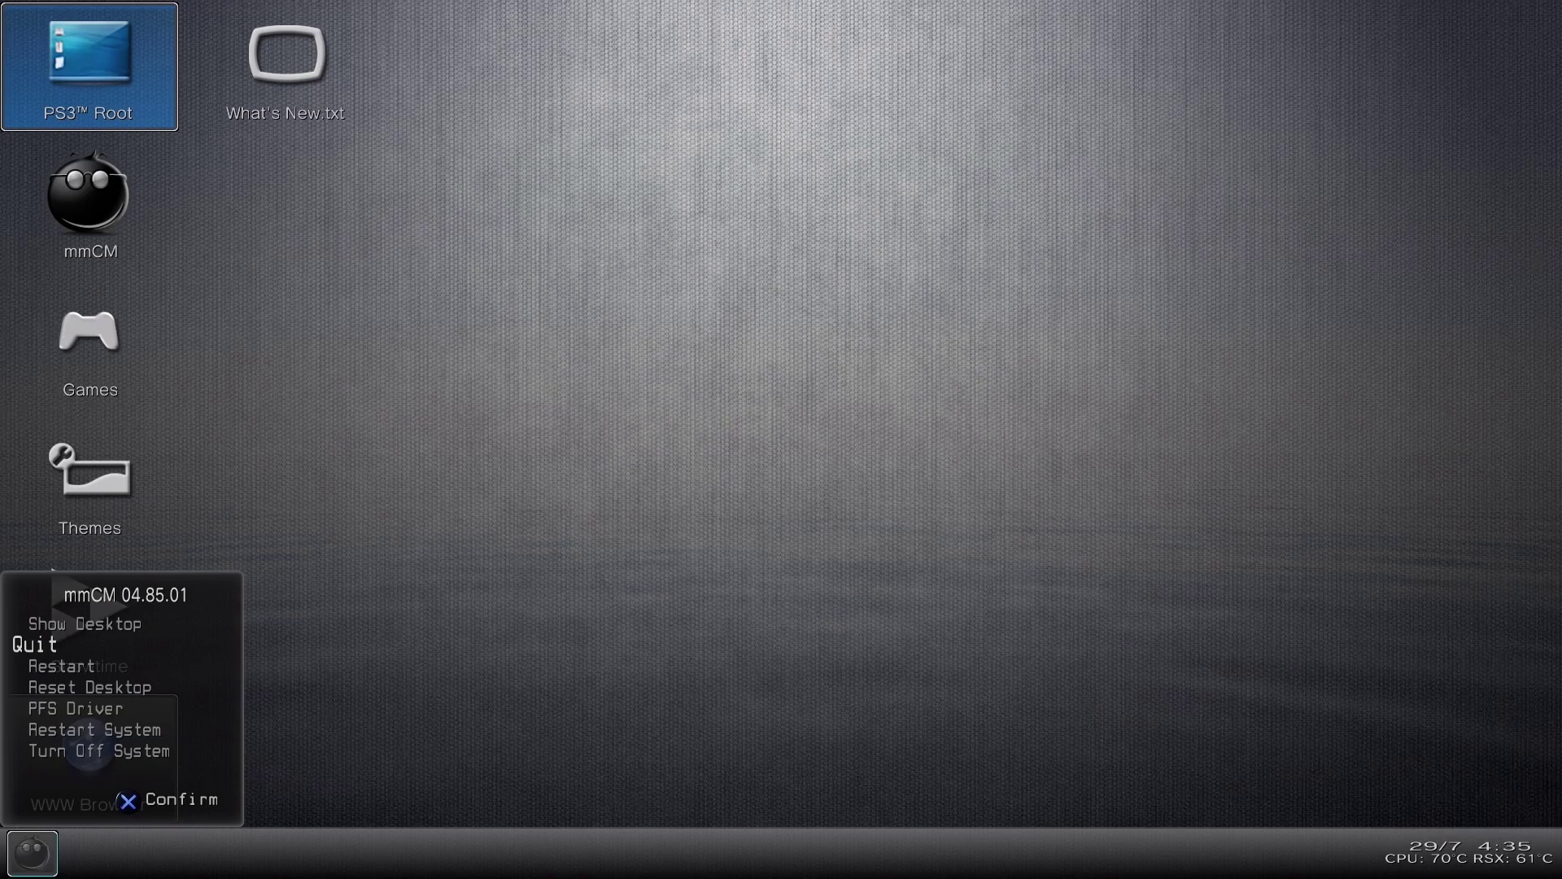
key("Down")
key("Down")
key("Down")
key("Down")
key("Down")
key("Down")
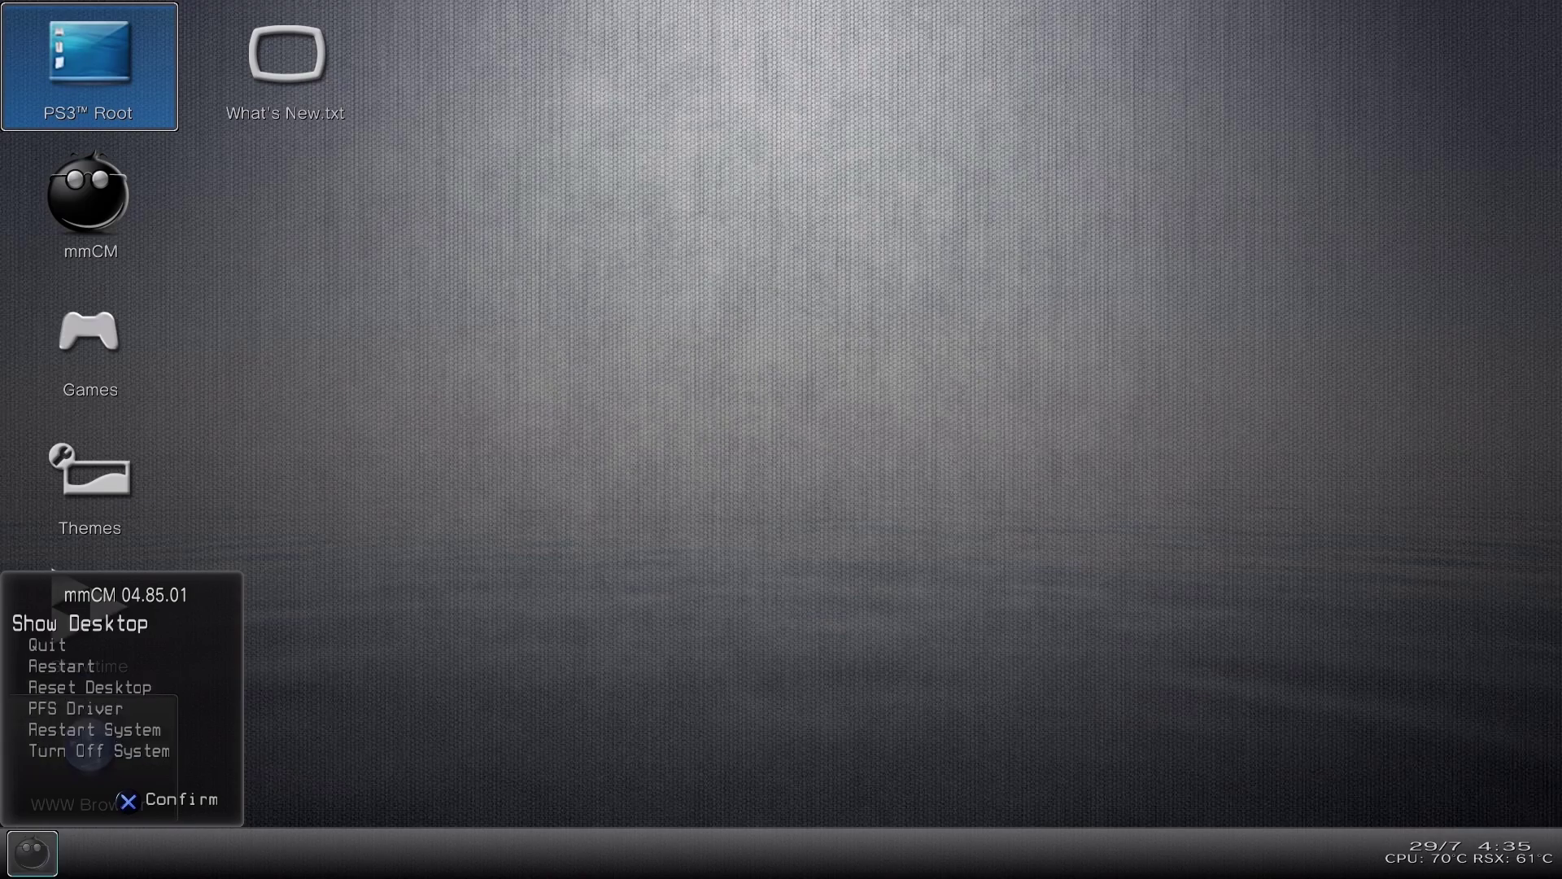
key("Down")
key("Up")
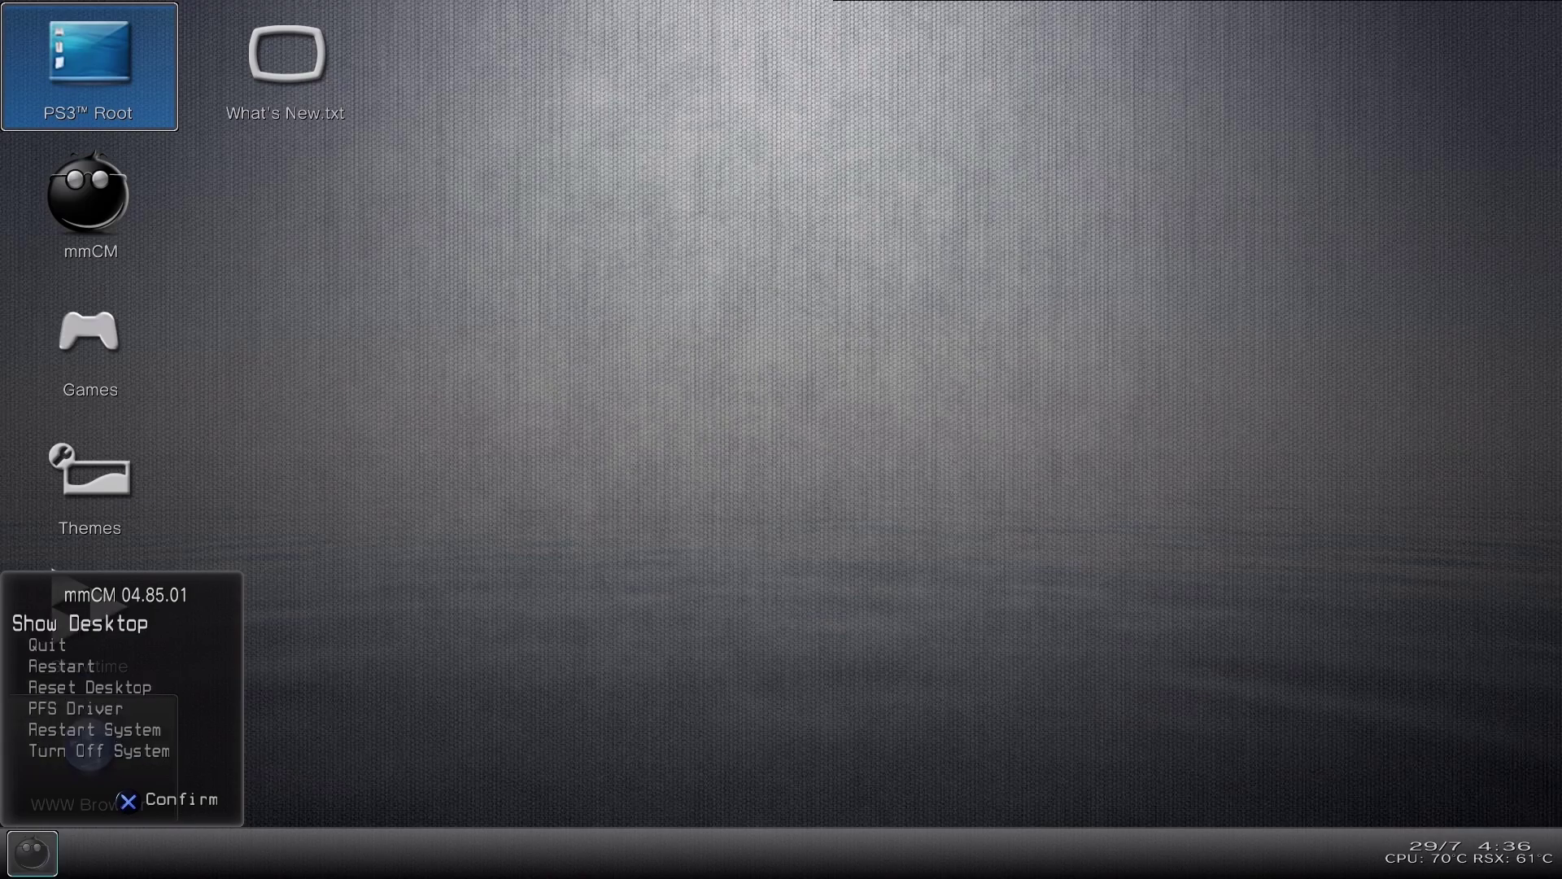
left_click(31, 851)
Step: Quit mmCM and confirm returning to the XMB screen
left_click(30, 851)
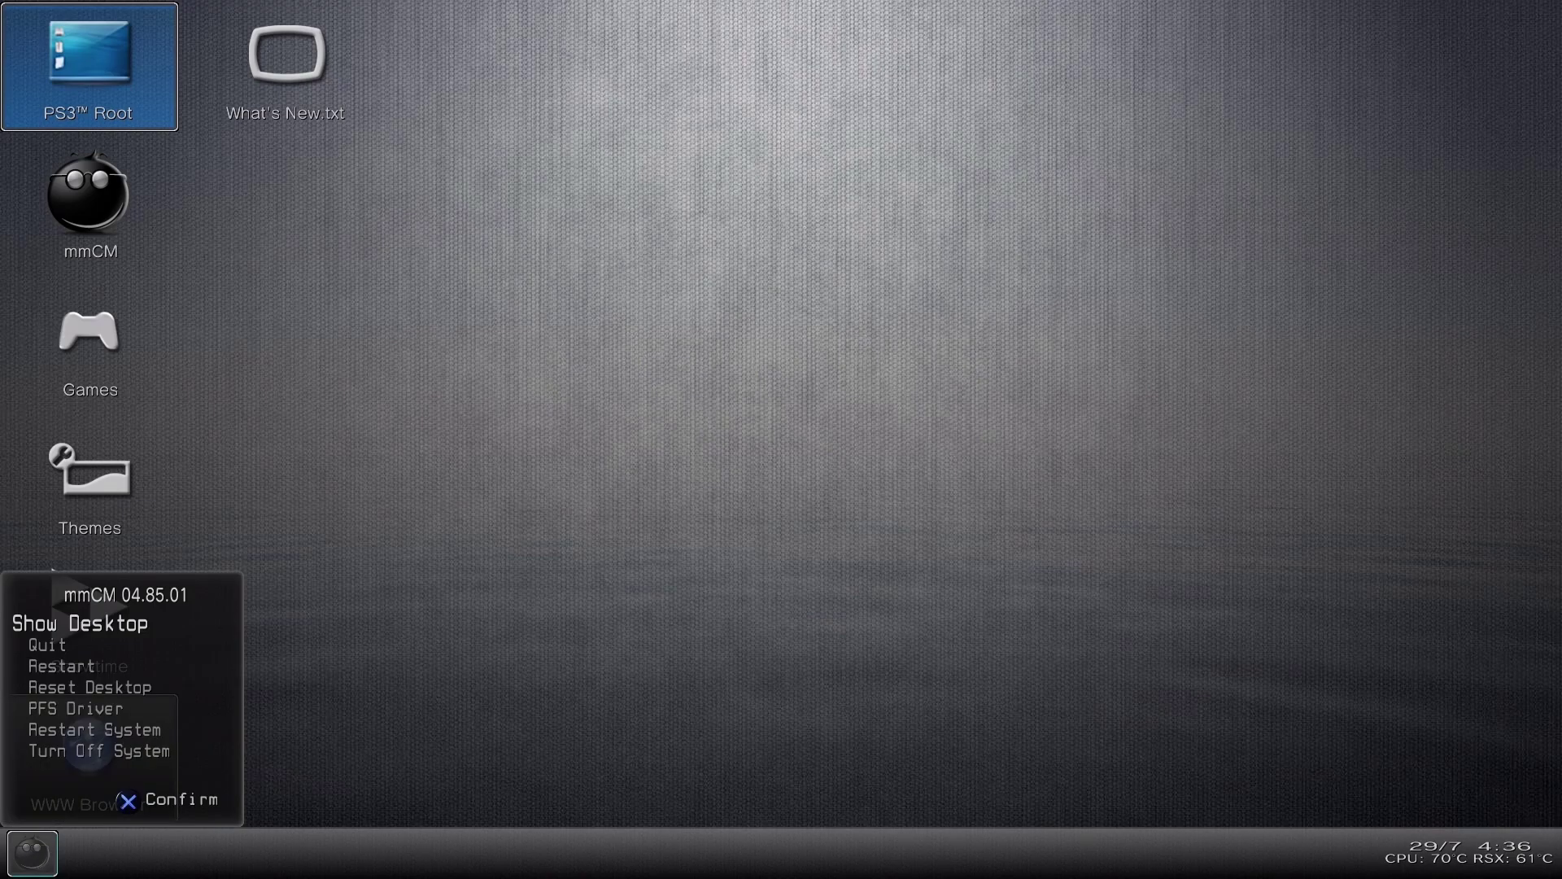
key("Down")
key("Down")
key("Down")
key("Down")
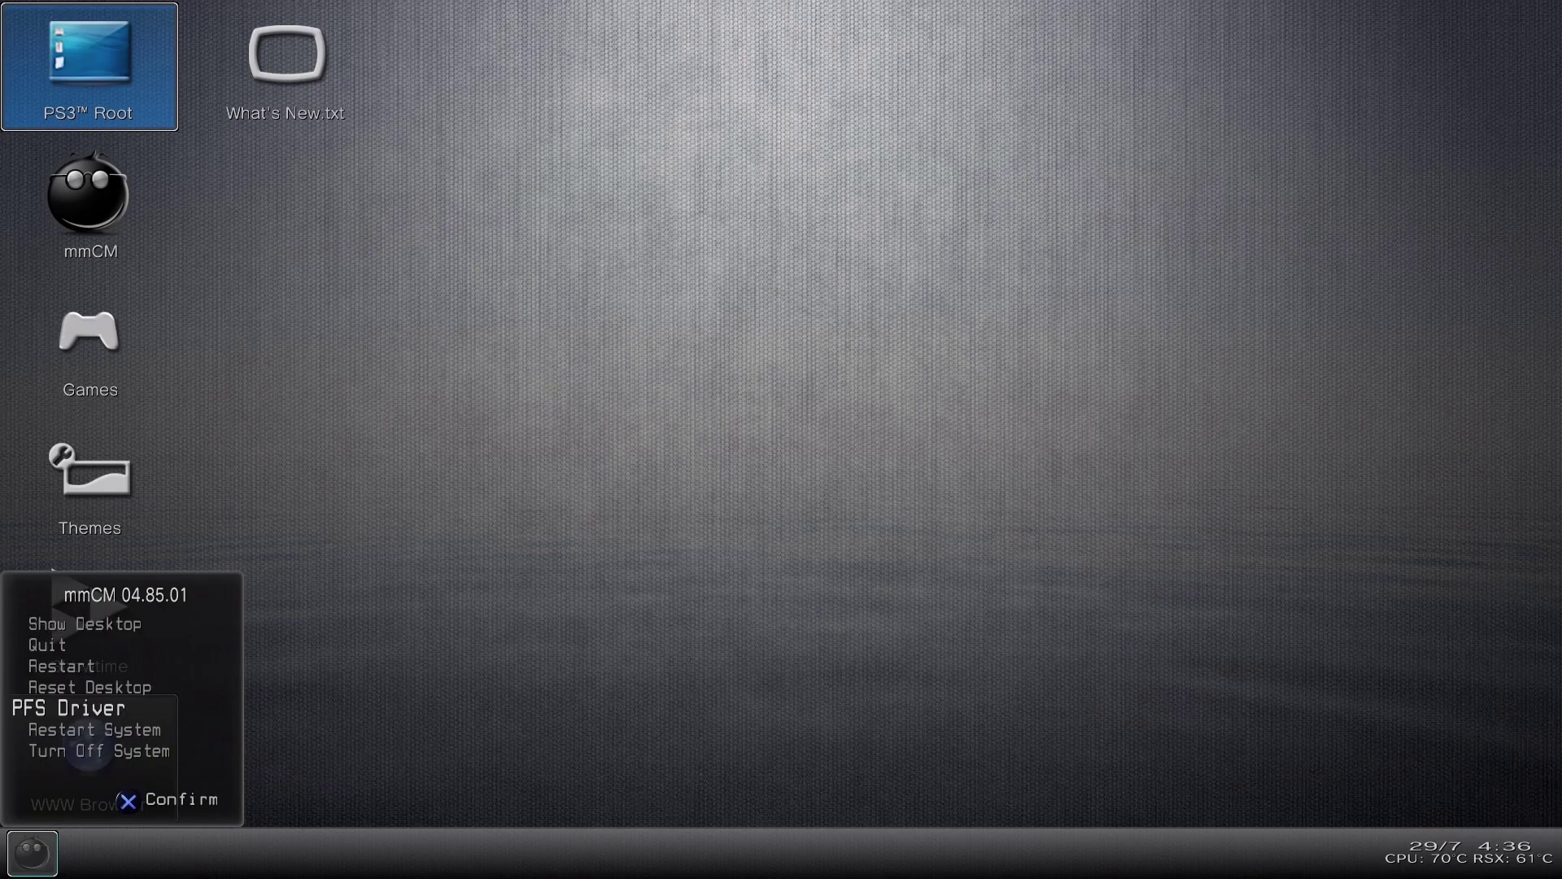
key("Up")
key("Up")
key("Up")
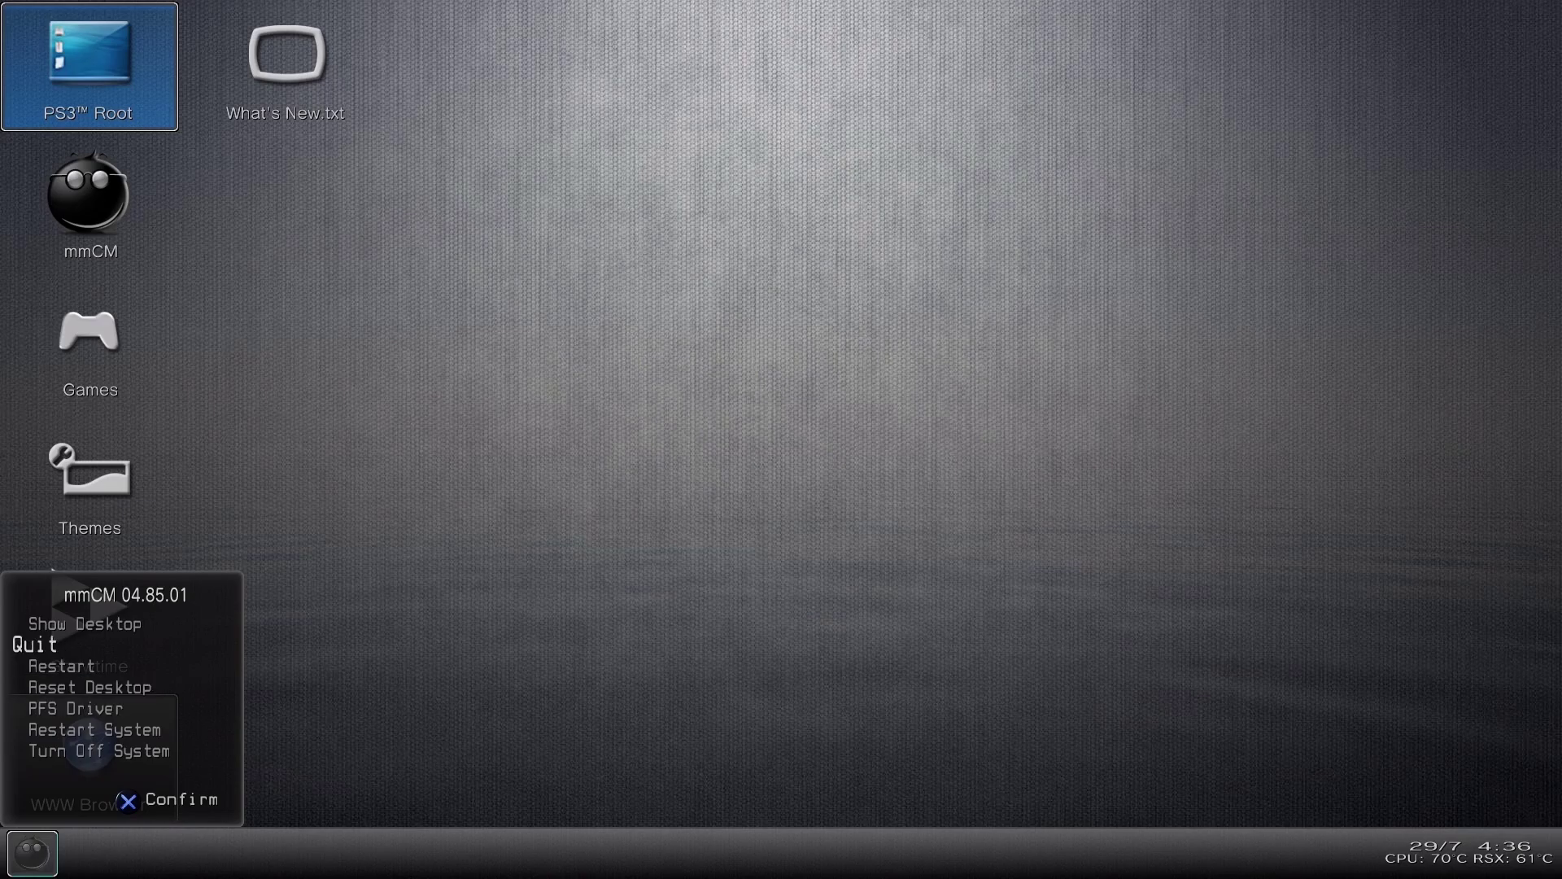
key("Return")
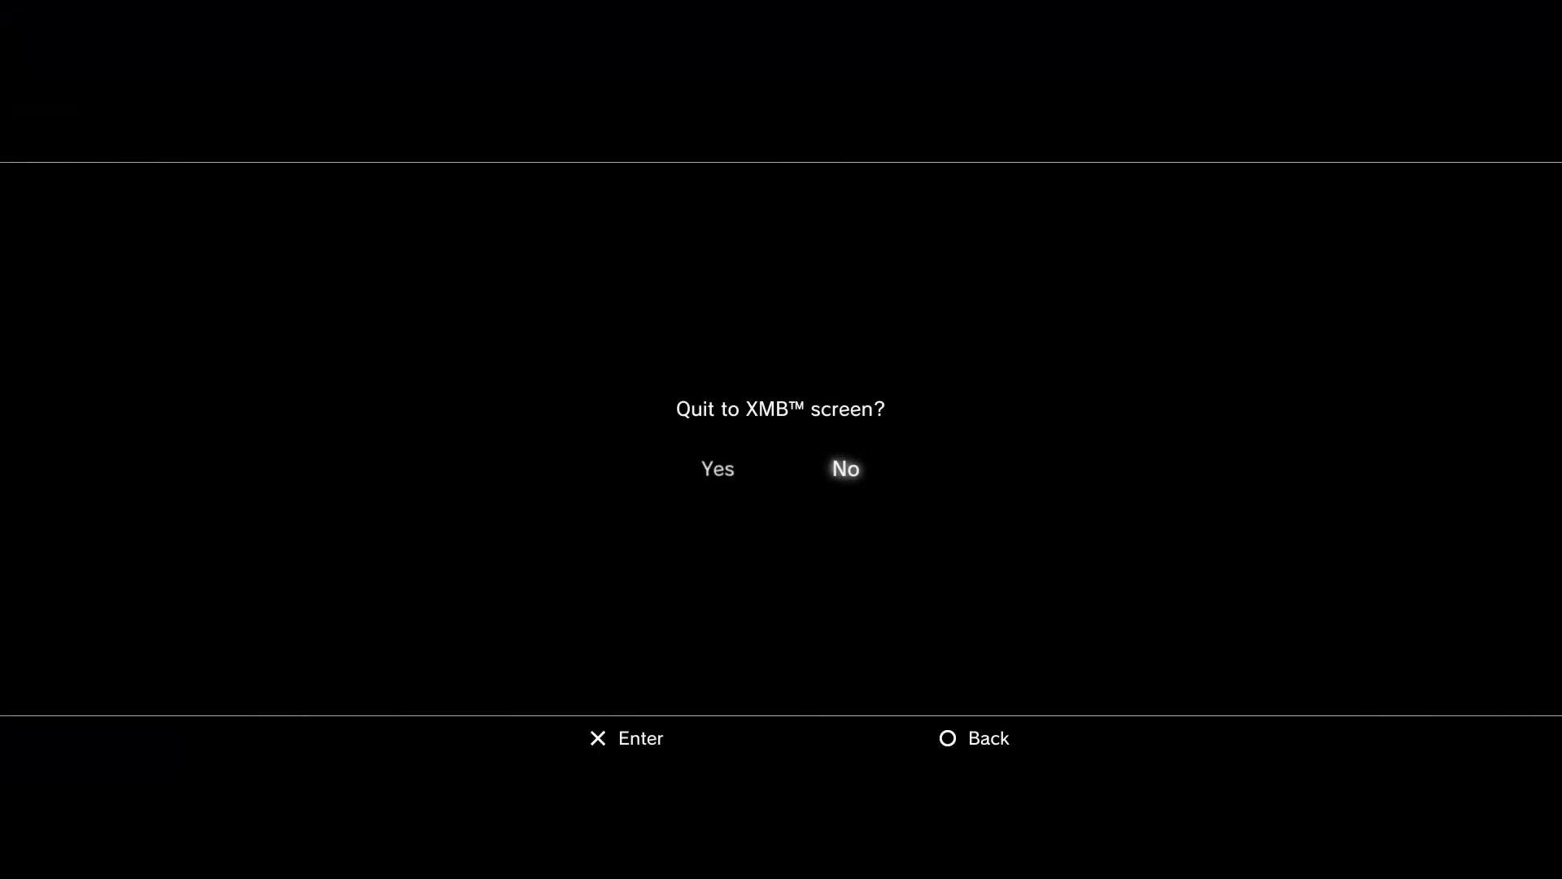
key("Left")
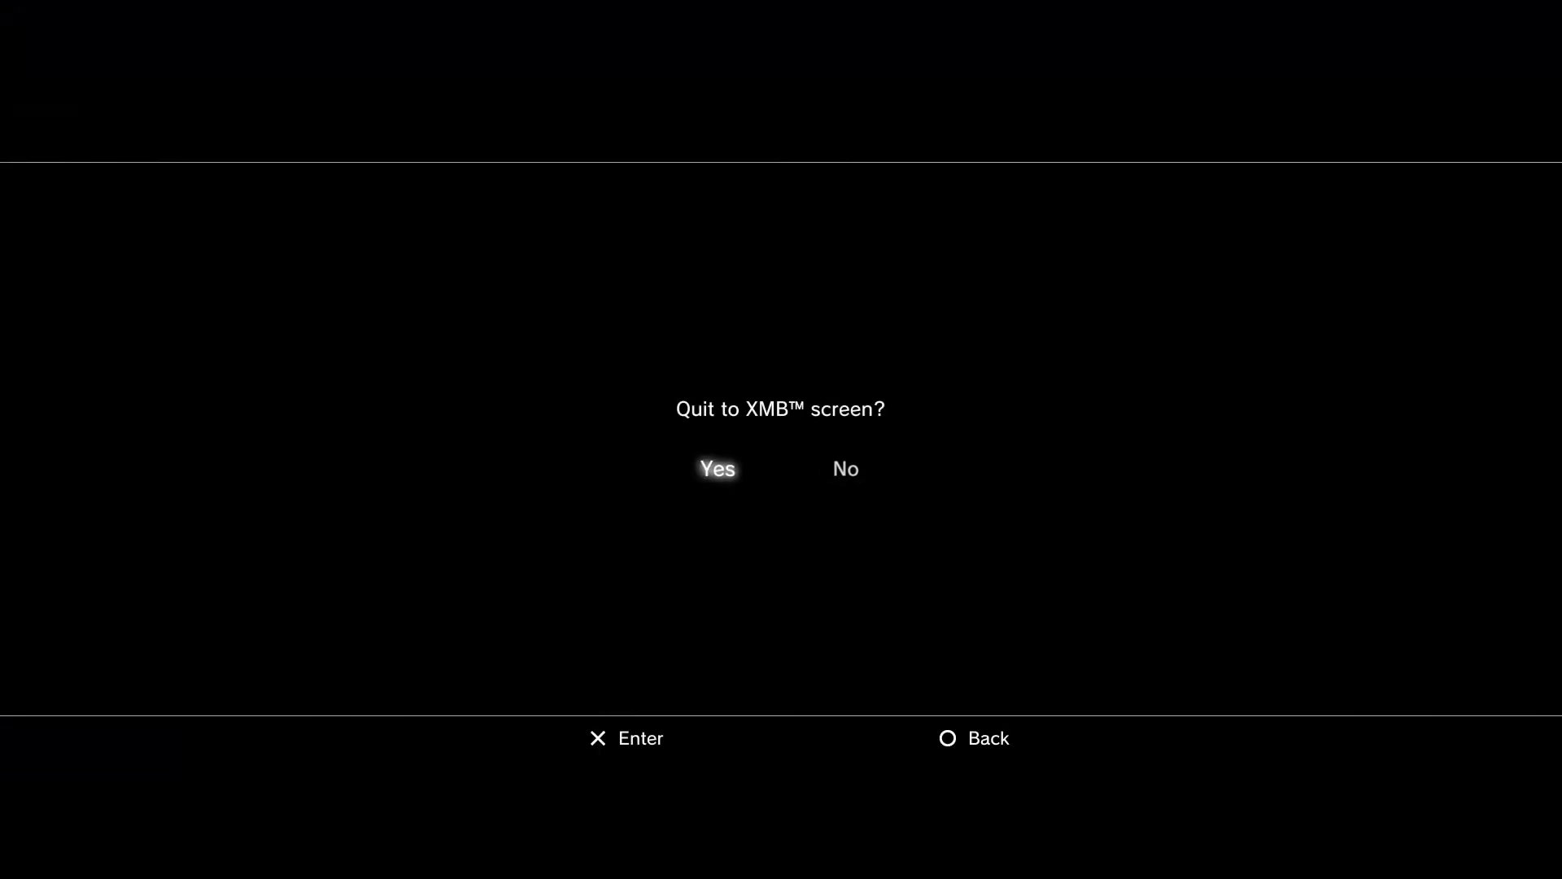
key("Return")
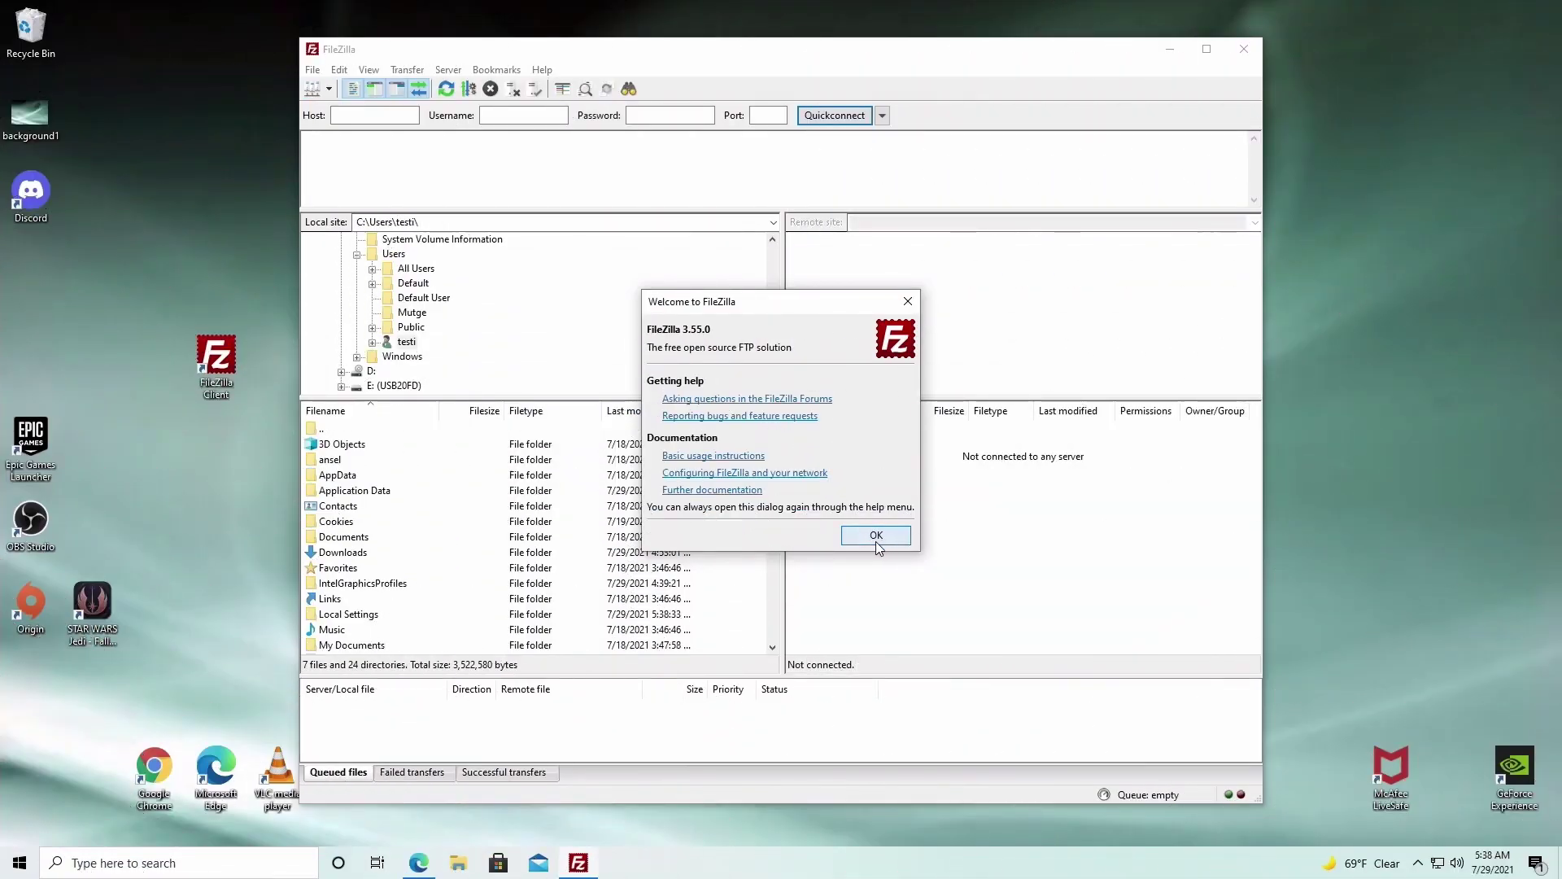
Step: In FileZilla, connect to the console's IP address, accepting the insecure FTP connection, and maximize the window
left_click(877, 537)
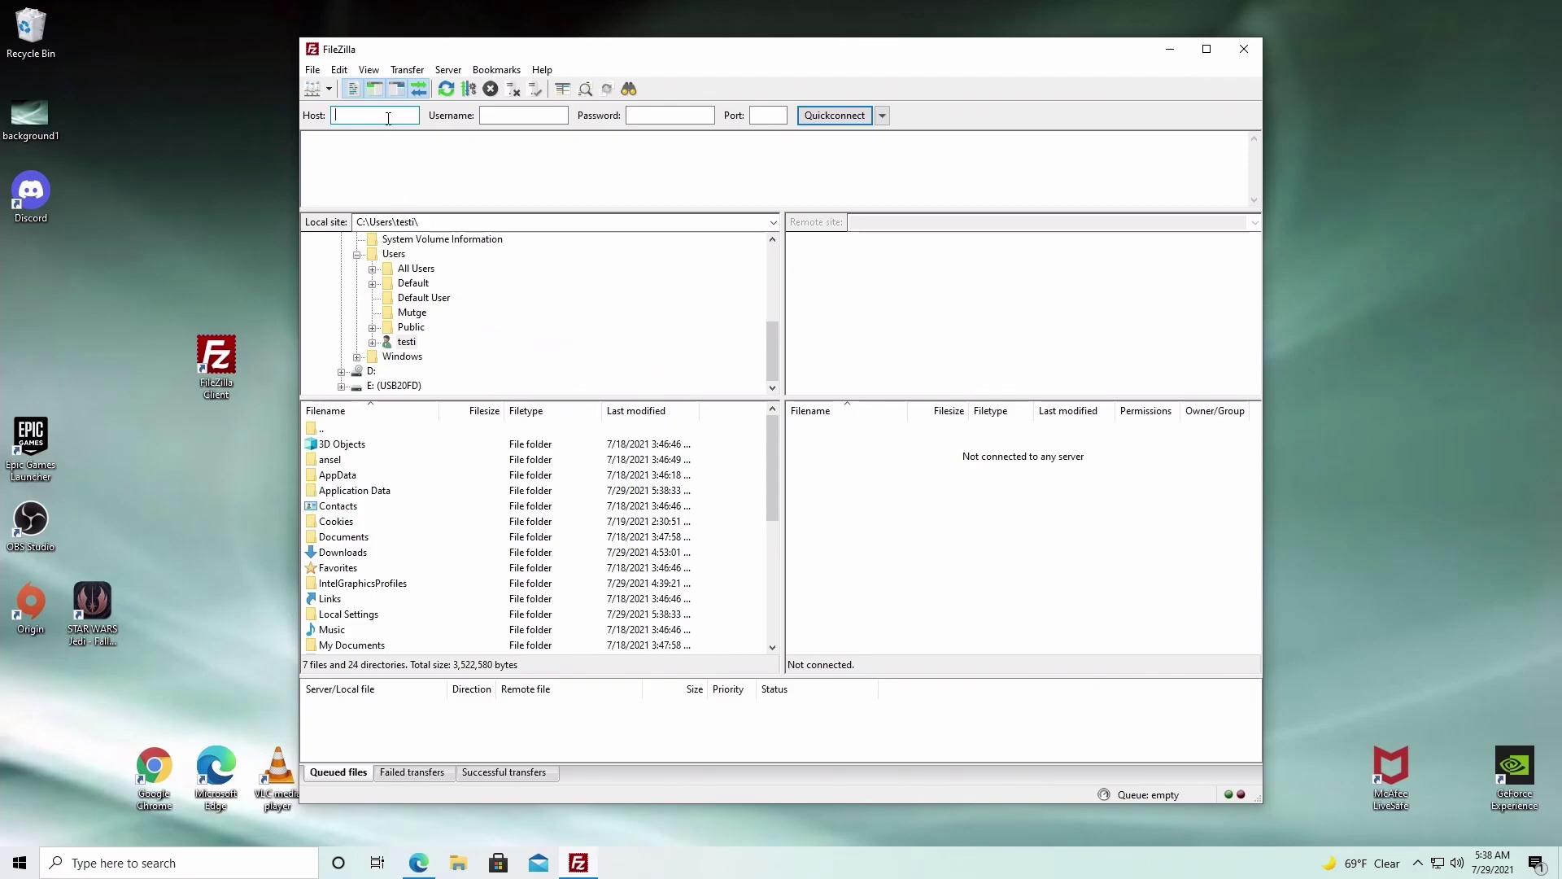
type("192.")
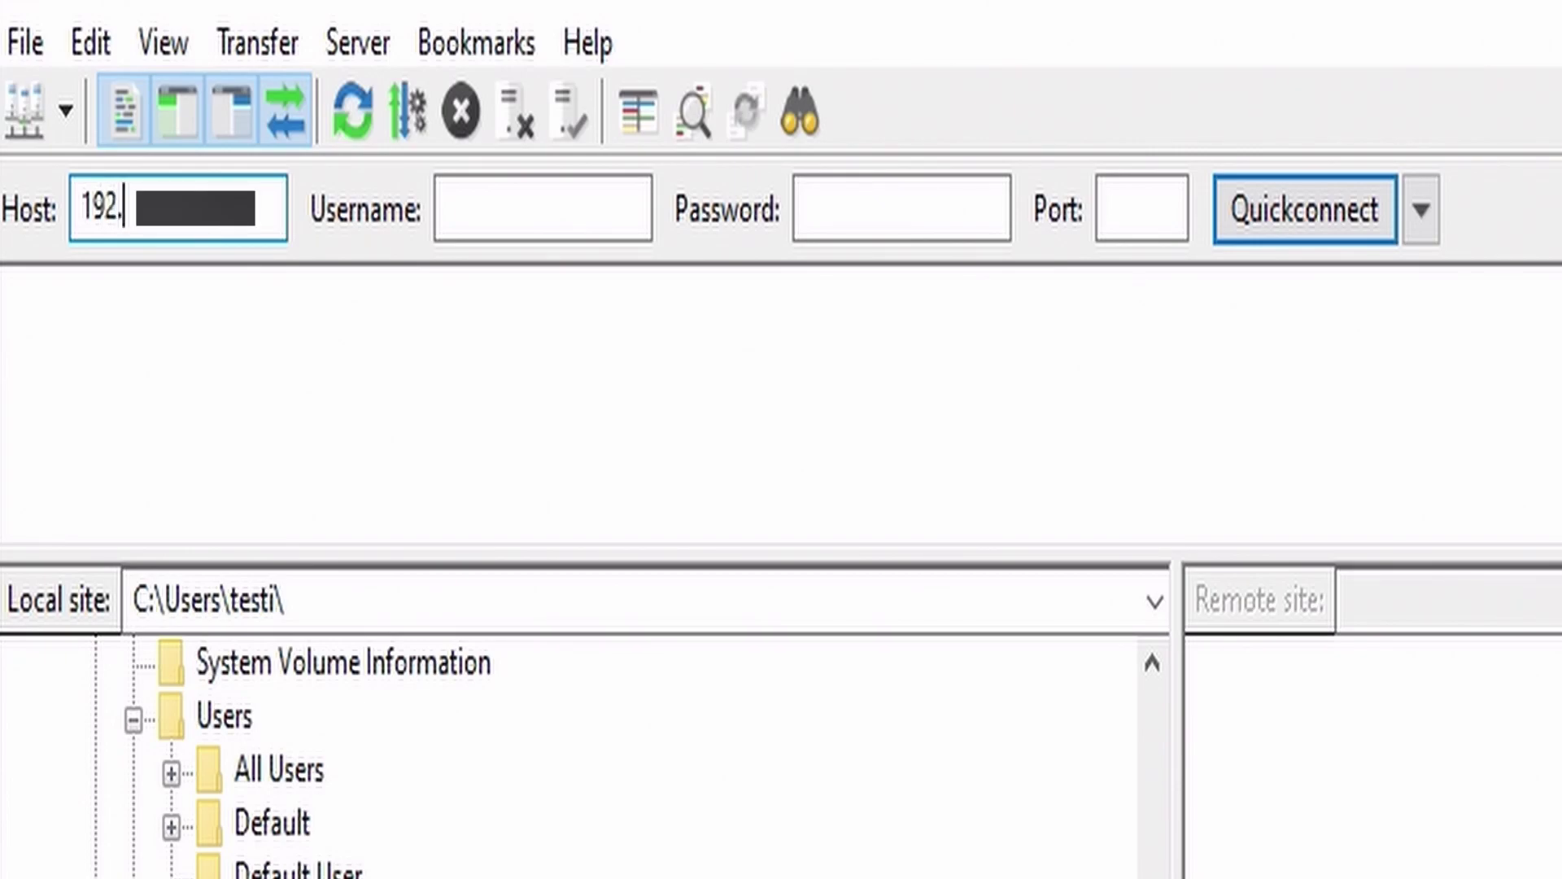
type("1")
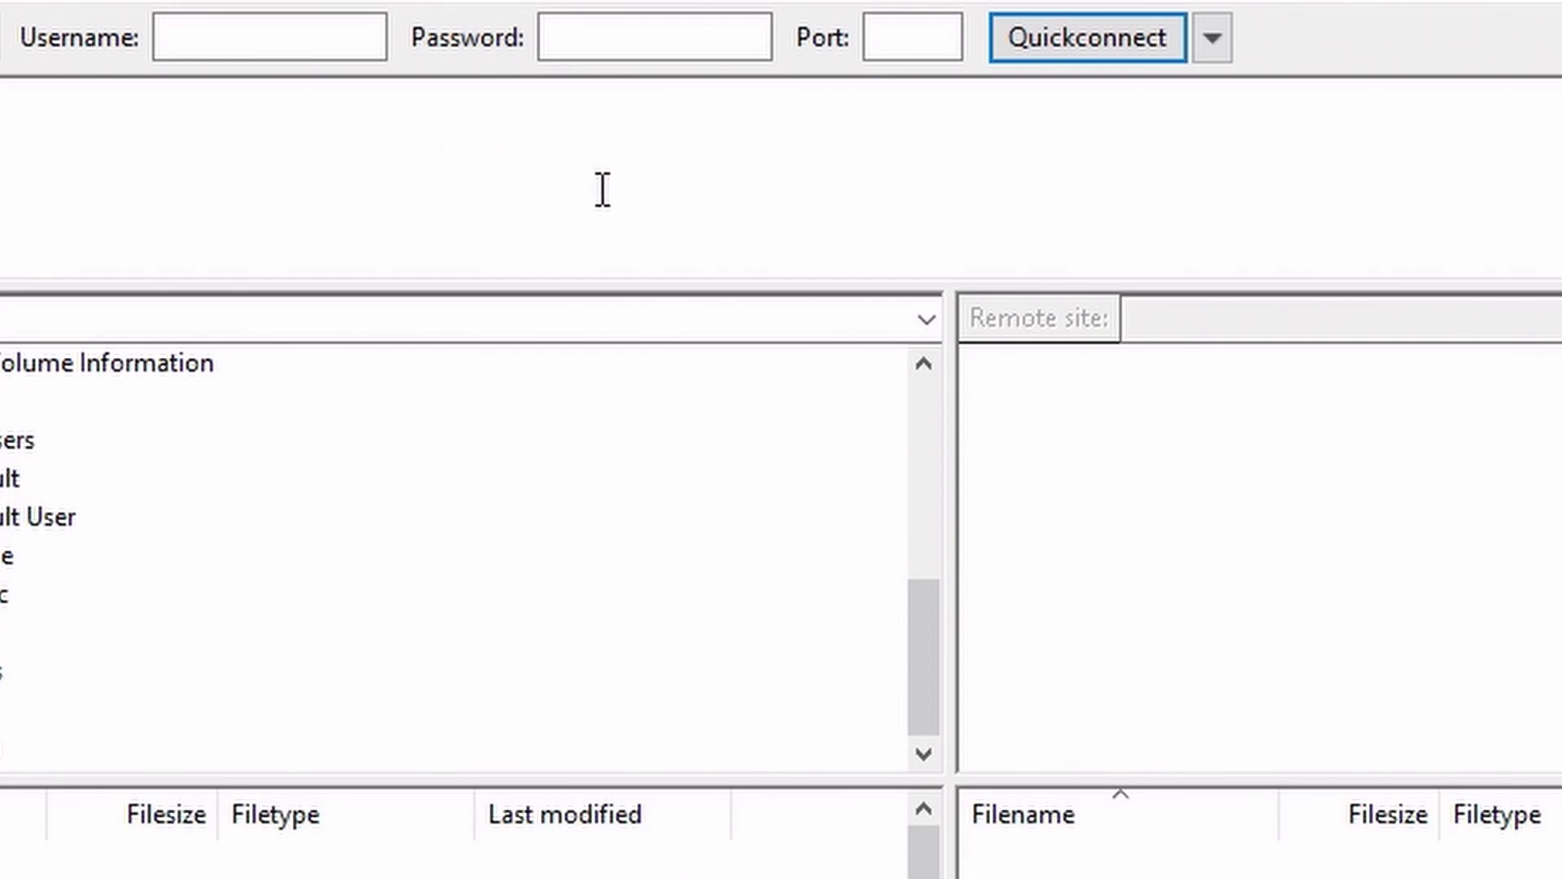
left_click(1090, 32)
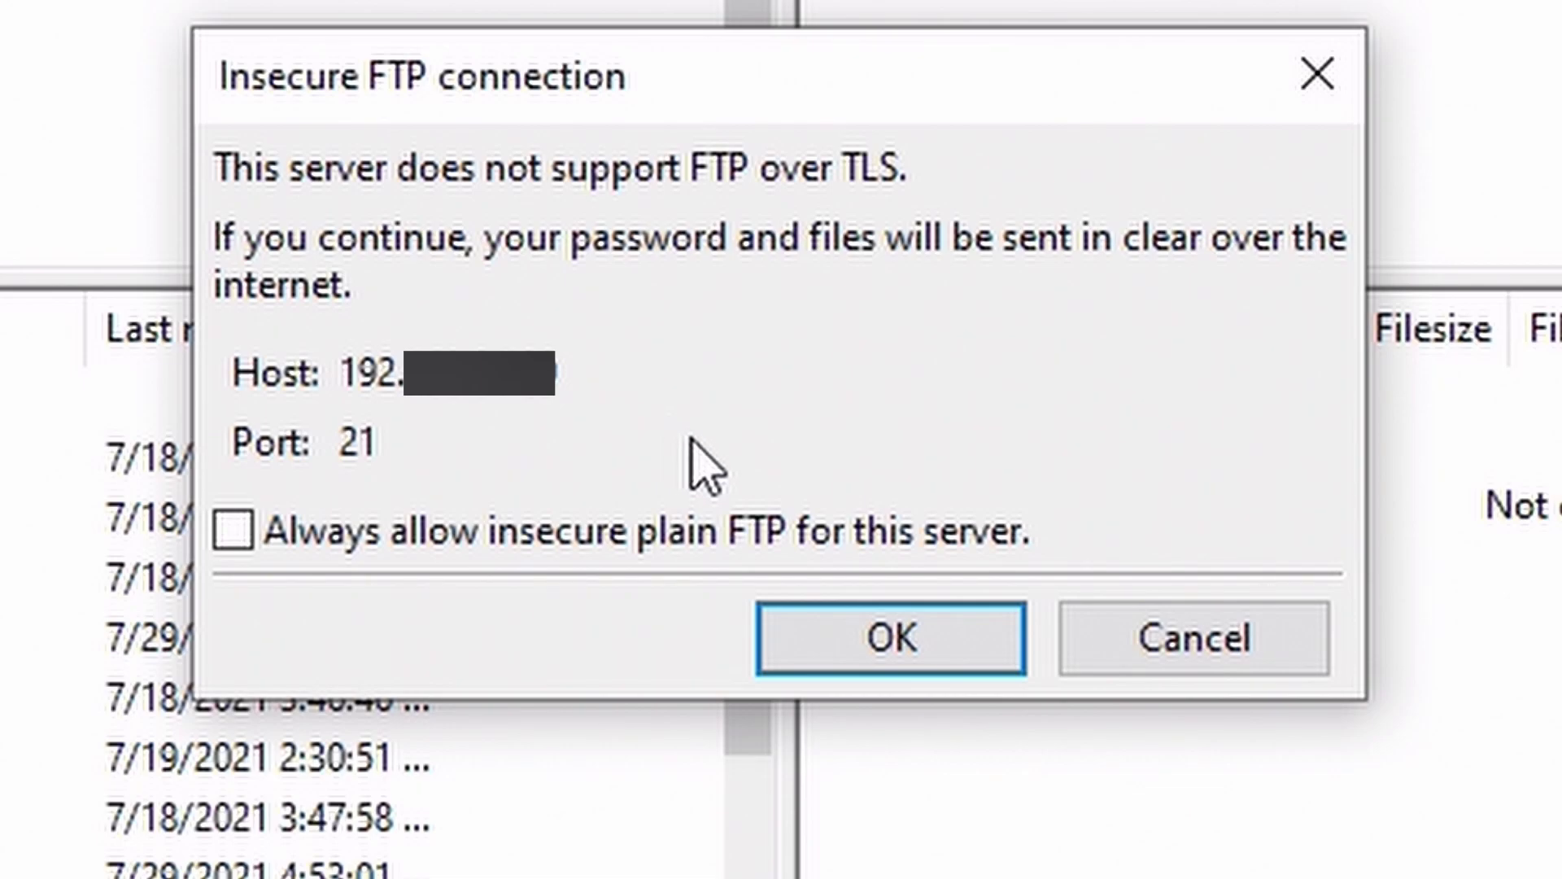
left_click(906, 644)
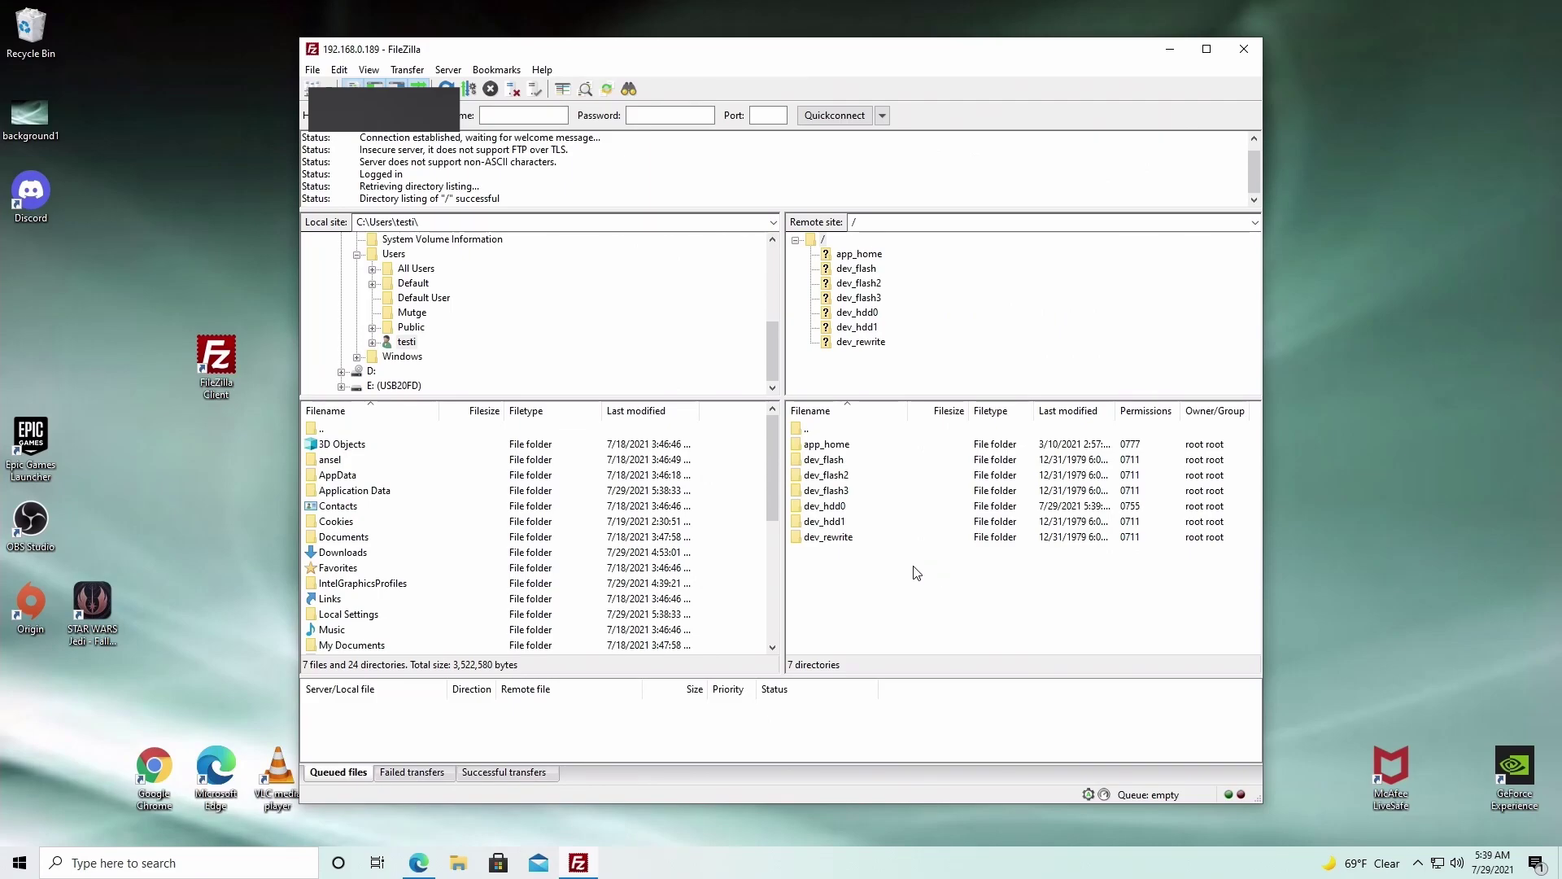
left_click(1208, 50)
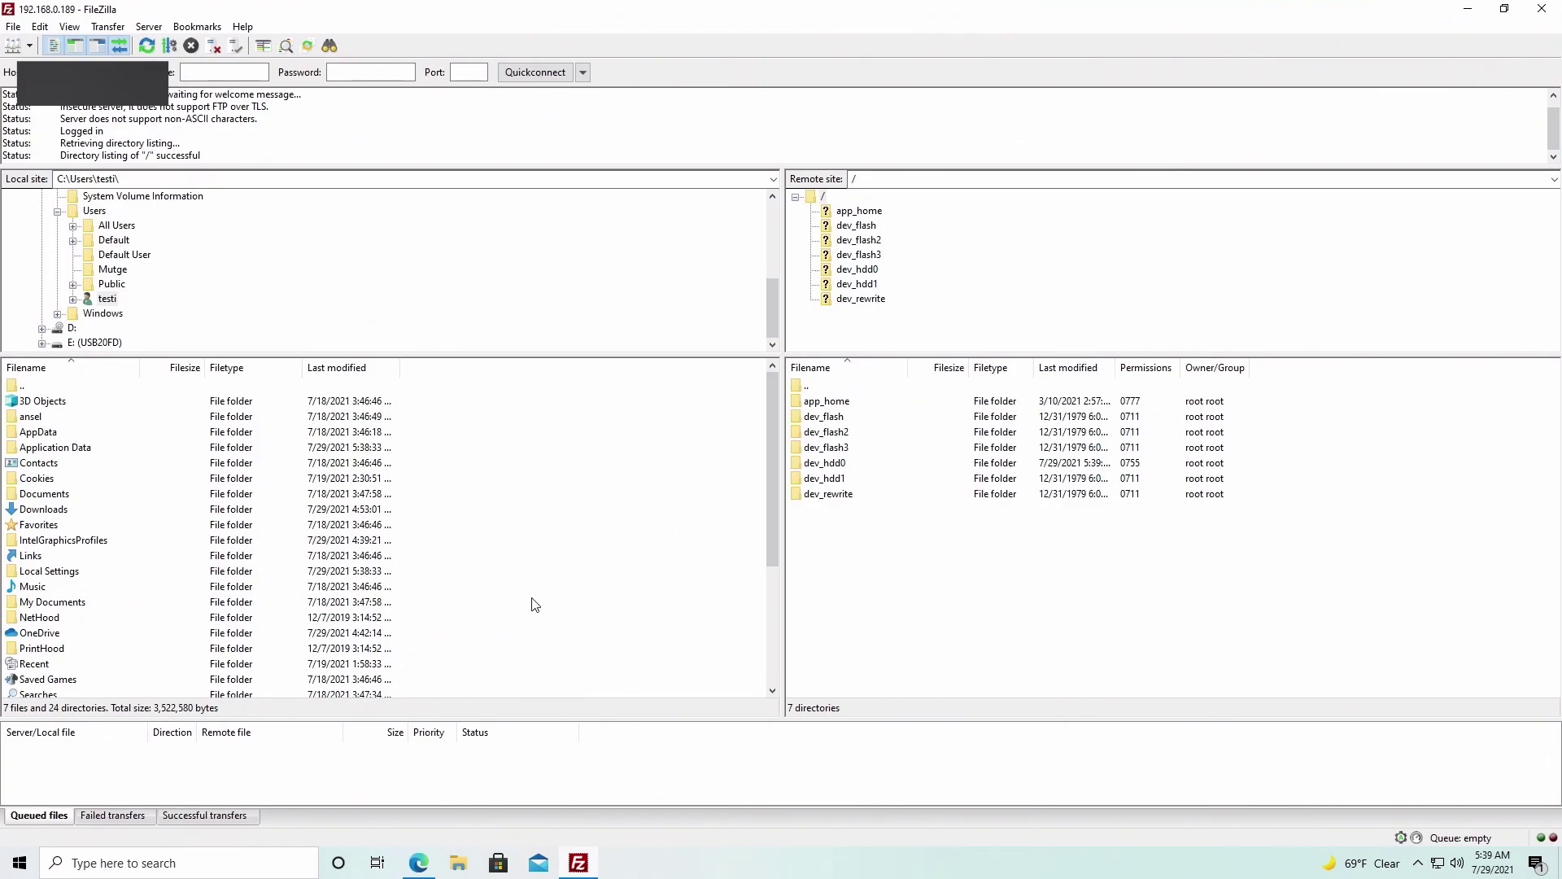
Step: Open /dev_hdd0/GAMES/BCUS98232-[God of War Ascension] on the remote site
double_click(838, 467)
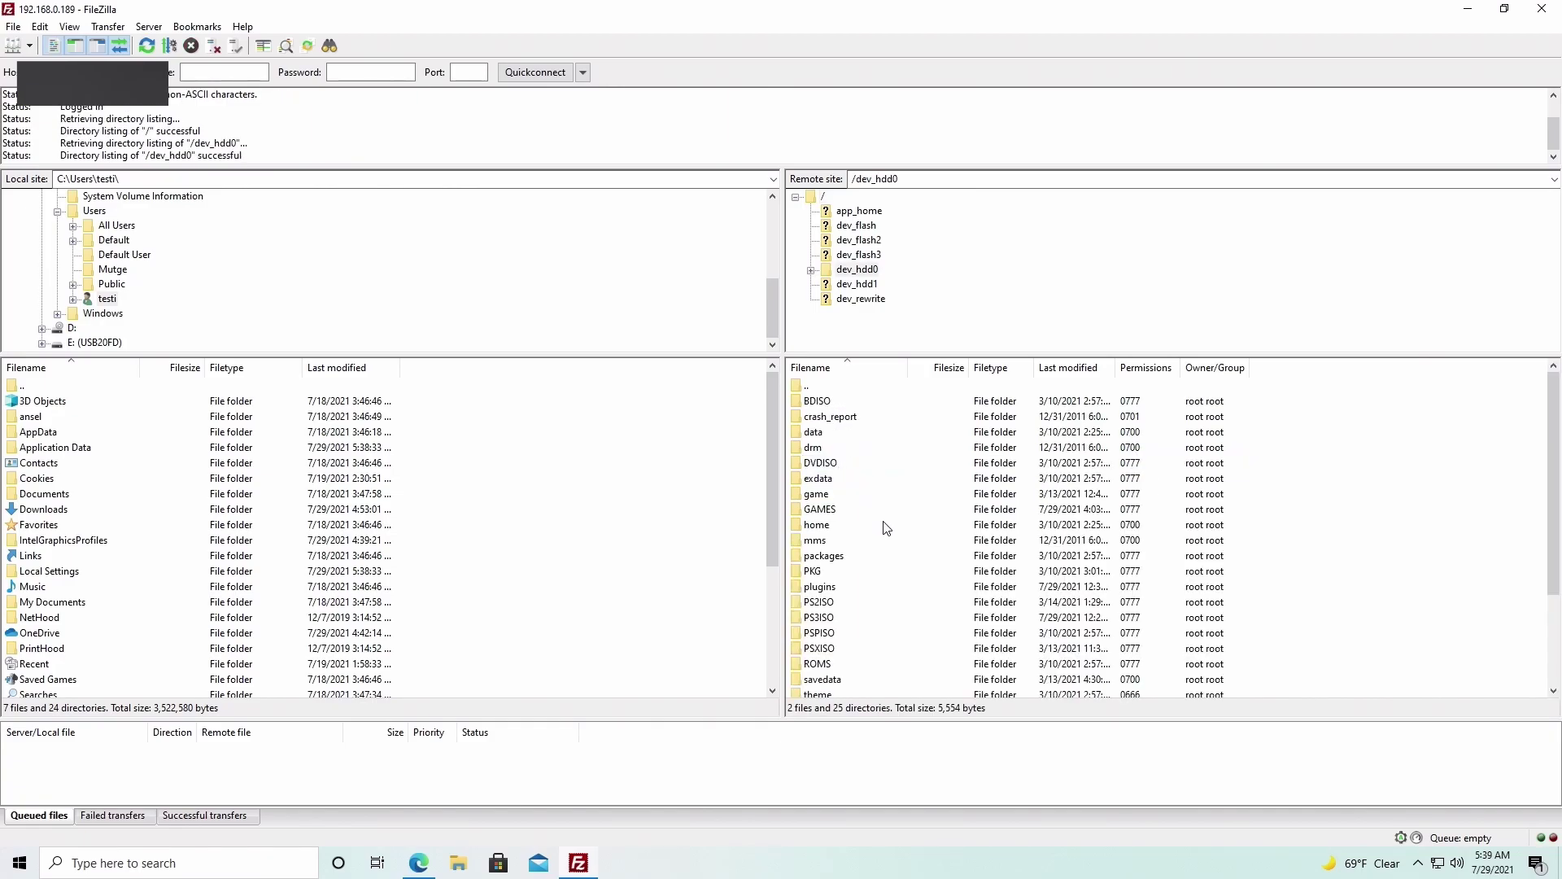
double_click(826, 510)
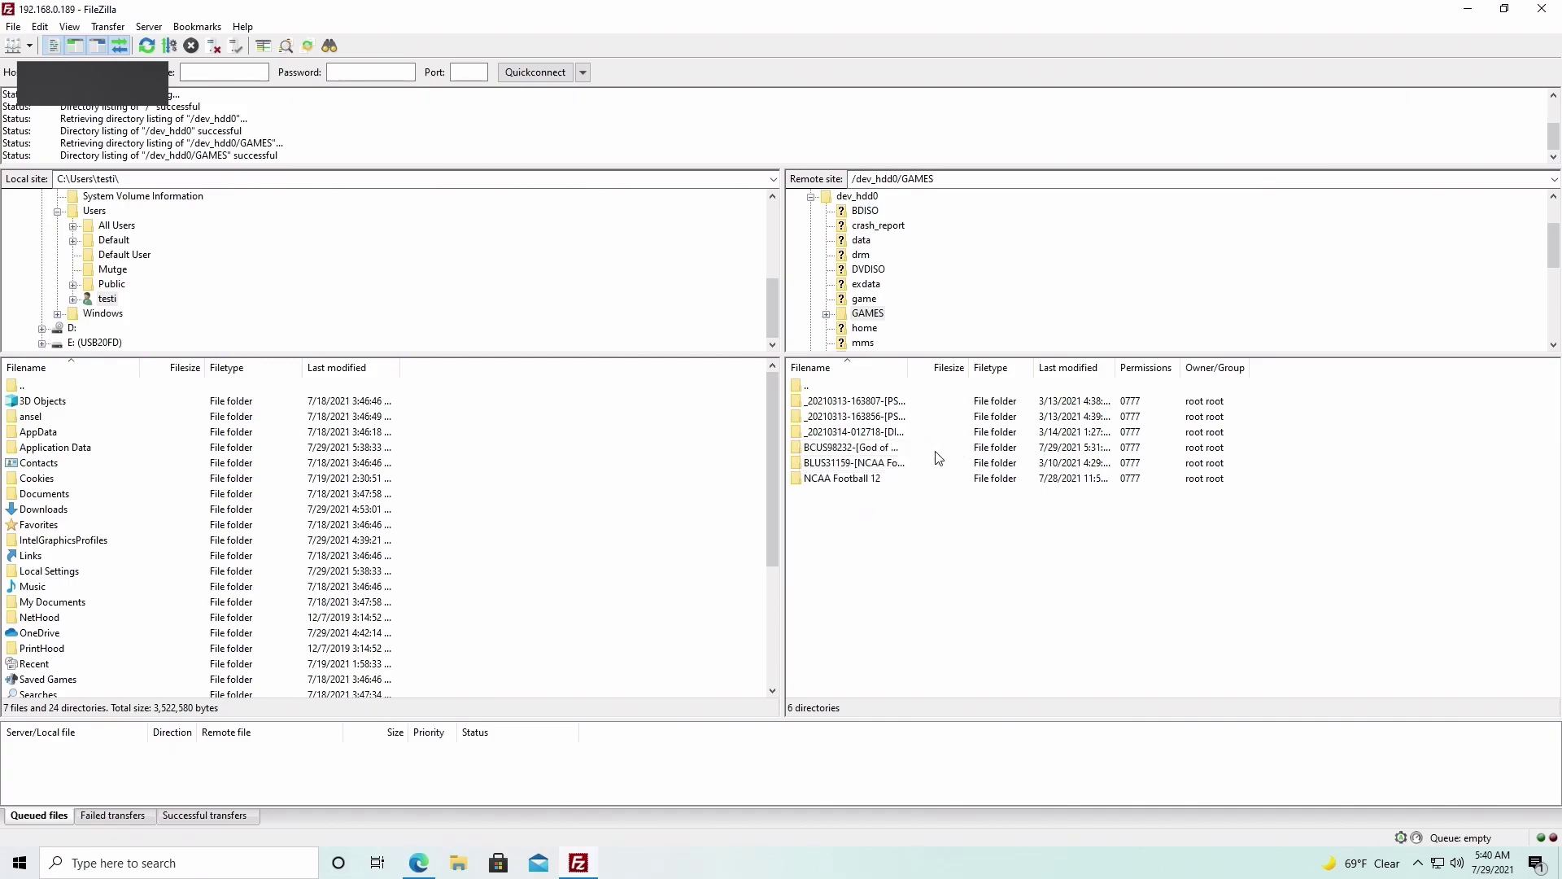
double_click(887, 448)
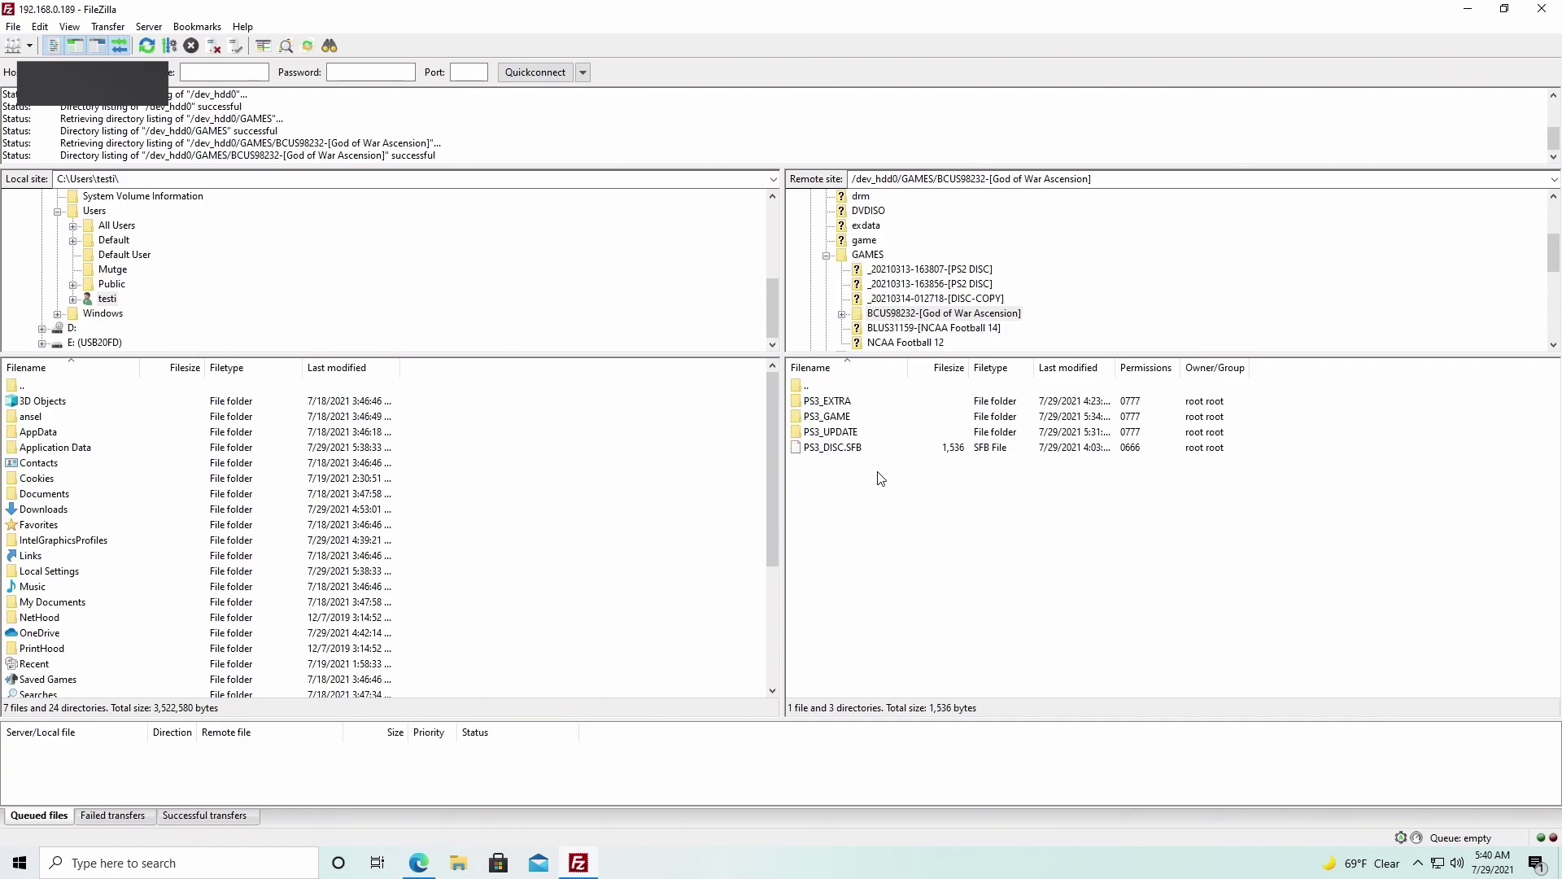
Step: Look inside the remote PS3_EXTRA folder, return to the God of War Ascension folder and select all its contents
double_click(821, 402)
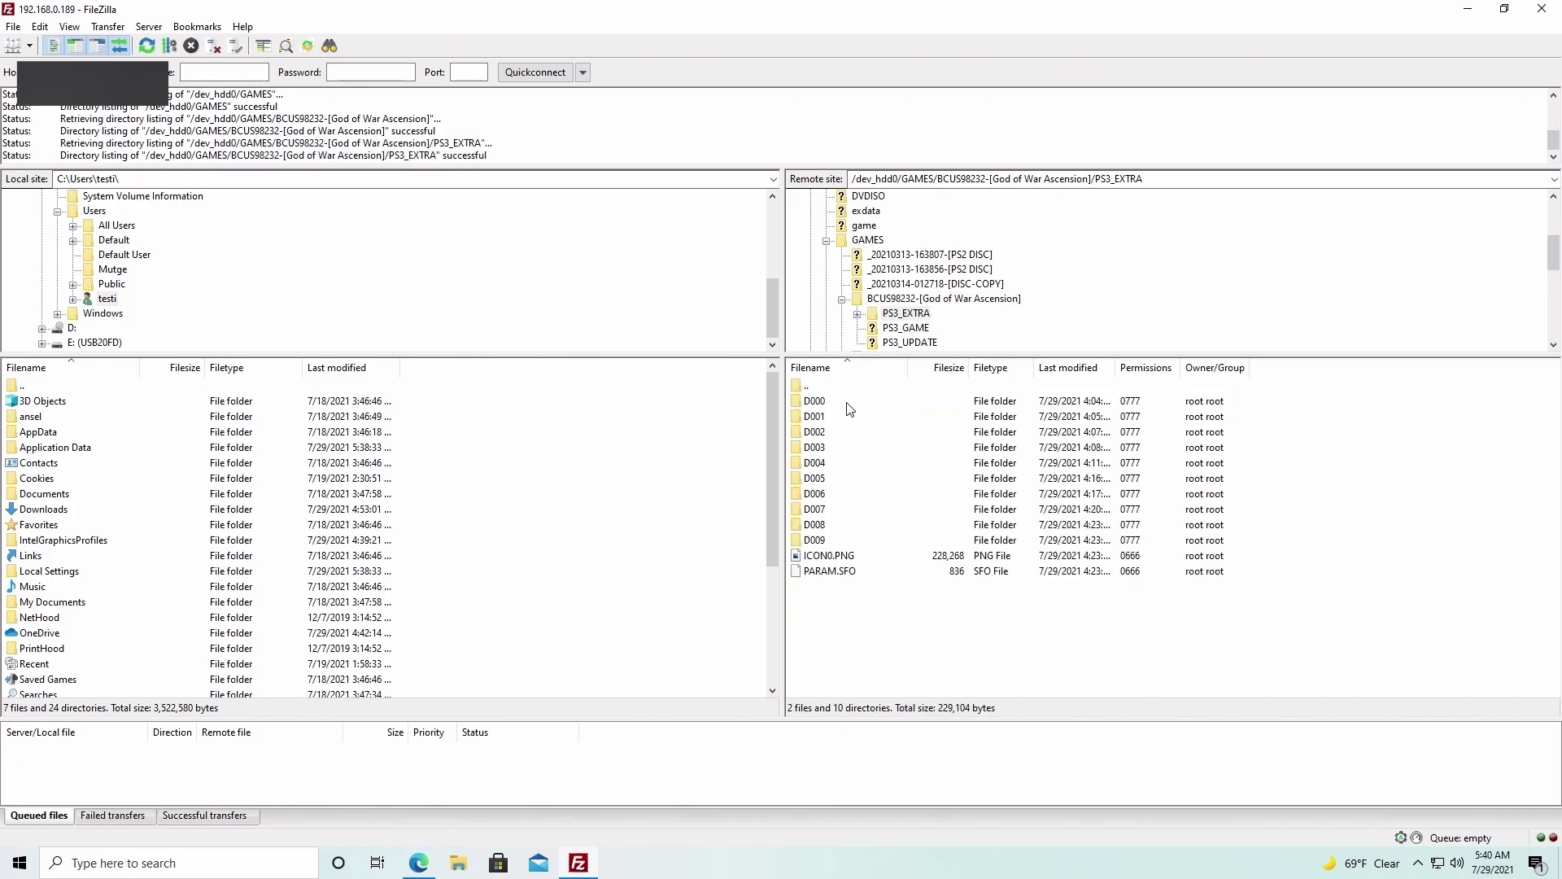
left_click(813, 368)
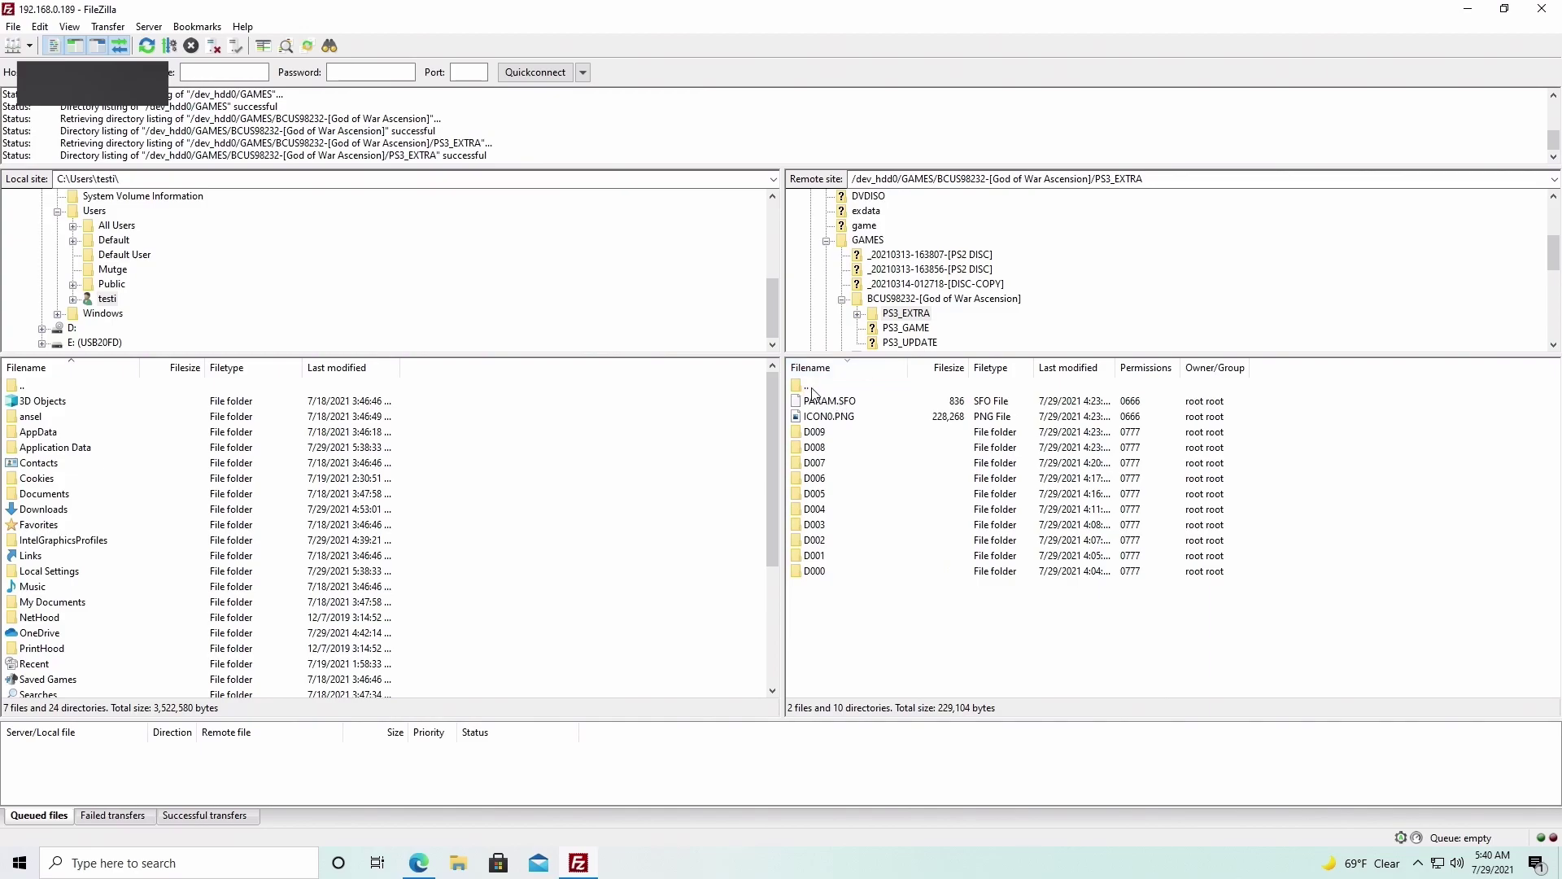
double_click(816, 389)
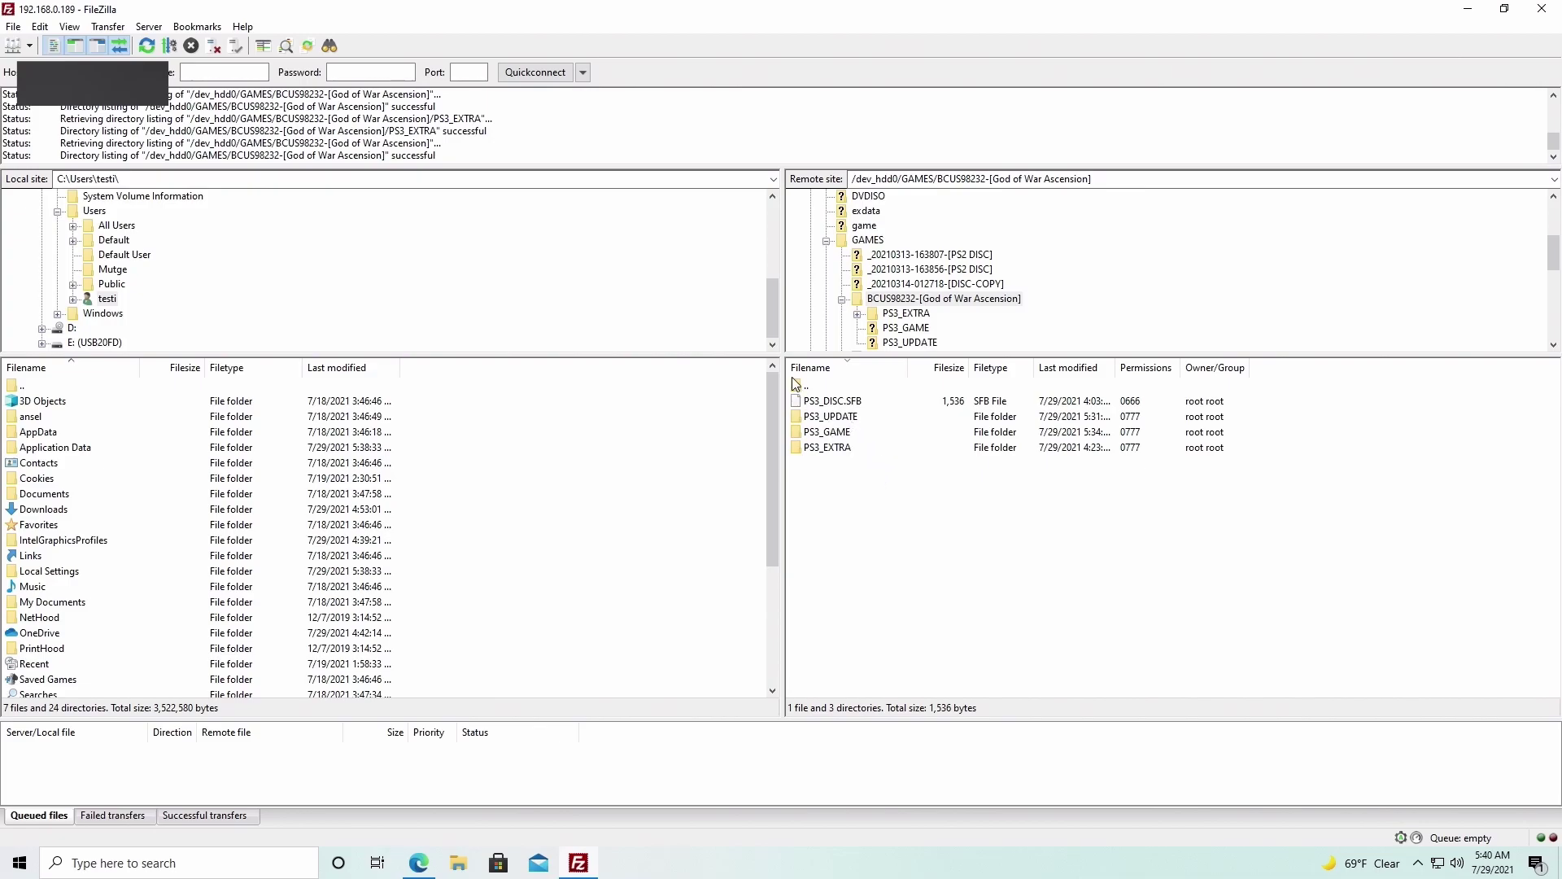
left_click_drag(902, 480, 813, 405)
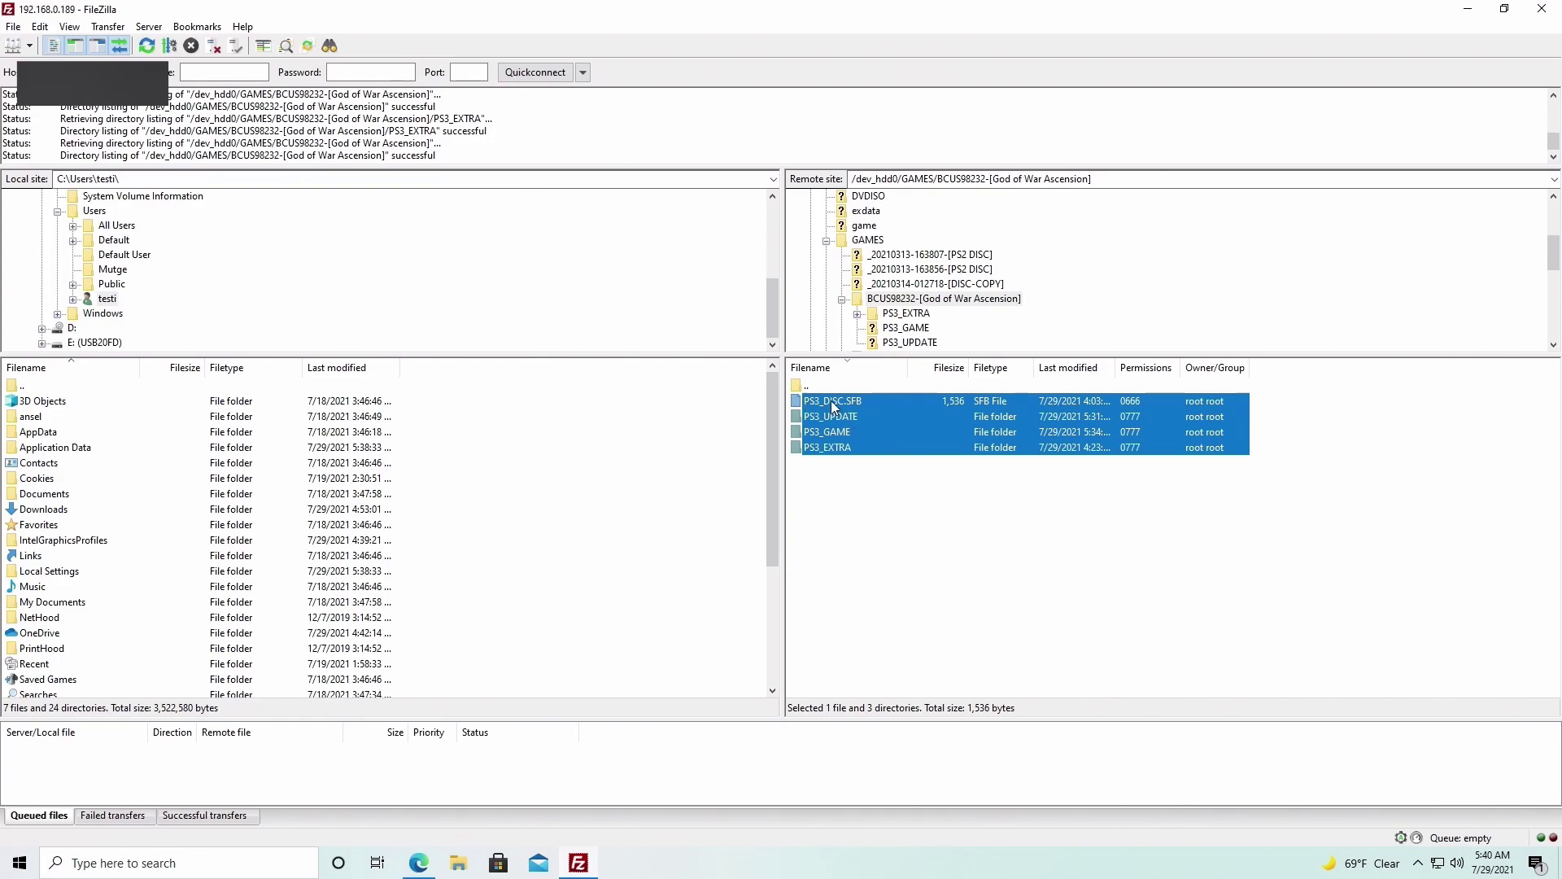
Step: Return to the remote GAMES folder and view the transfer options for the BCUS98232-[God of War Ascension] folder
left_click(807, 389)
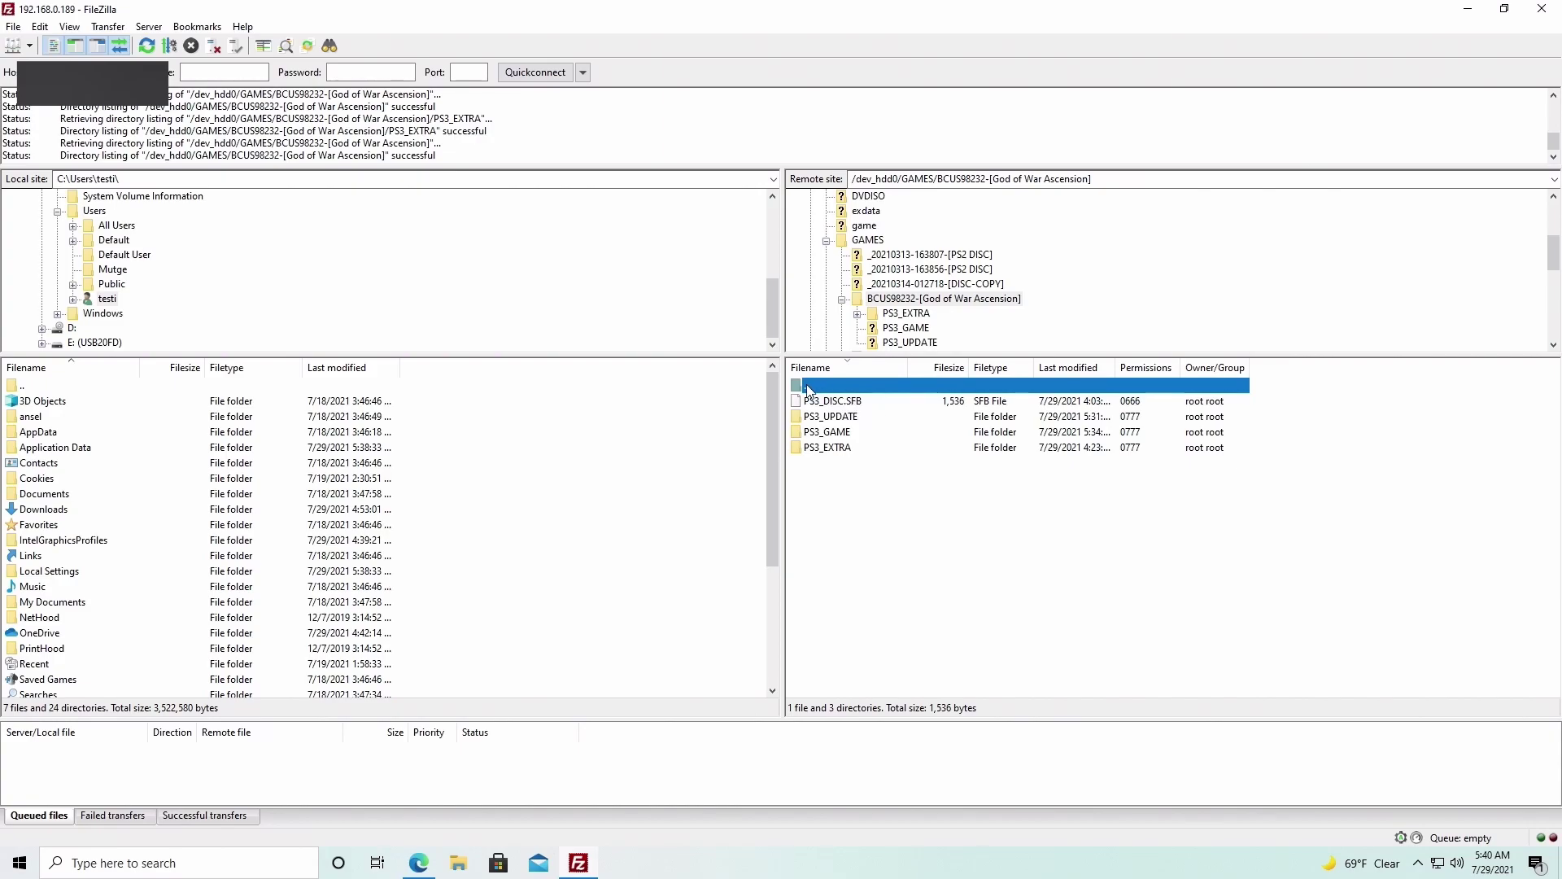
double_click(815, 388)
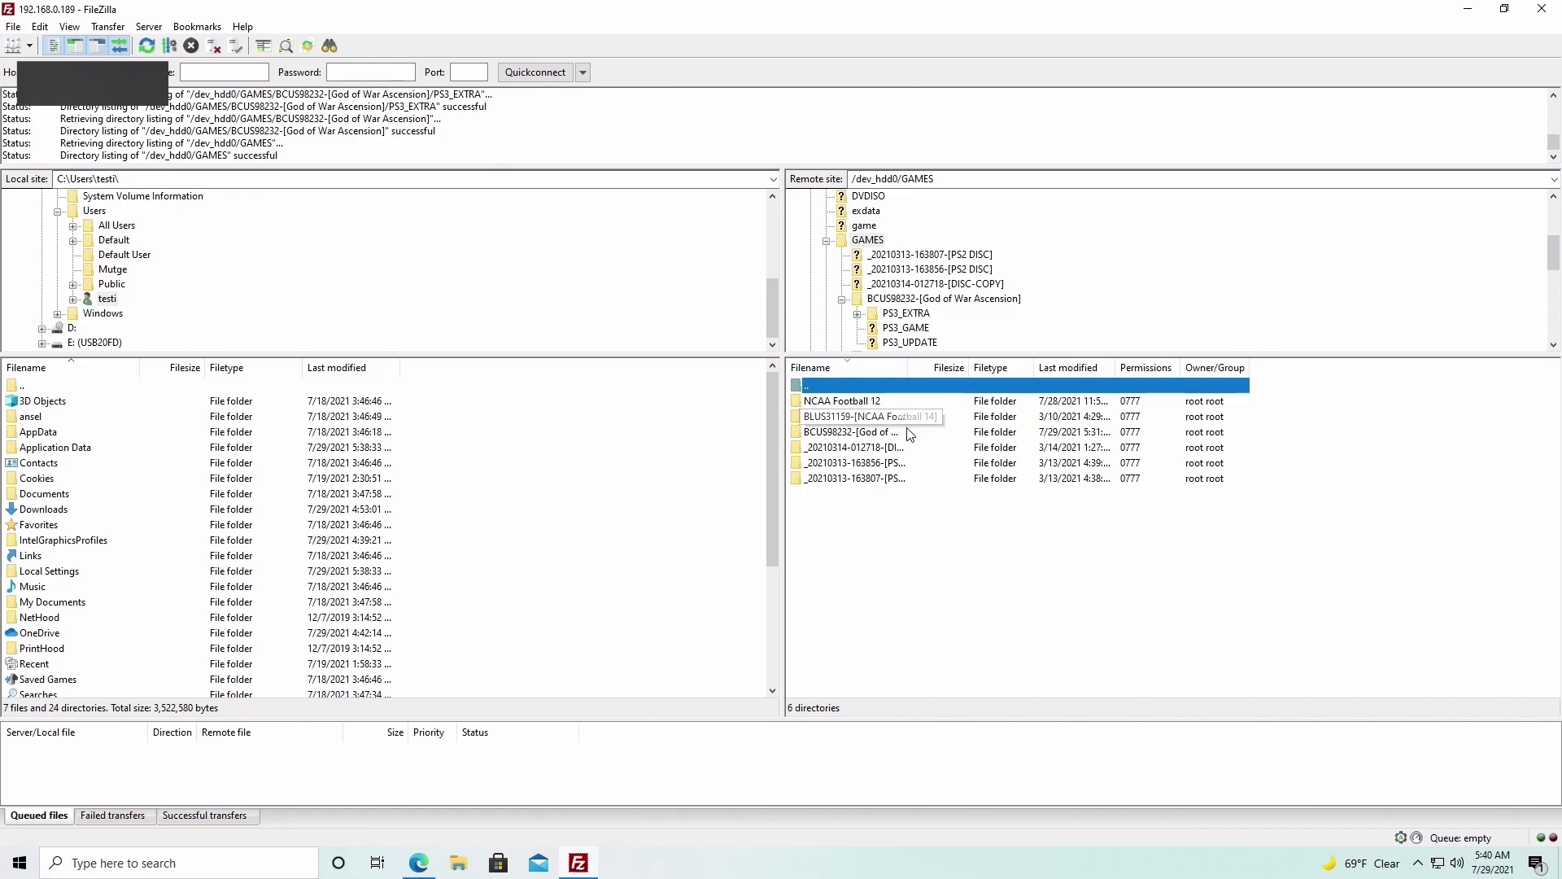
left_click(881, 439)
right_click(882, 439)
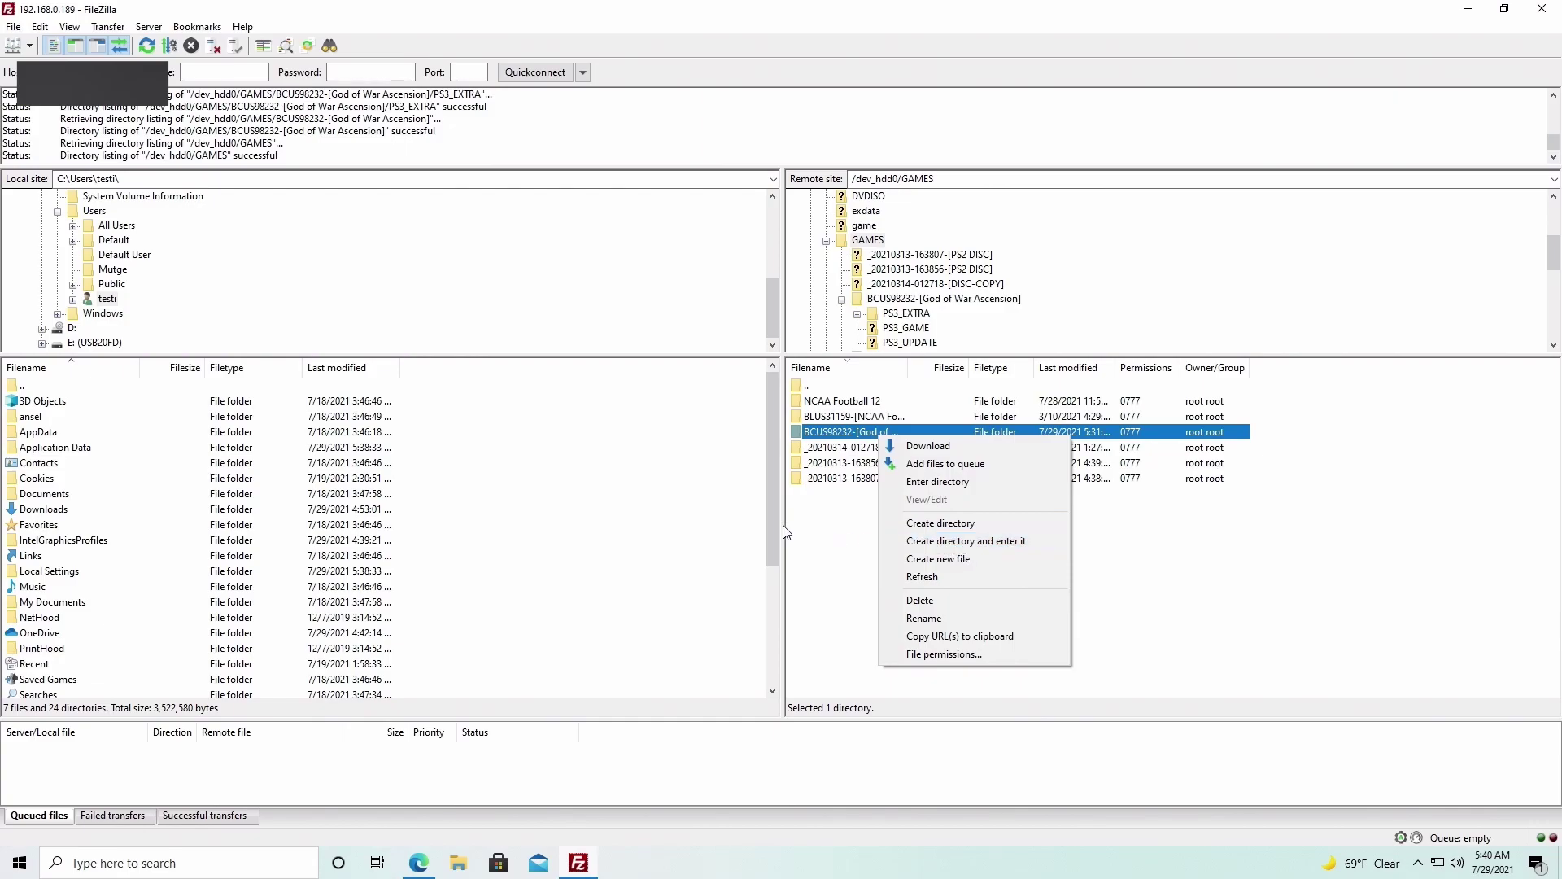
left_click(498, 511)
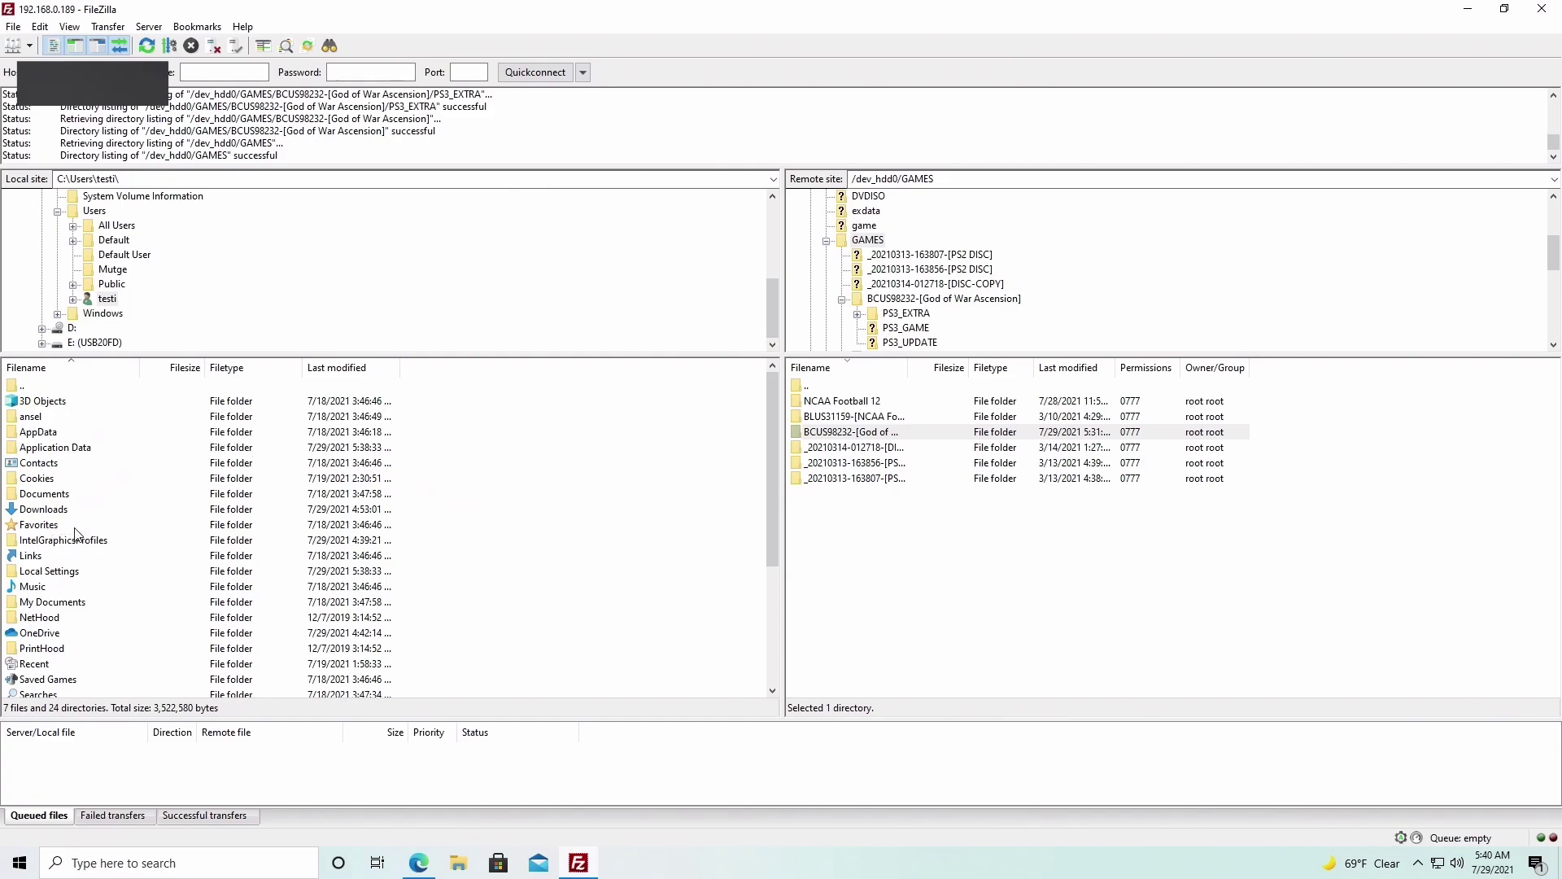
Step: Browse the local folders from the user folder up to C:\ and look through Program Files
scroll(81, 521, "down", 2)
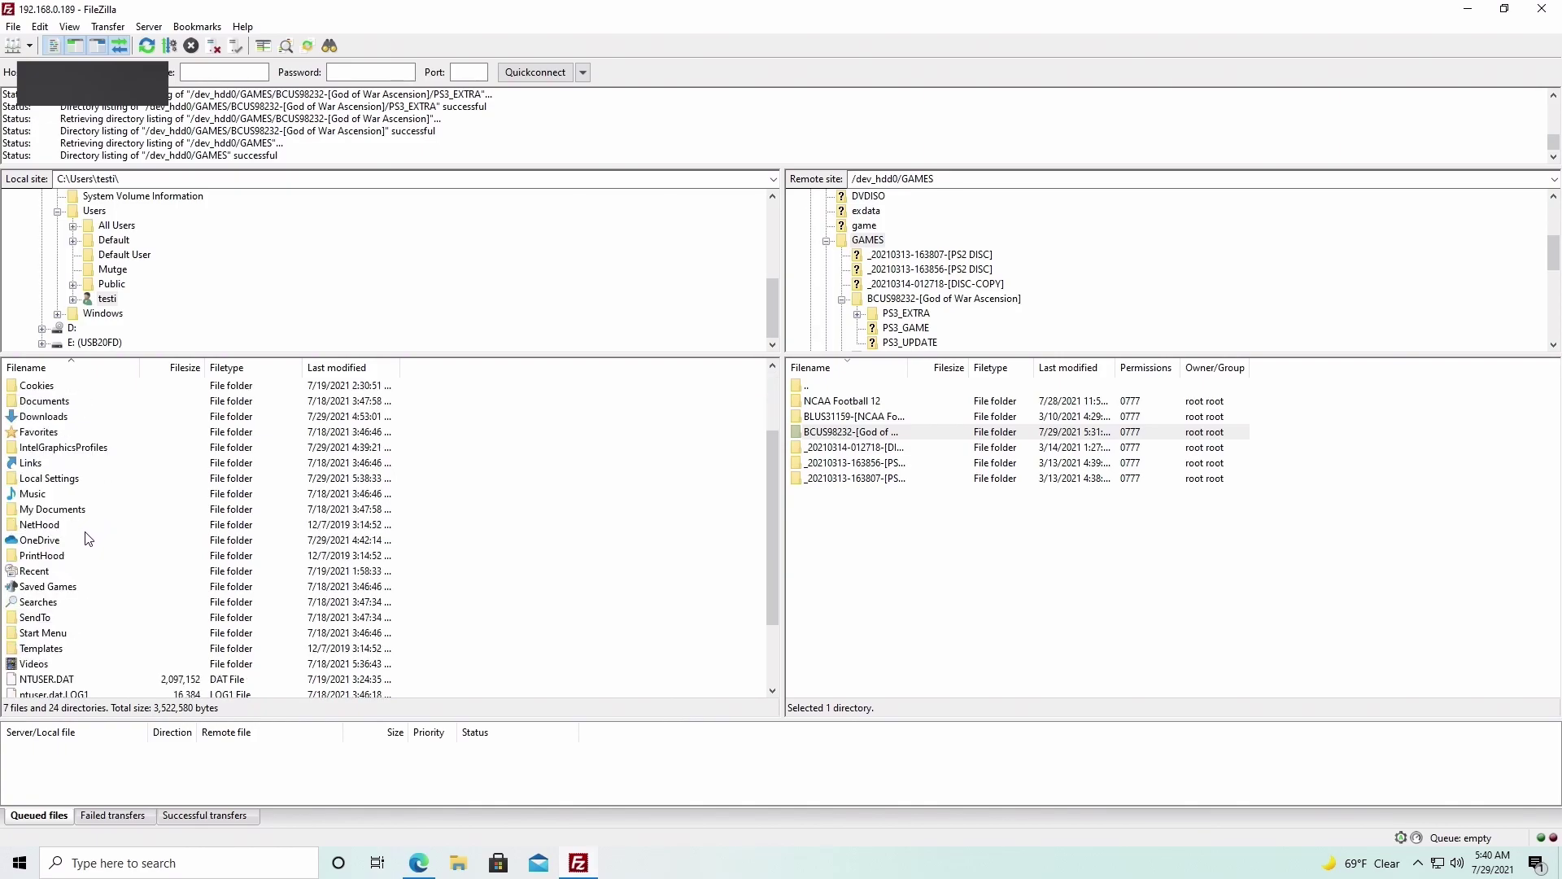
scroll(86, 536, "up", 2)
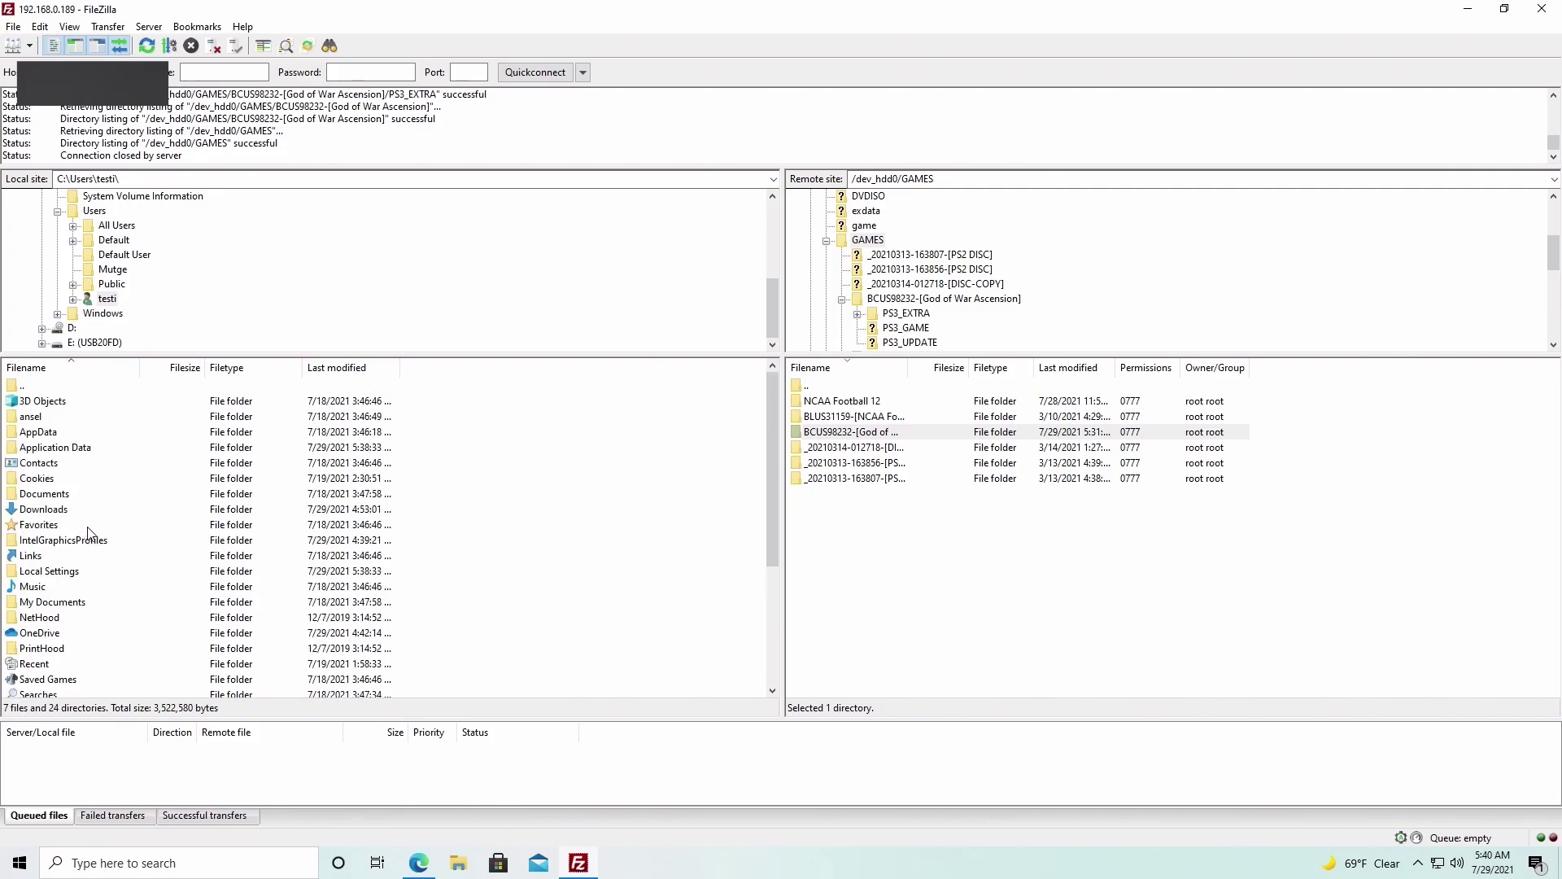
double_click(24, 387)
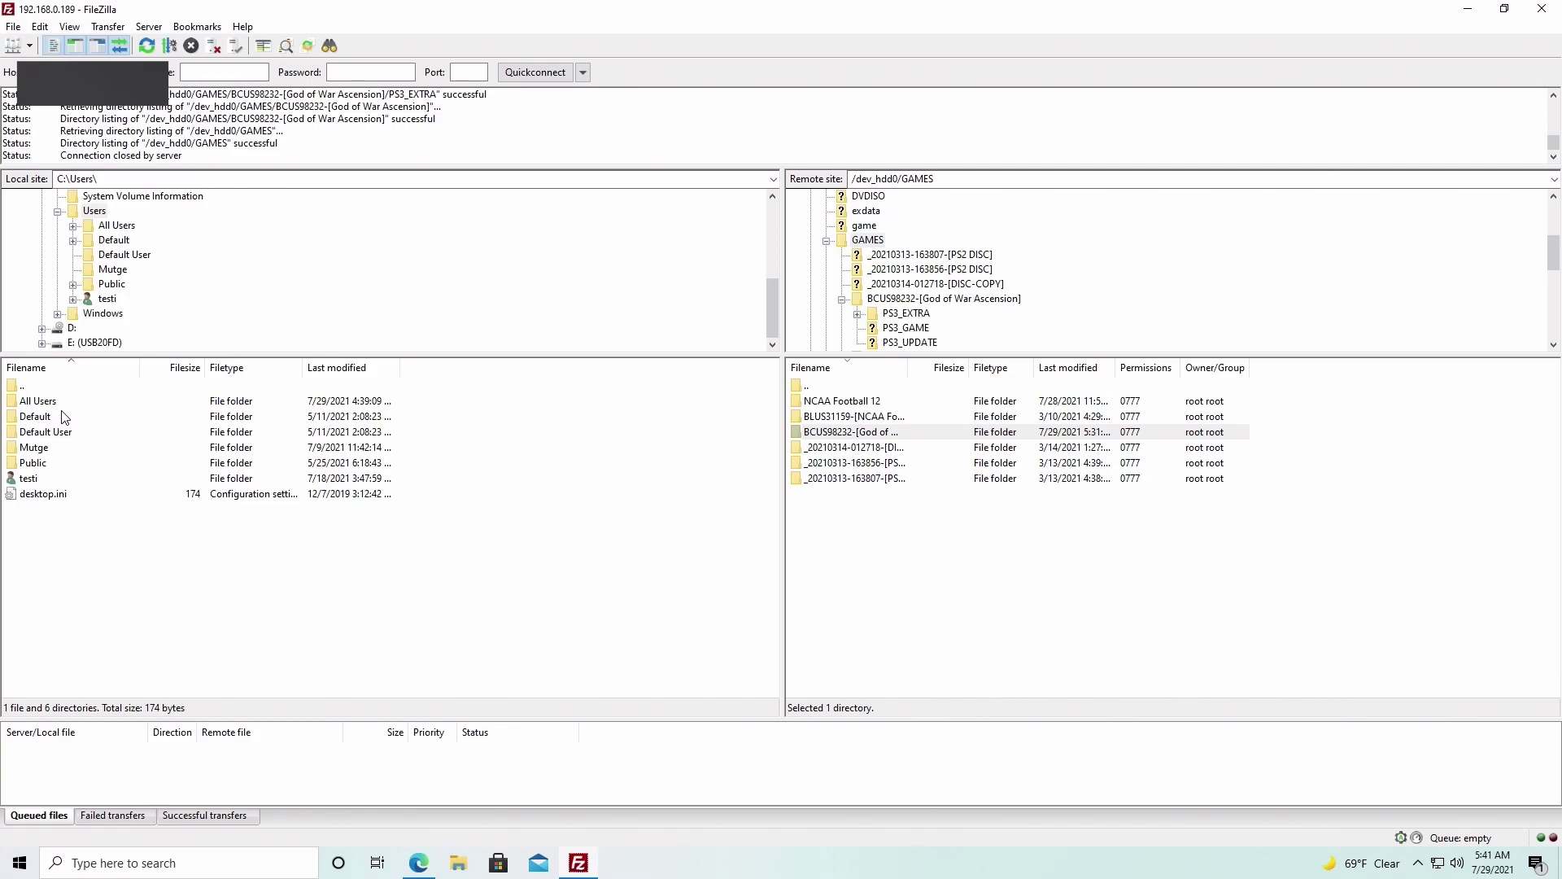
double_click(25, 387)
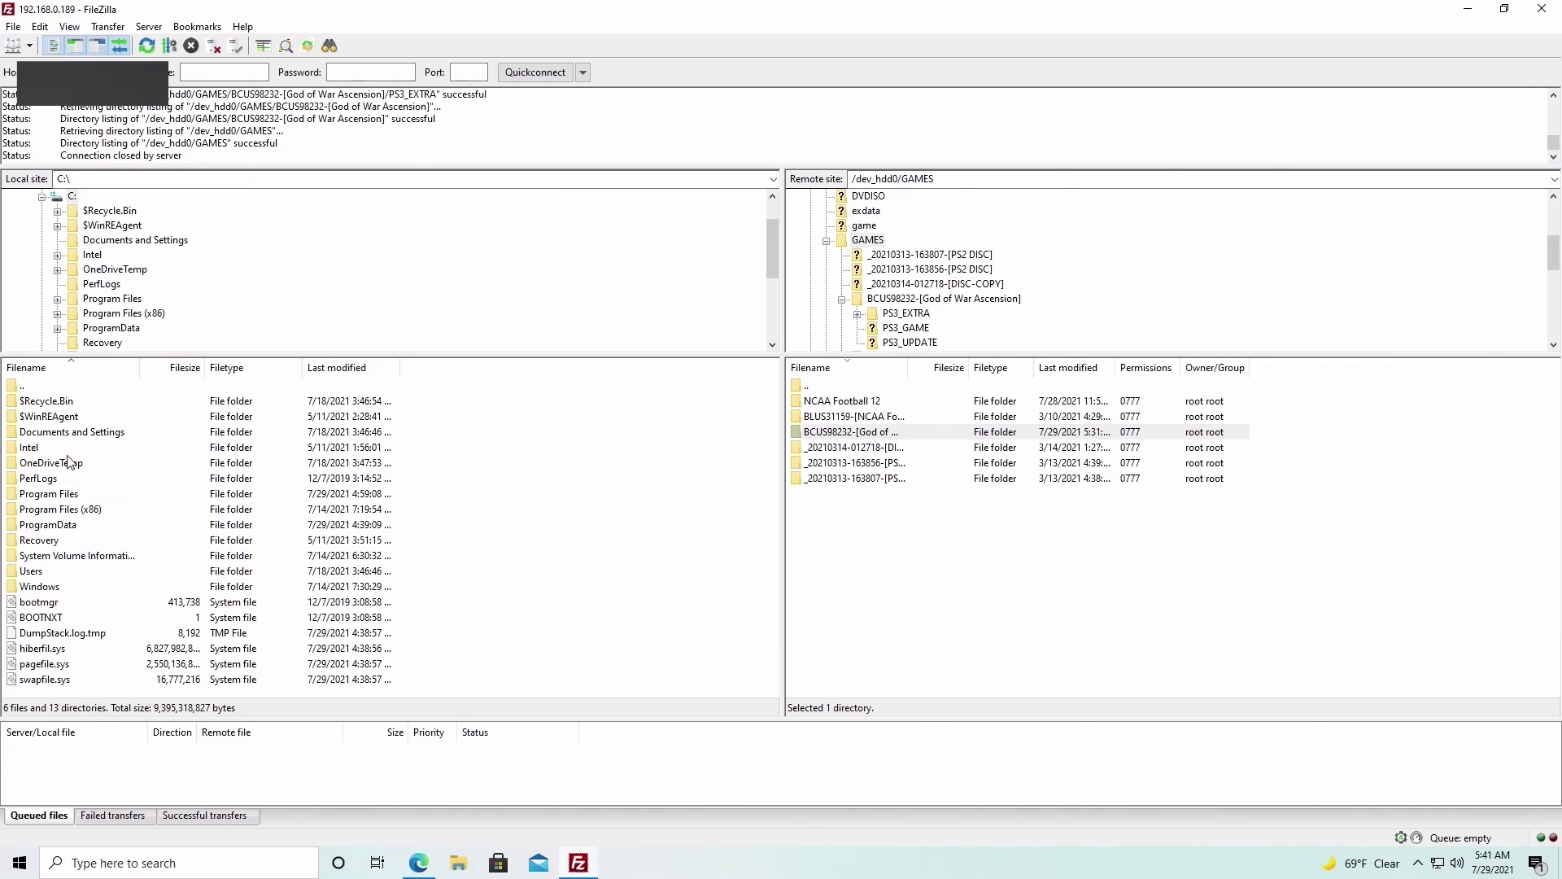
left_click(22, 389)
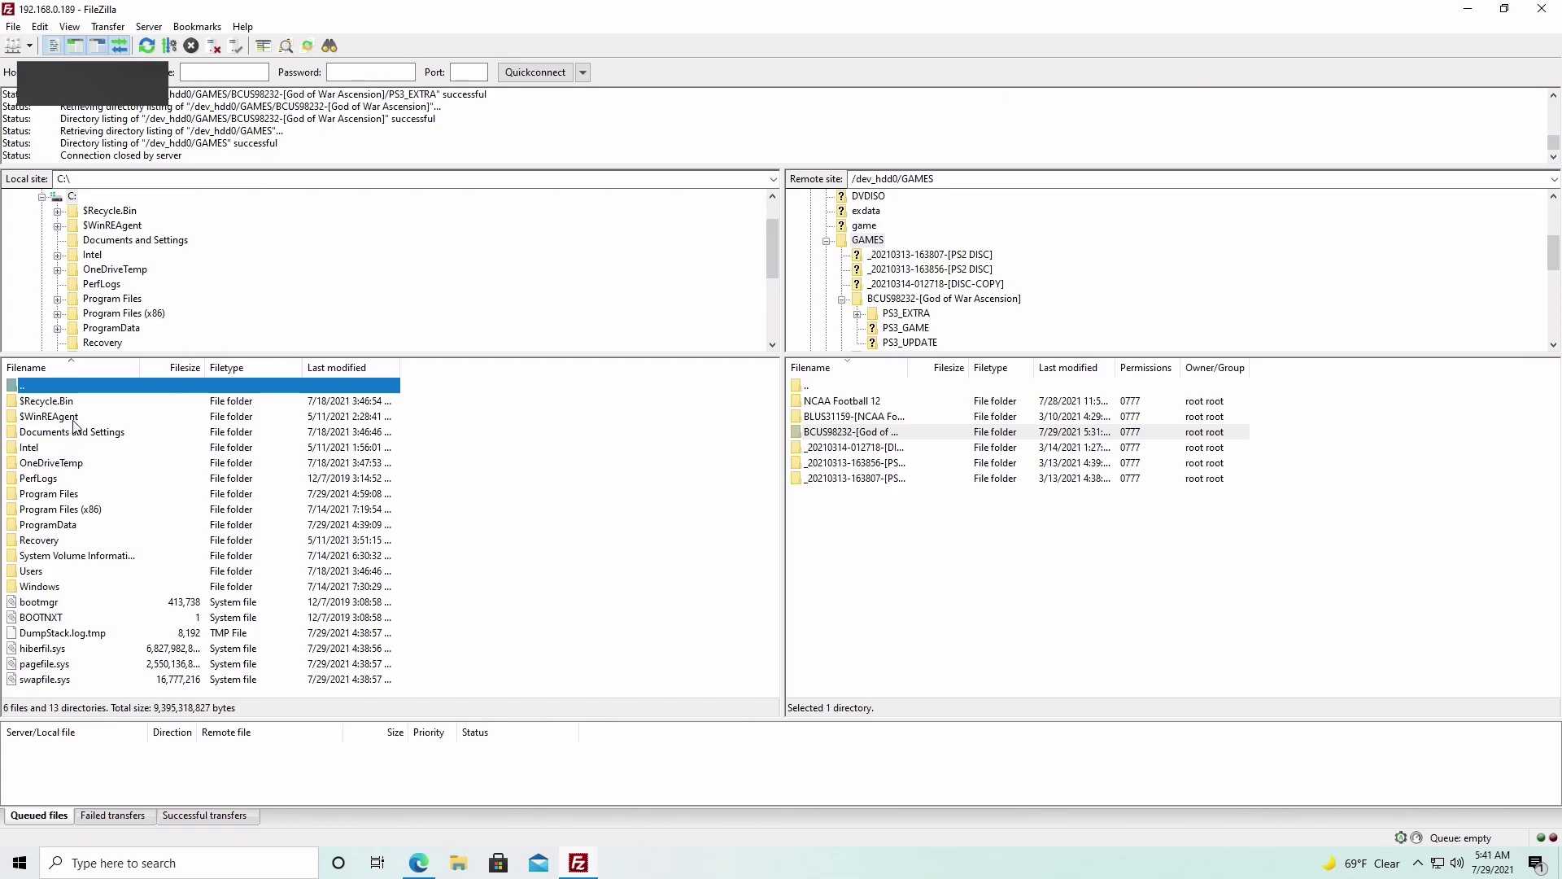
double_click(79, 497)
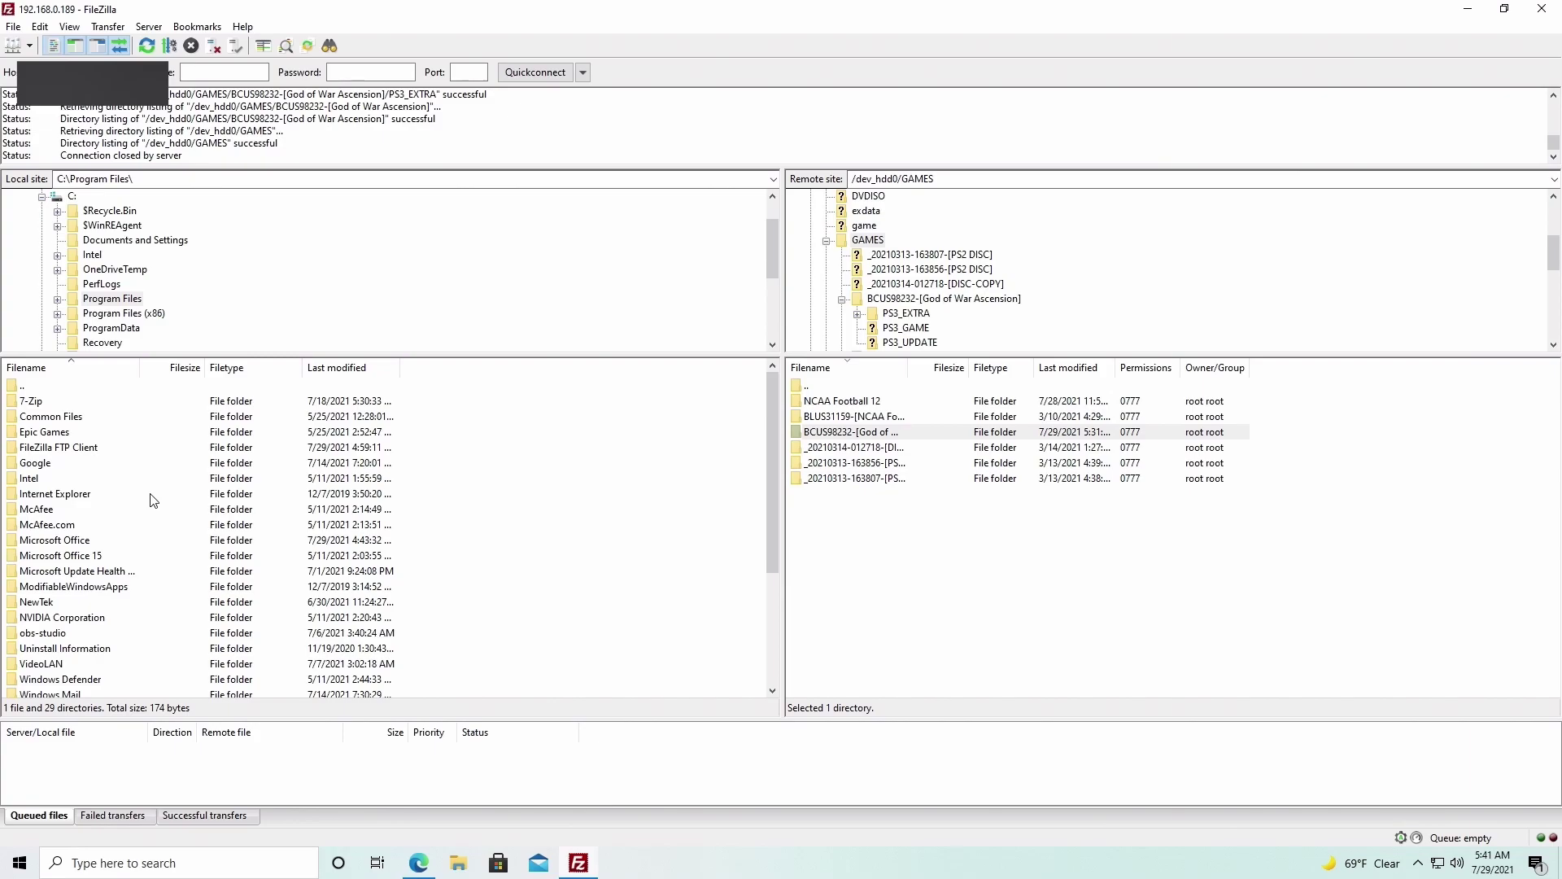
scroll(160, 497, "down", 3)
scroll(159, 498, "up", 3)
double_click(22, 386)
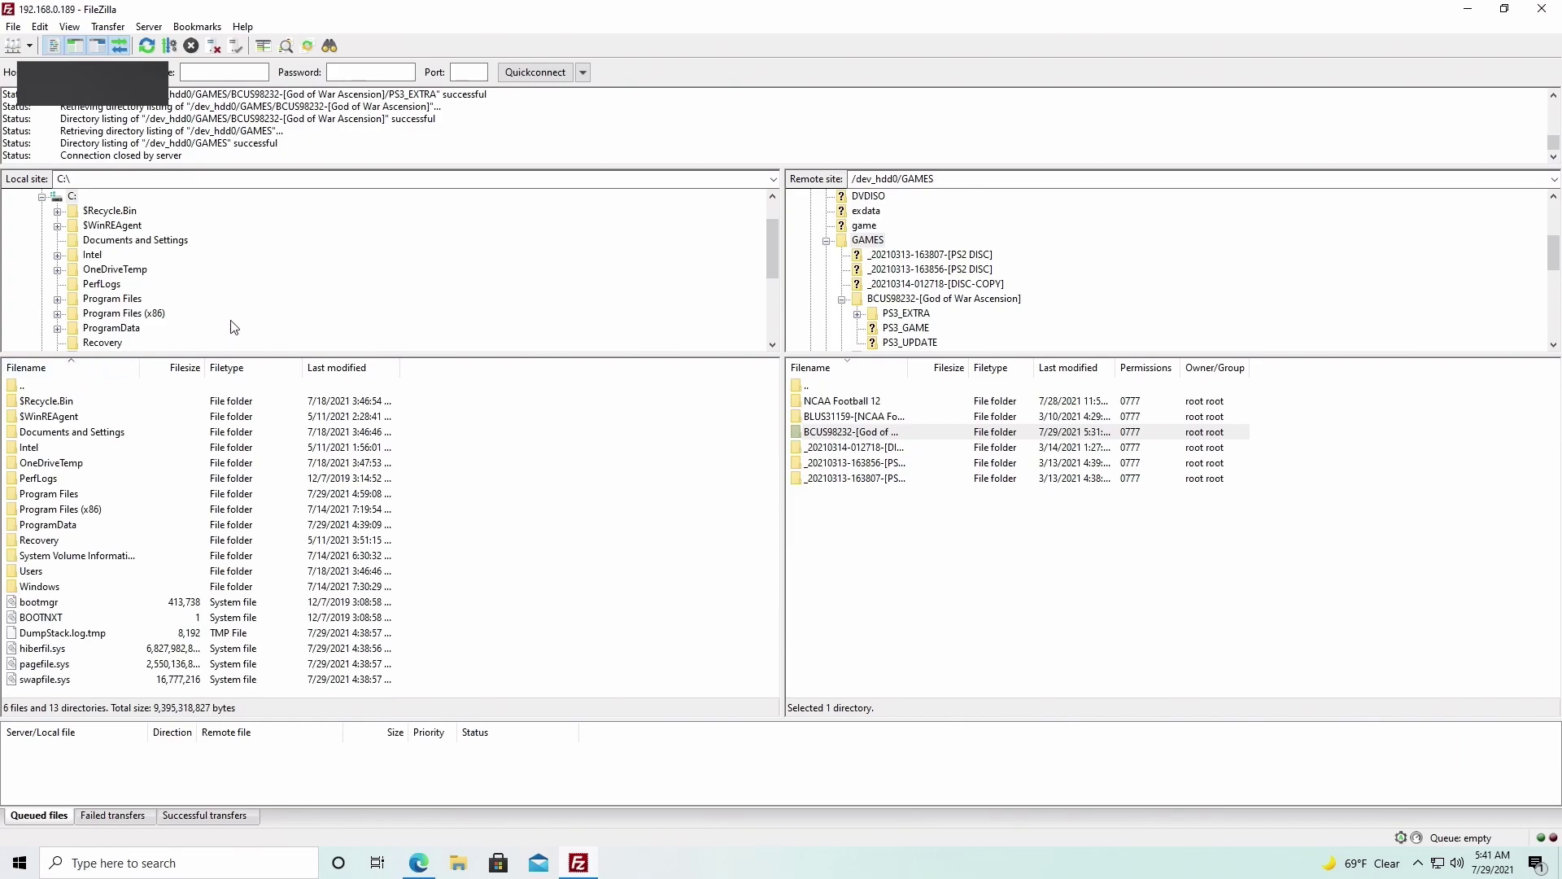
Step: Look through the local directory tree, go up to the PC's drive list and open drive C:
scroll(234, 327, "down", 4)
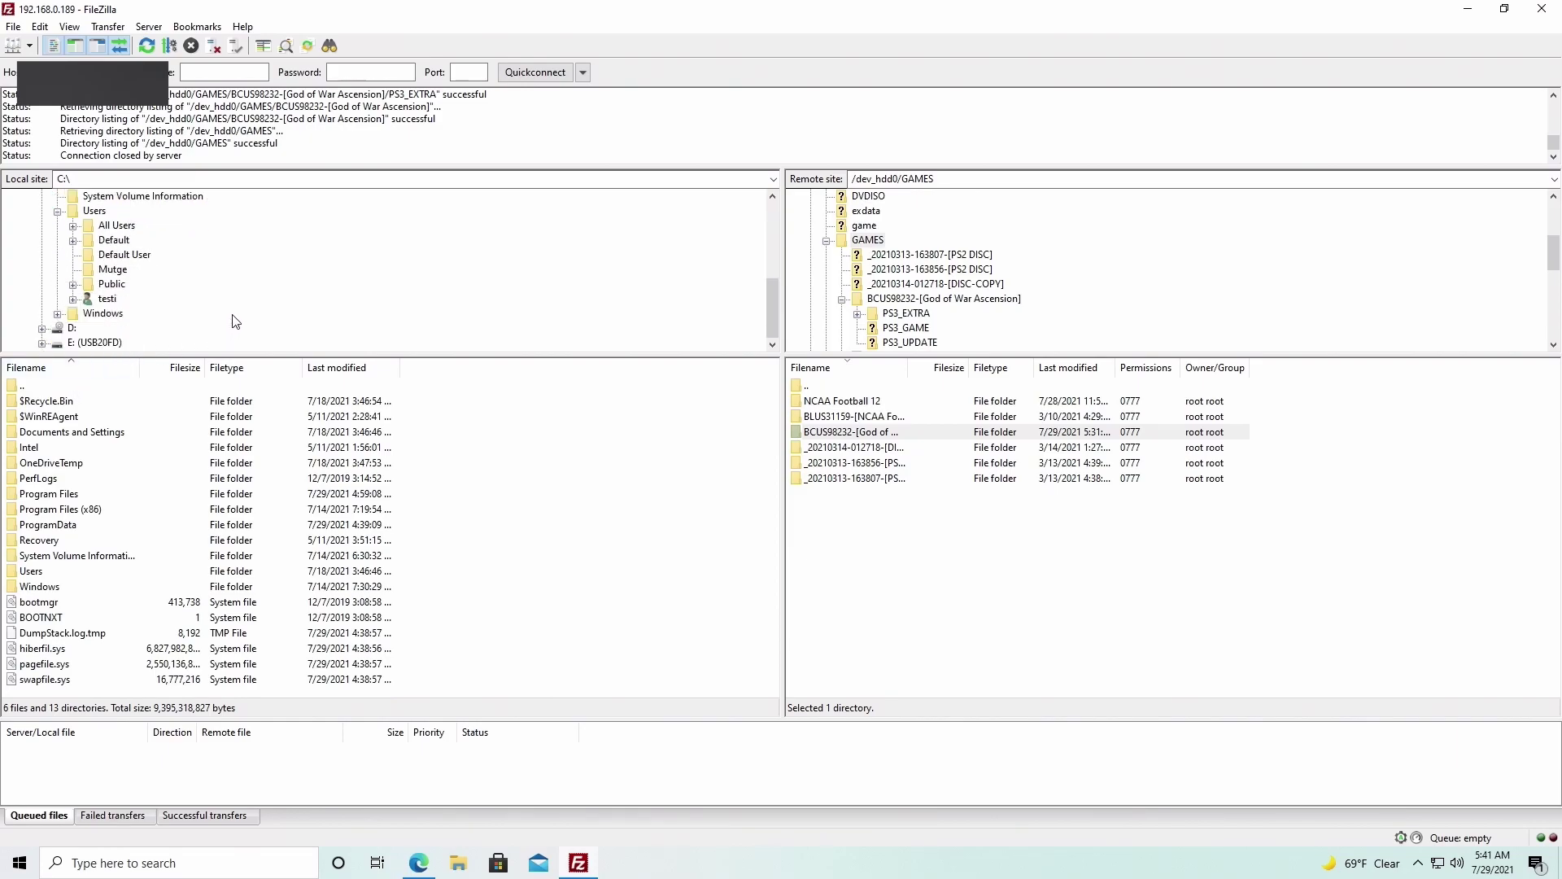
scroll(235, 322, "up", 5)
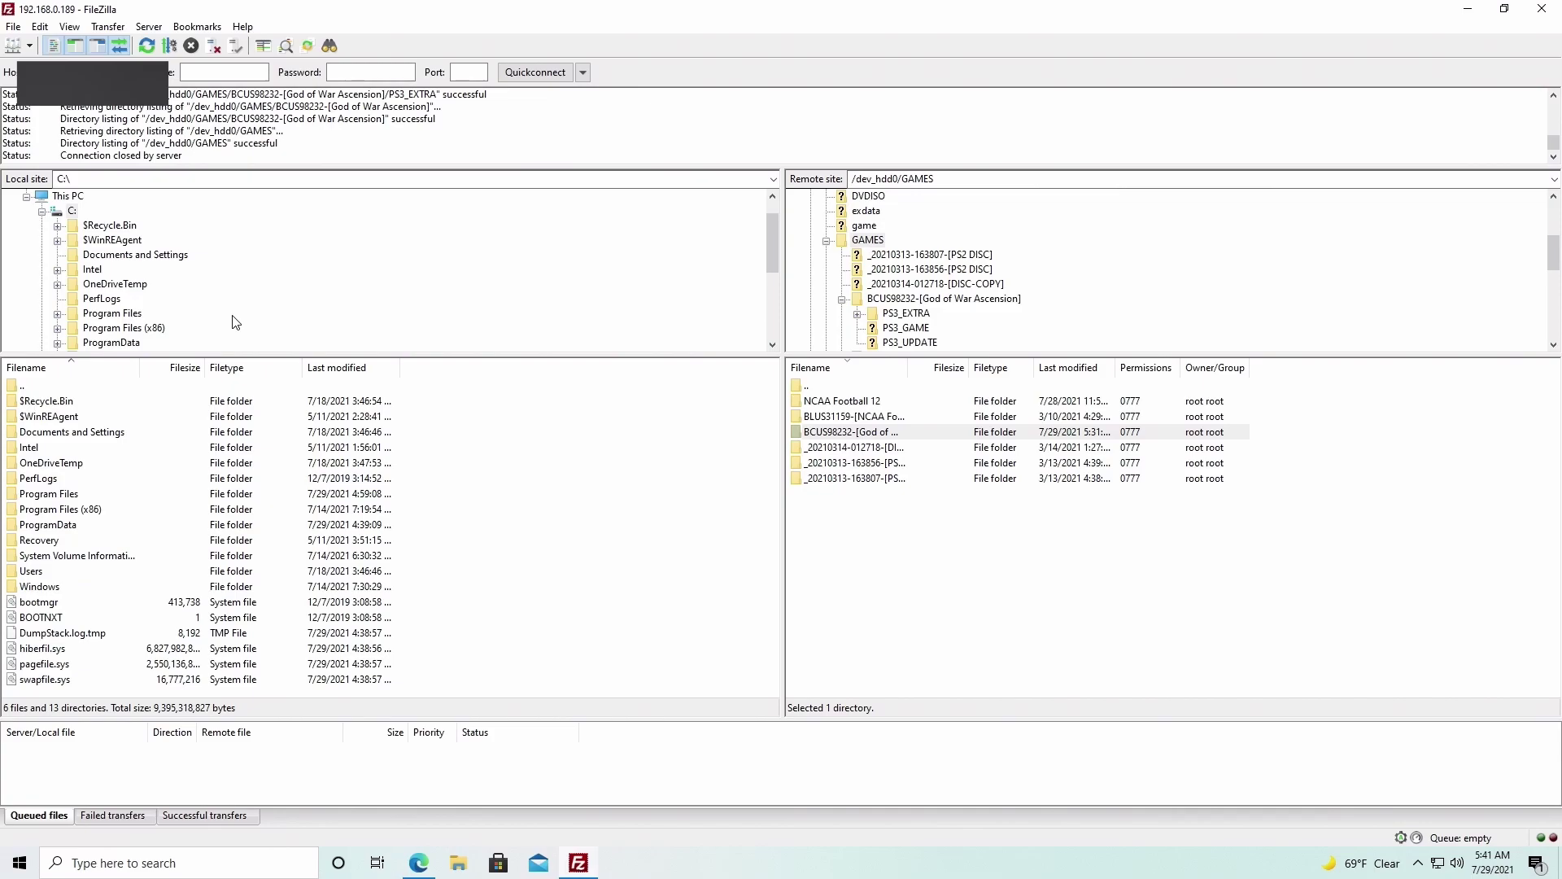
scroll(234, 322, "down", 1)
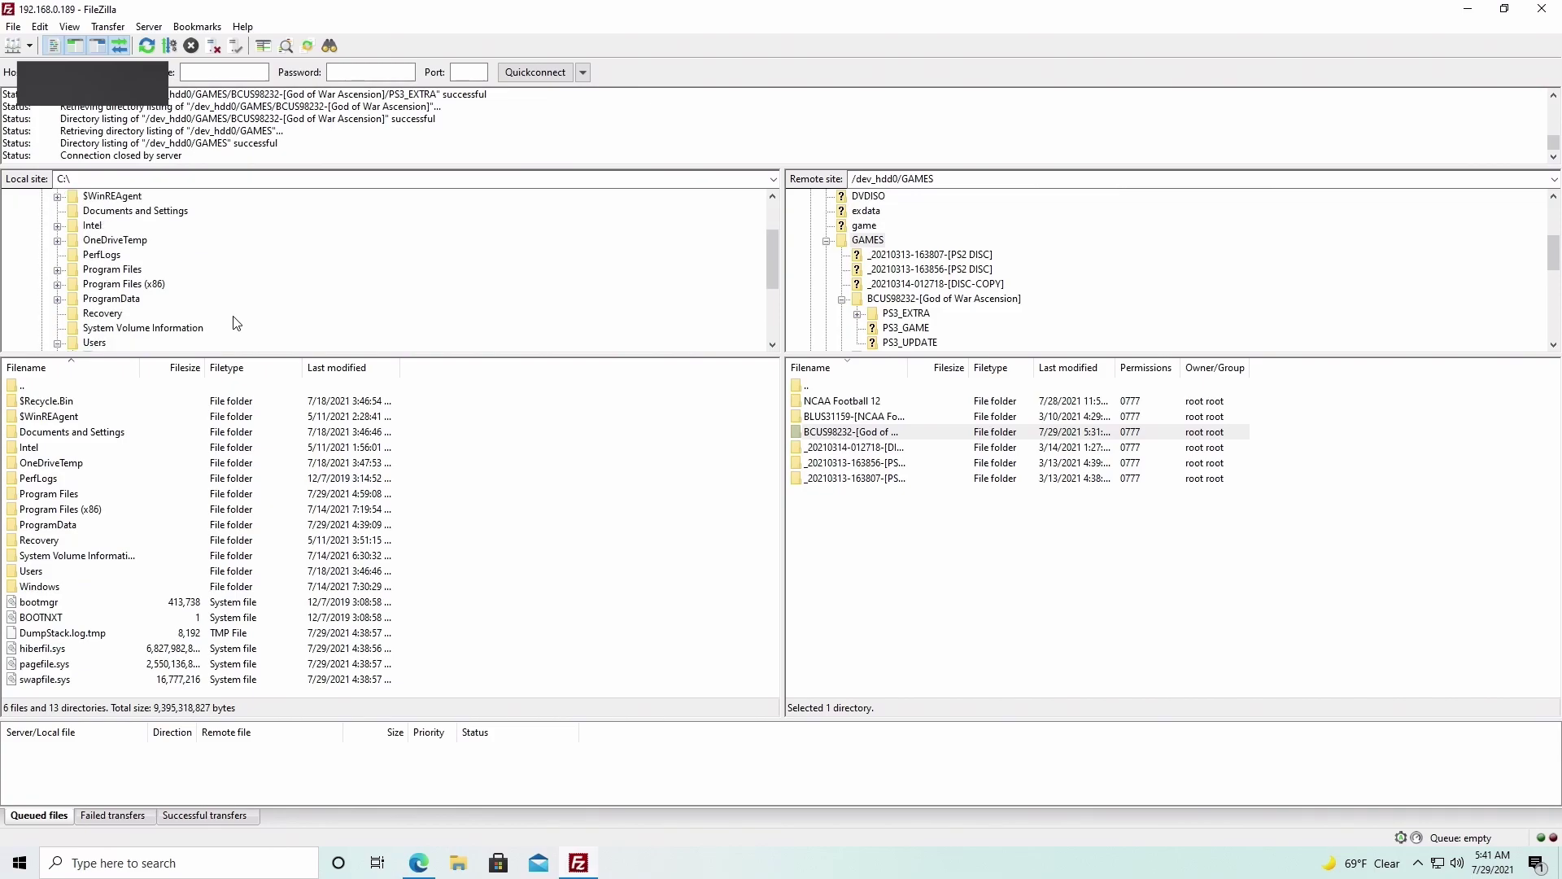
scroll(236, 323, "down", 3)
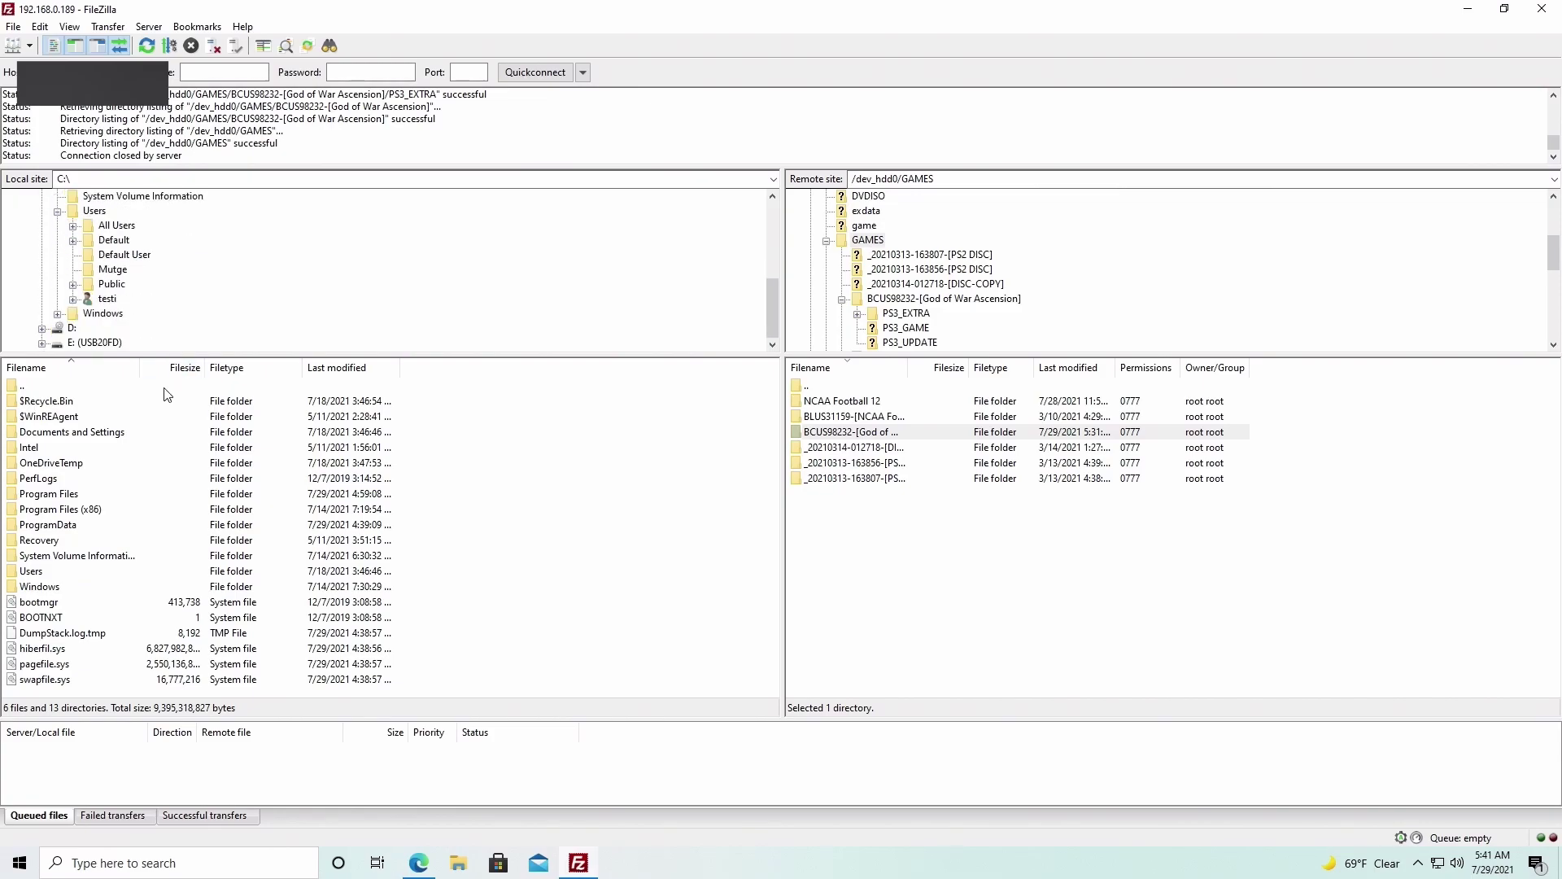
double_click(32, 389)
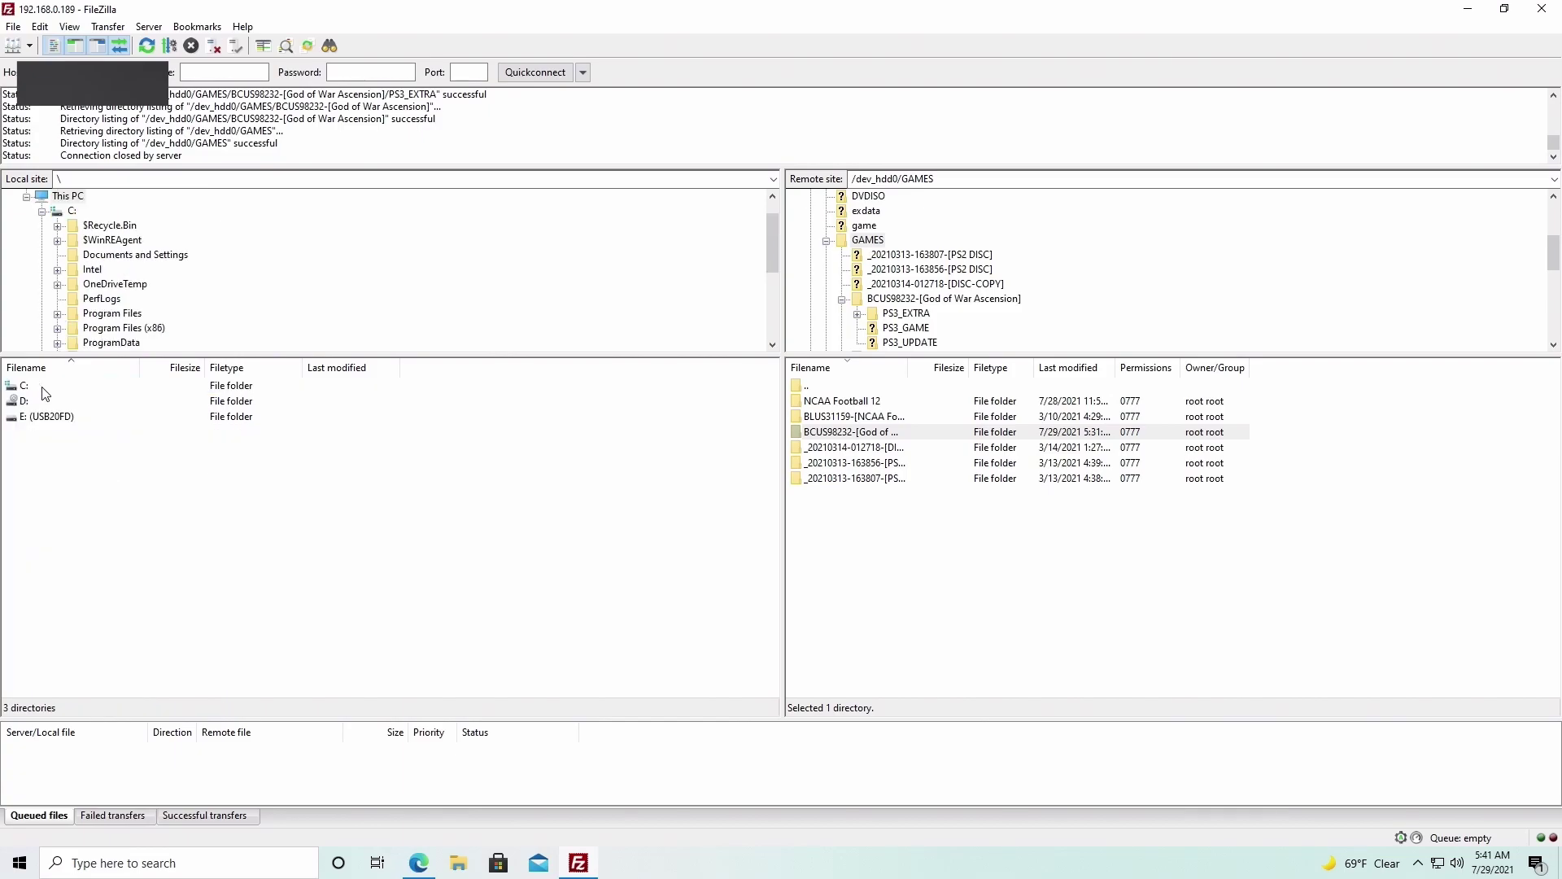
double_click(43, 388)
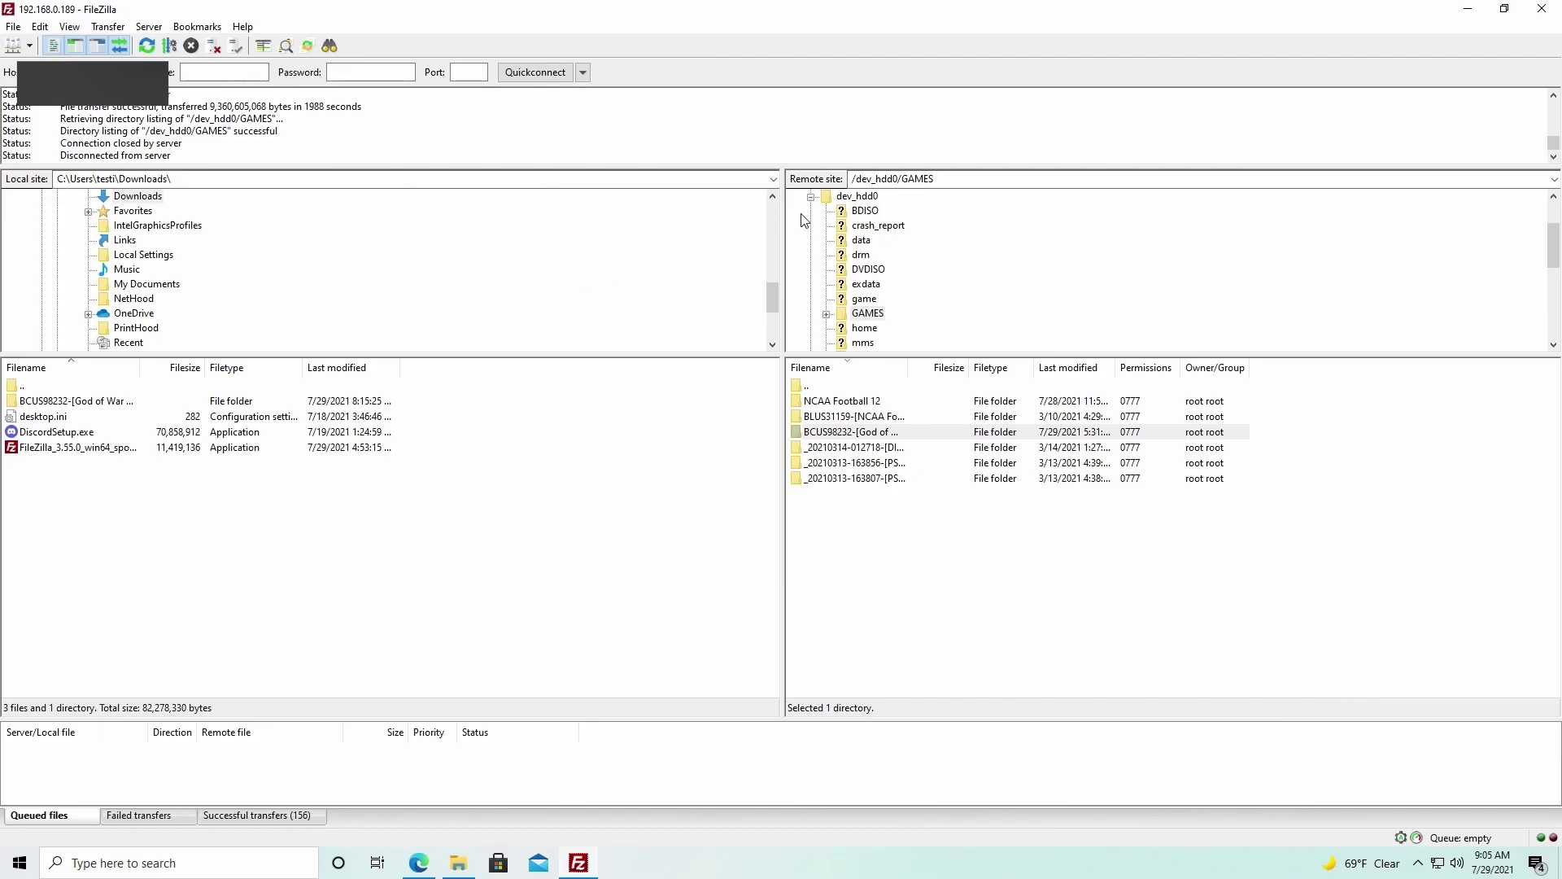
Step: Minimize FileZilla, move the BCUS98232-[God of War Ascension] folder from Downloads to the desktop and close the Downloads window
left_click(1468, 13)
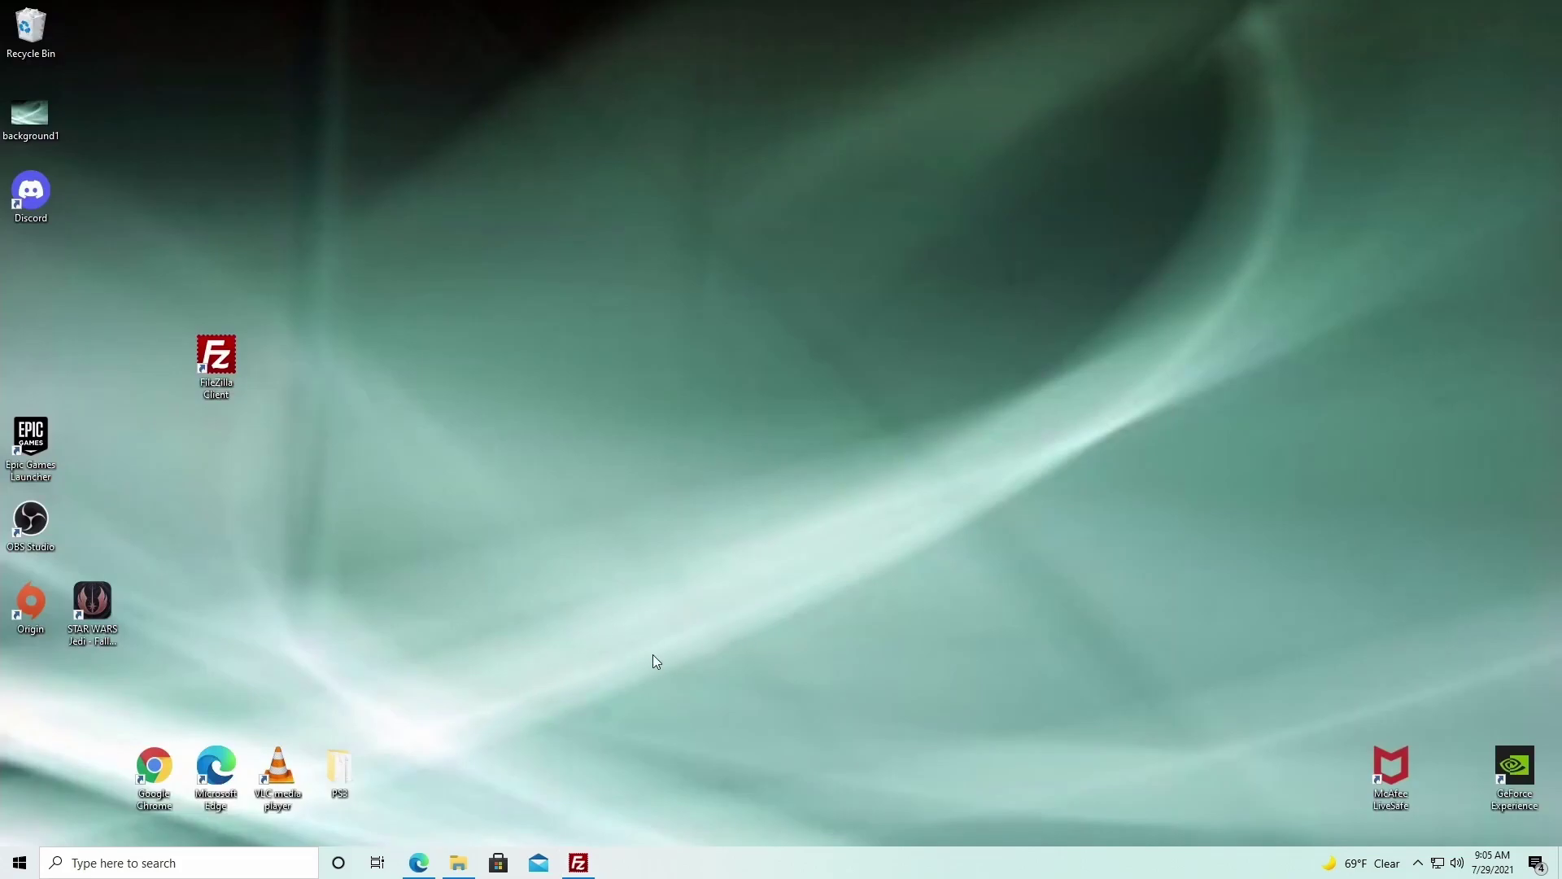
left_click(458, 864)
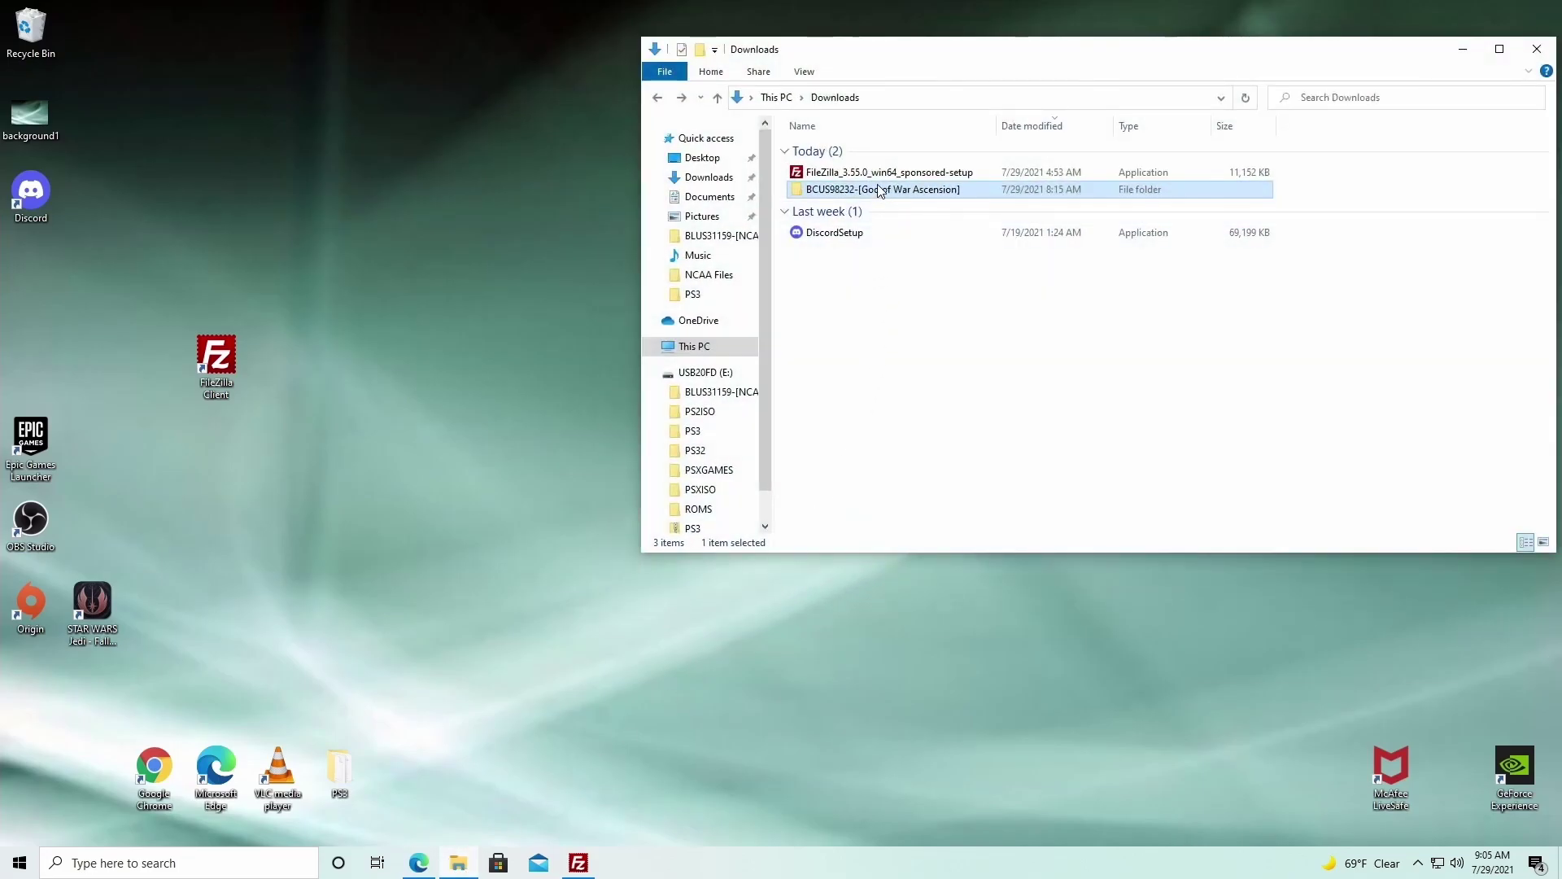
left_click_drag(879, 188, 418, 286)
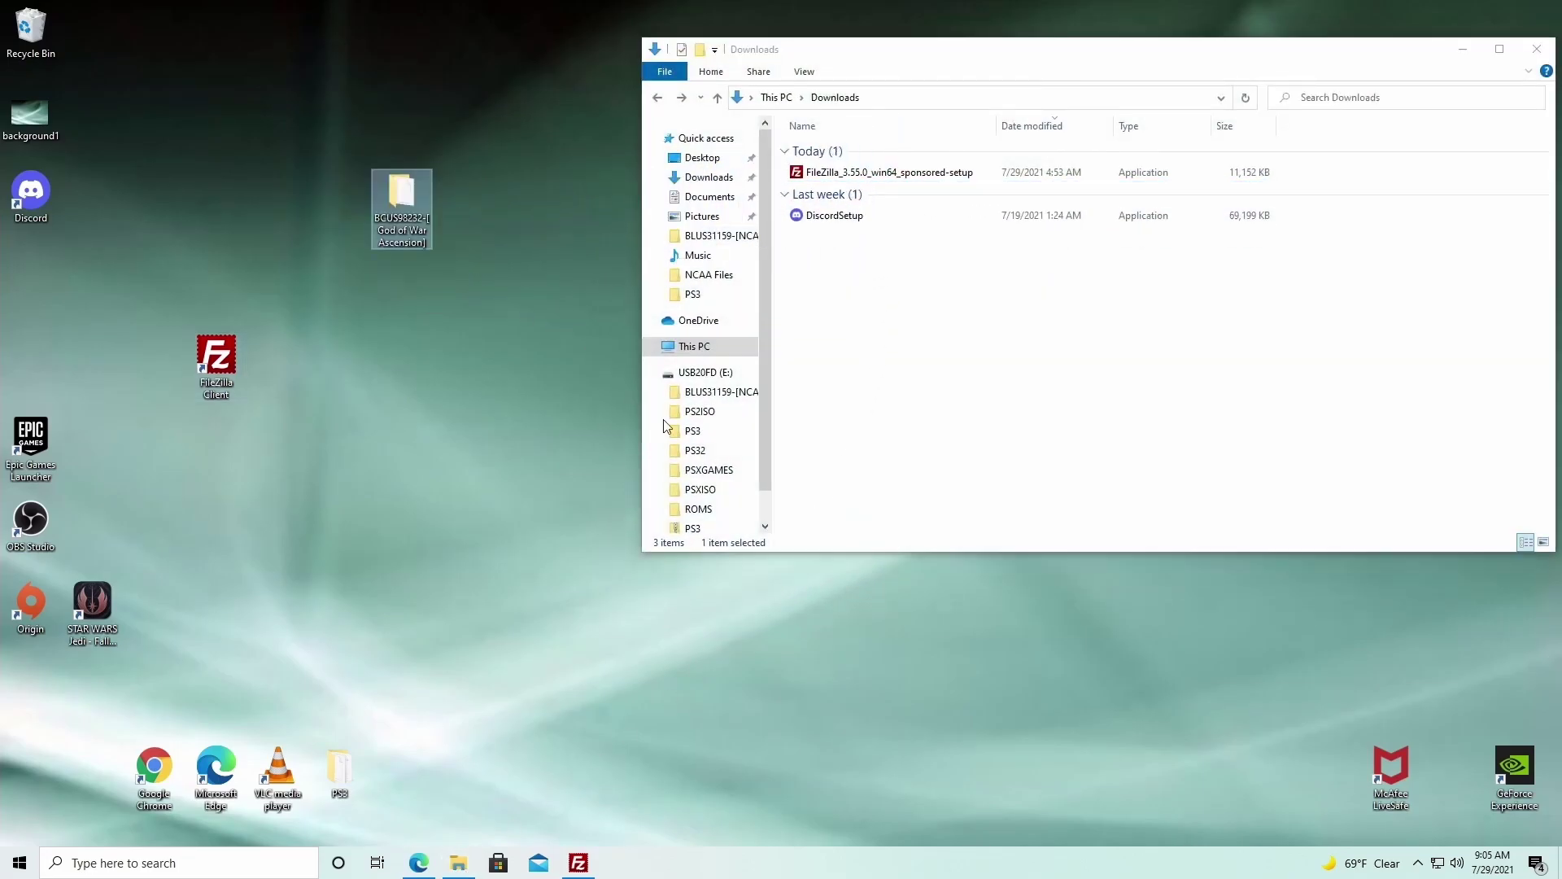
left_click(1537, 49)
Step: Examine the desktop God of War Ascension folder, including its PS3_UPDATE and PS3_GAME subfolders, and close the window
double_click(413, 231)
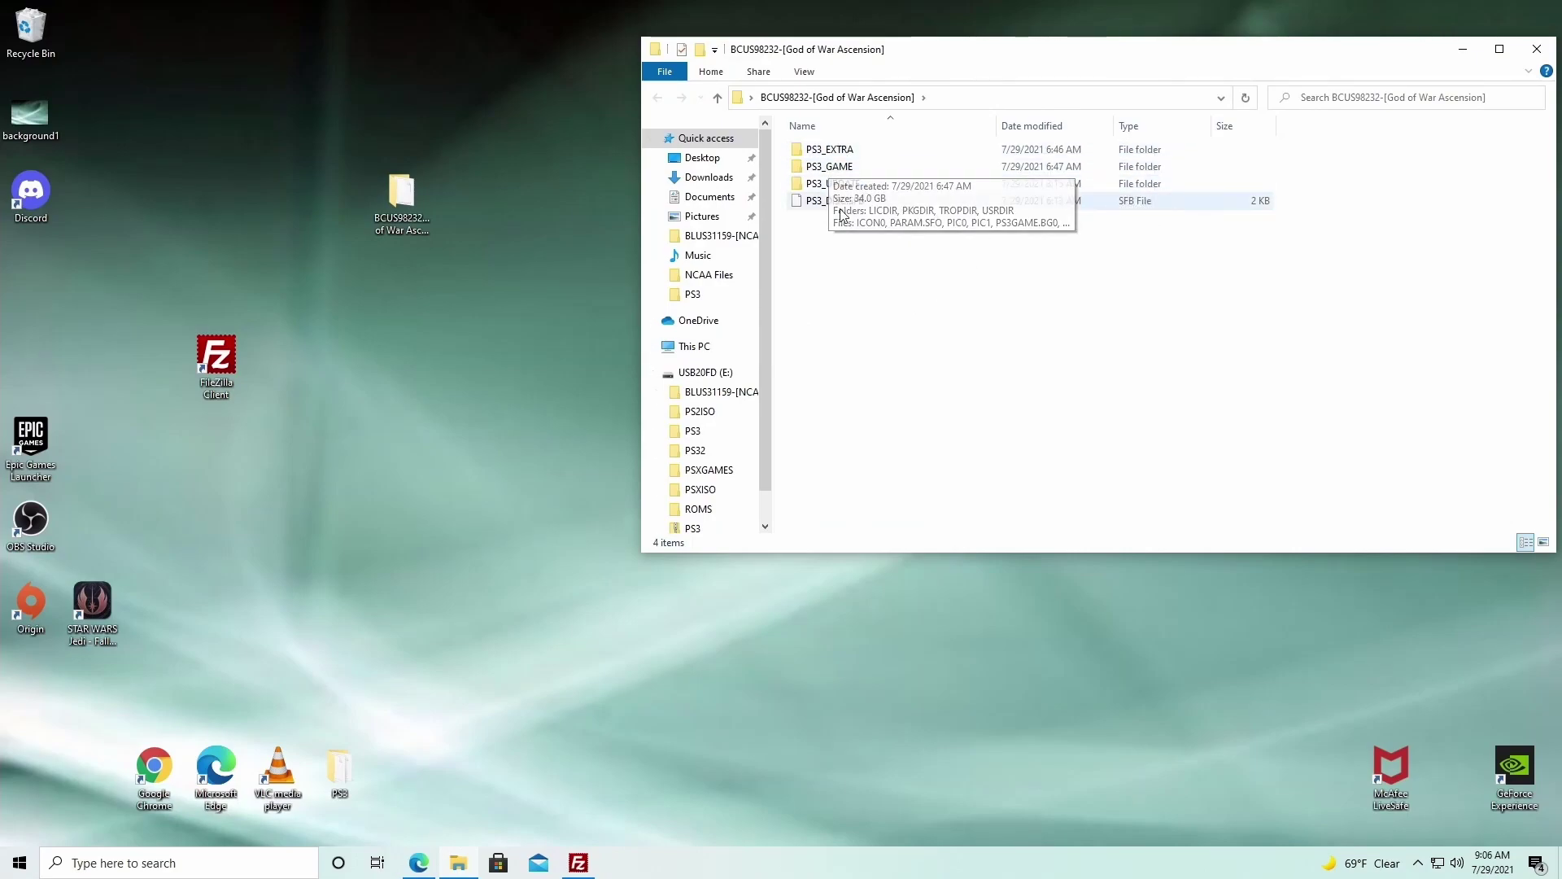
double_click(857, 185)
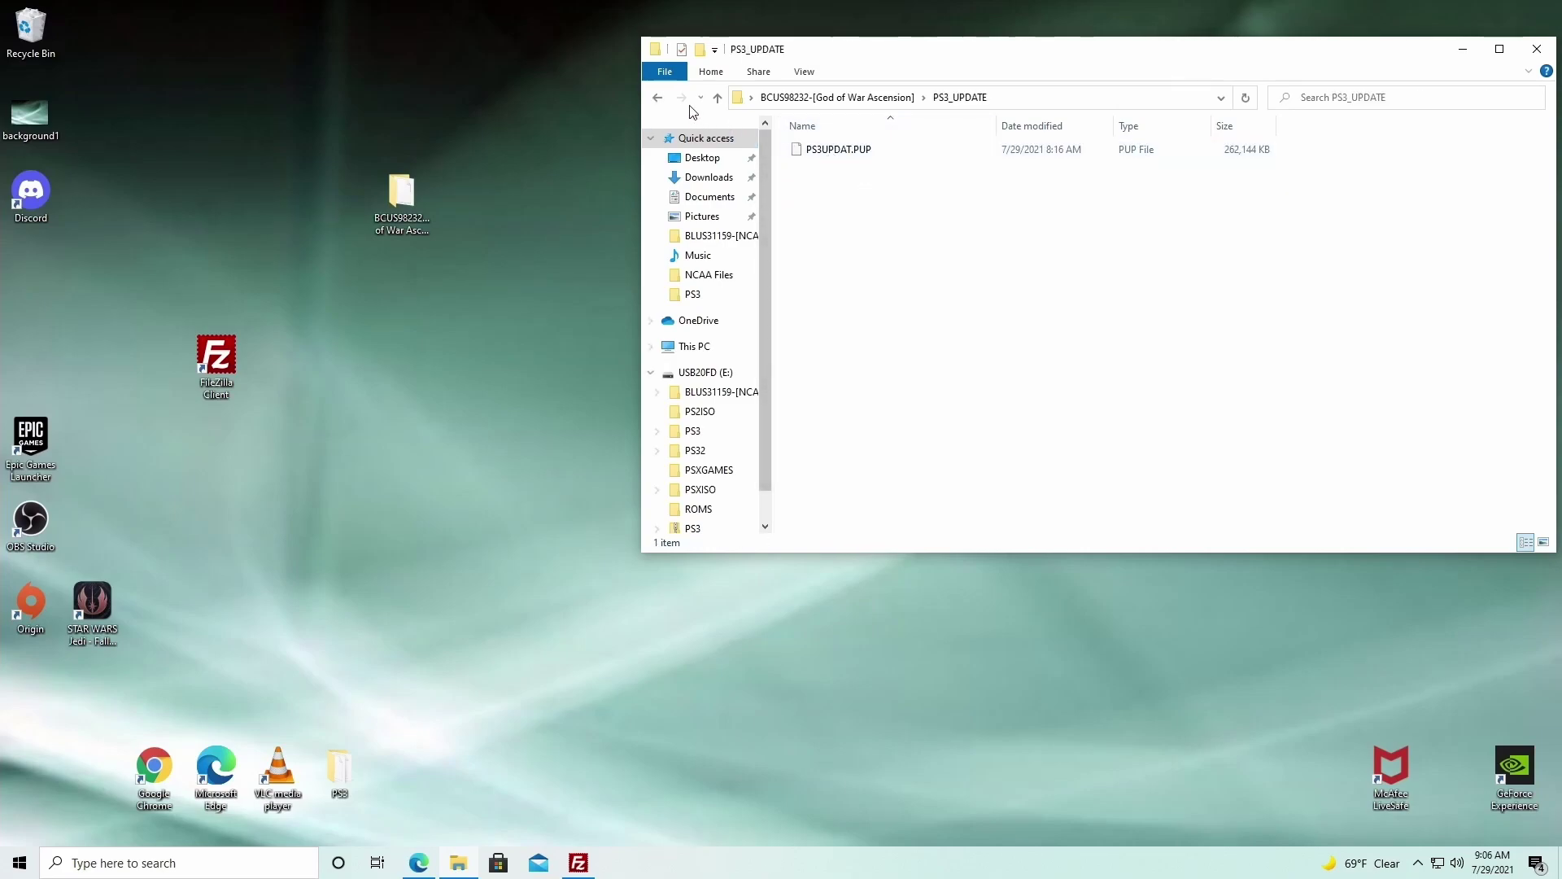
left_click(657, 97)
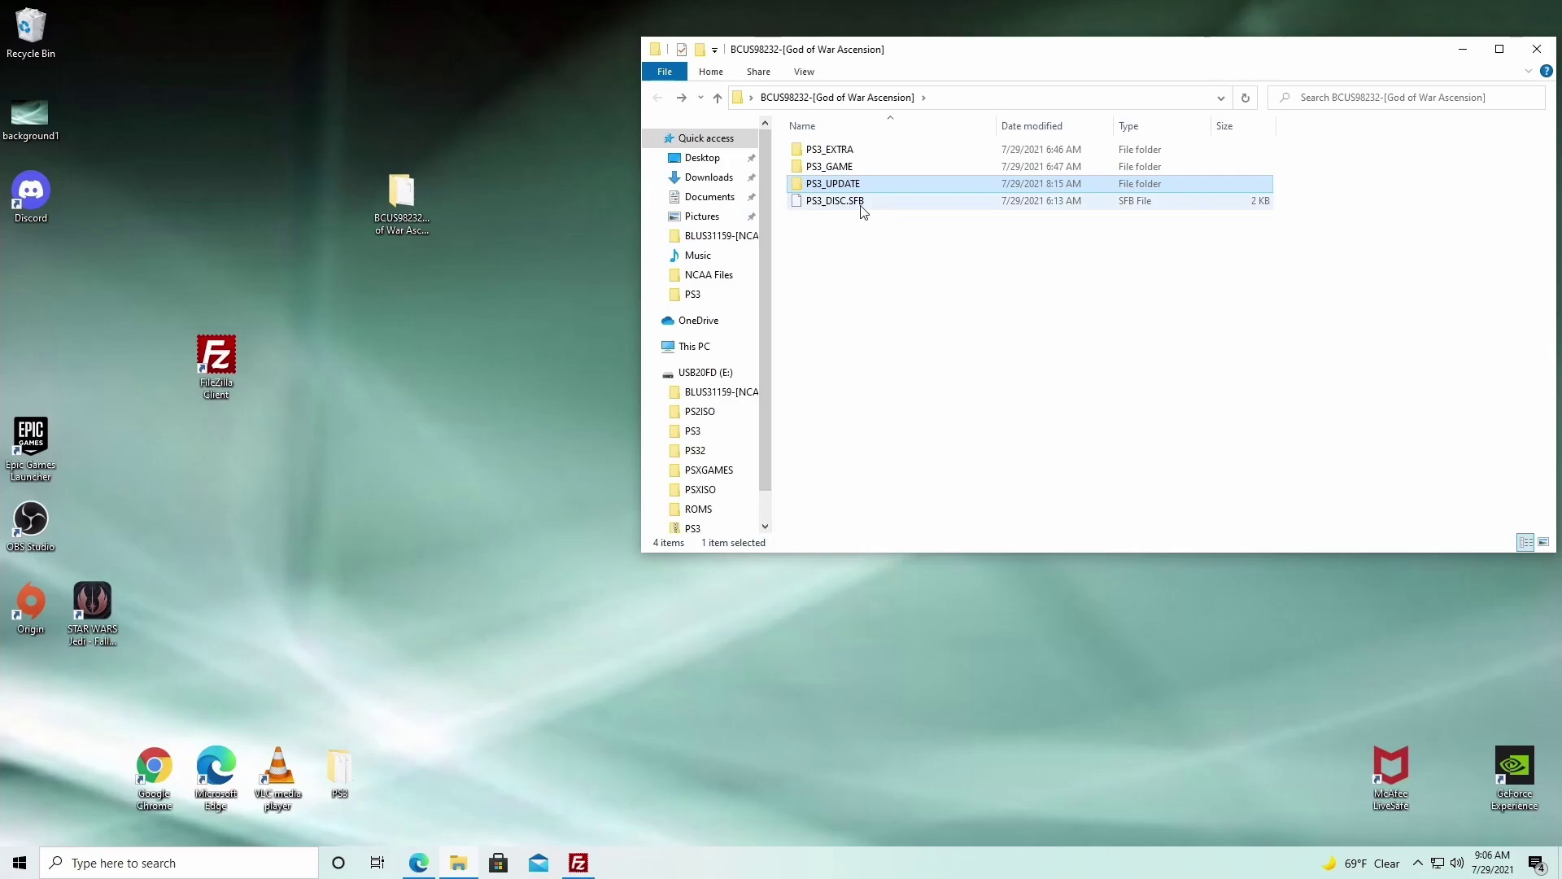
double_click(872, 165)
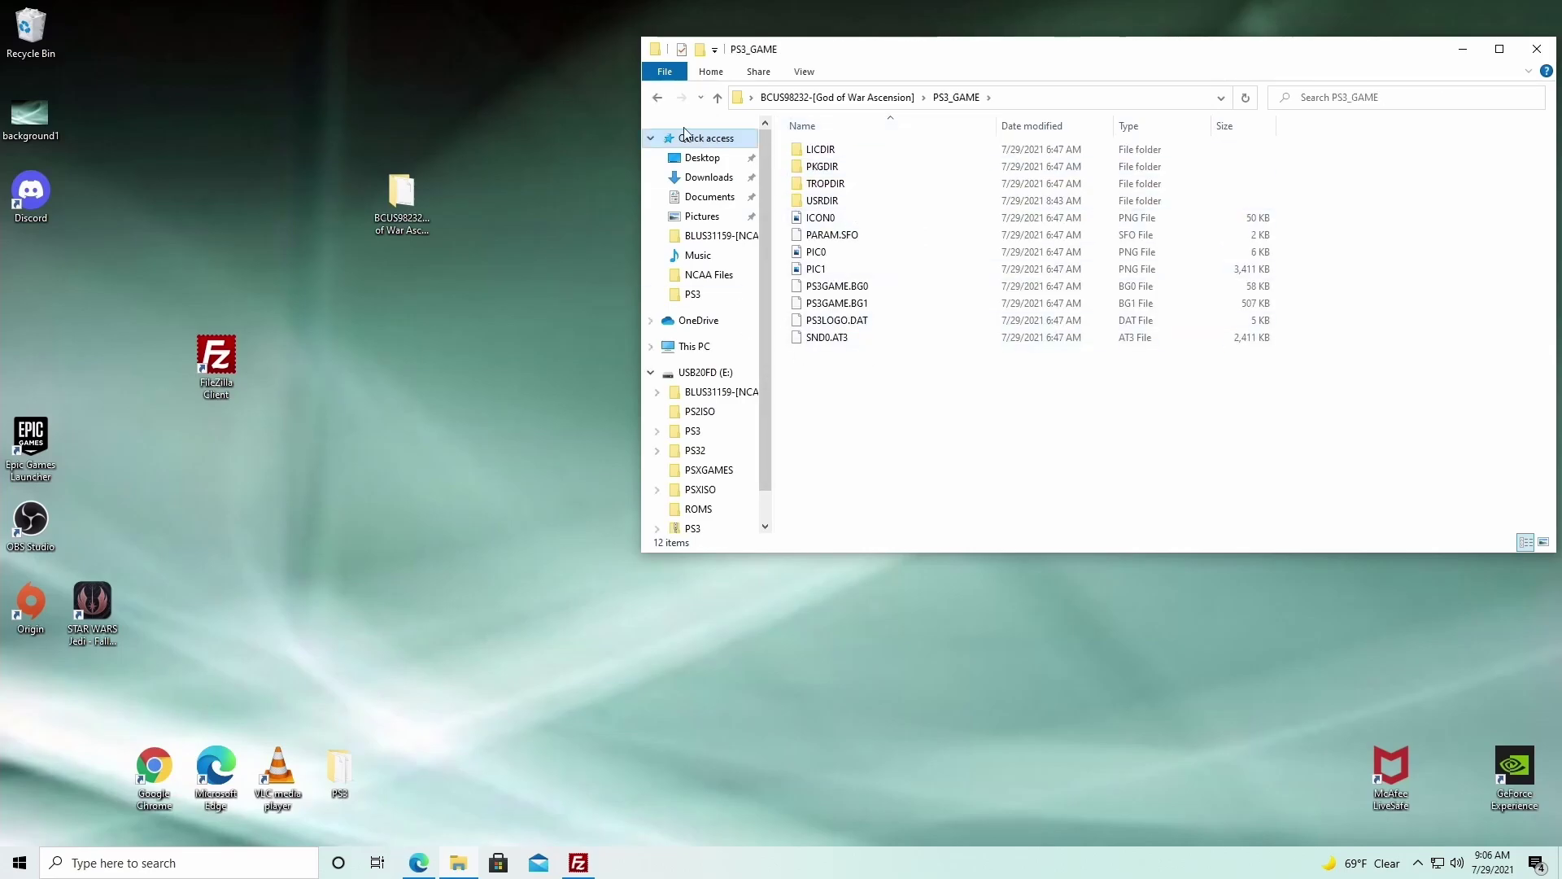
left_click(657, 96)
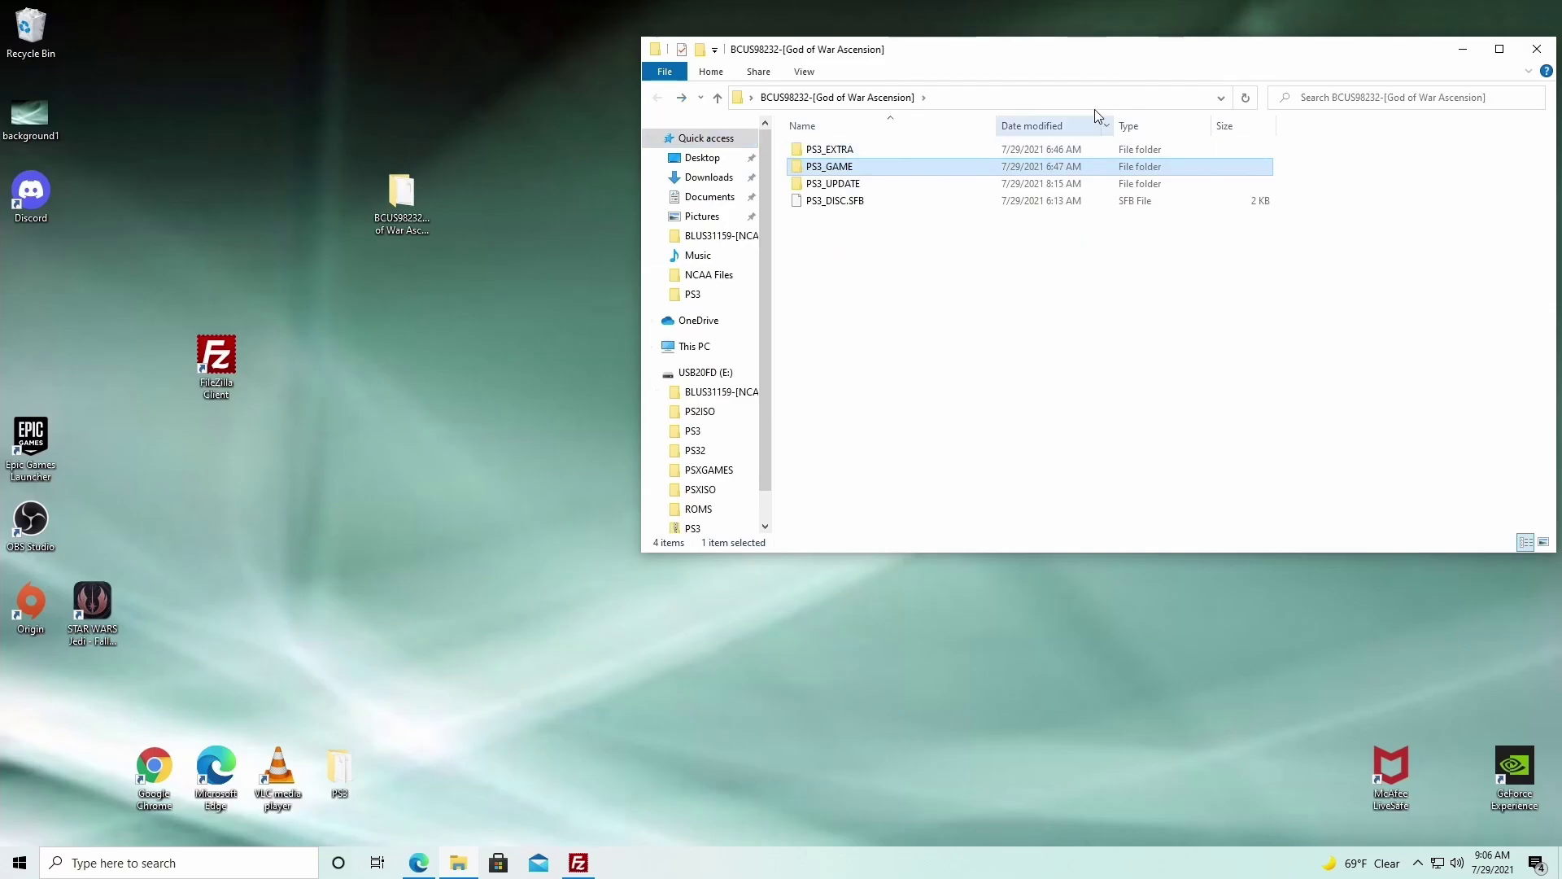
left_click(1536, 49)
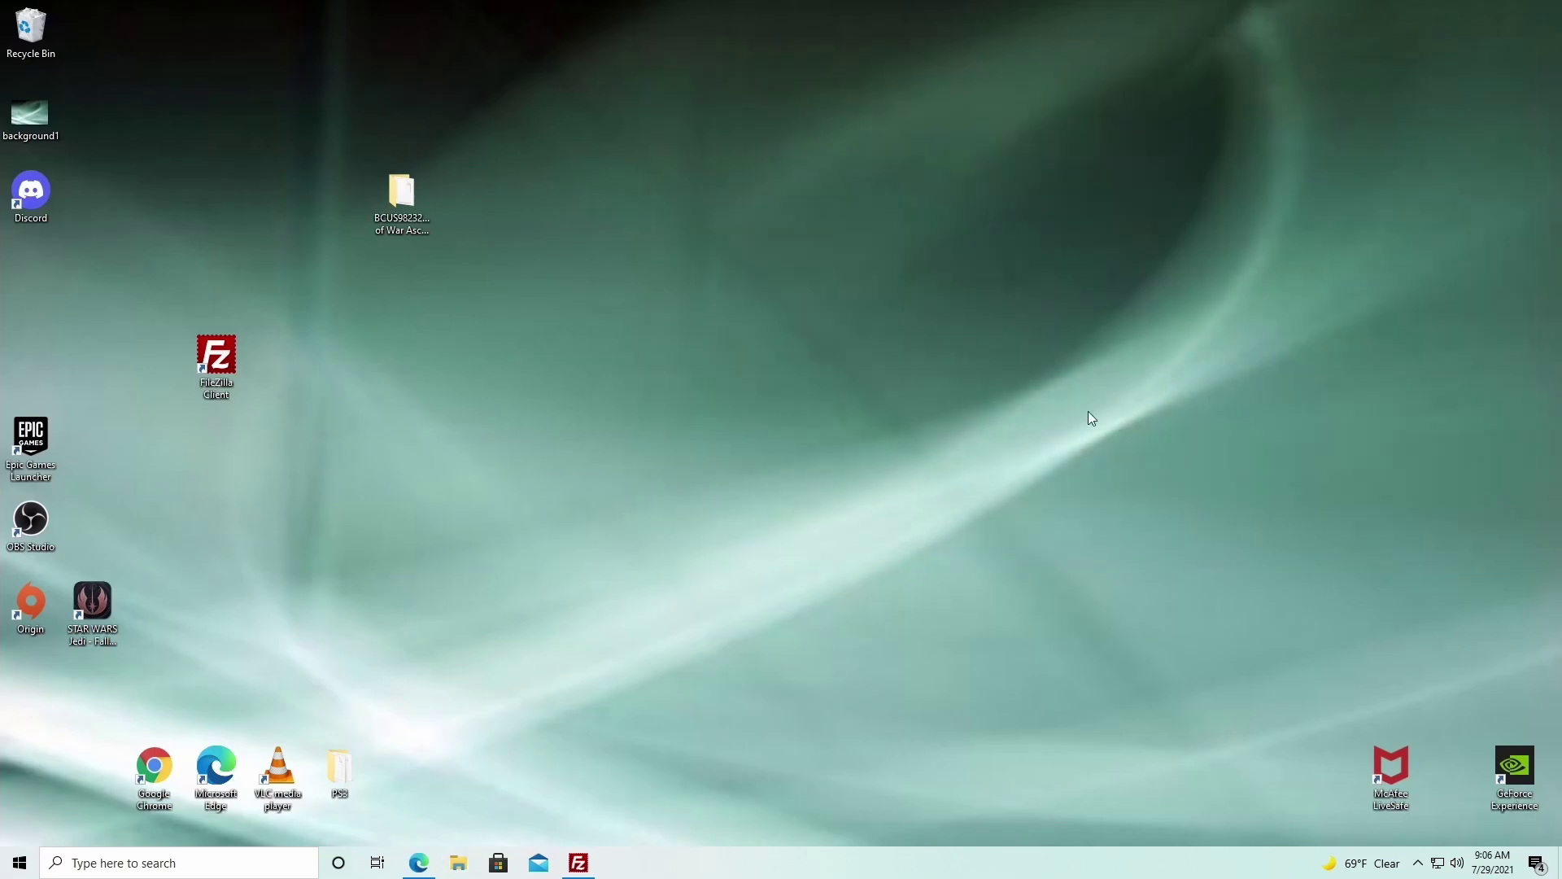
right_click(397, 329)
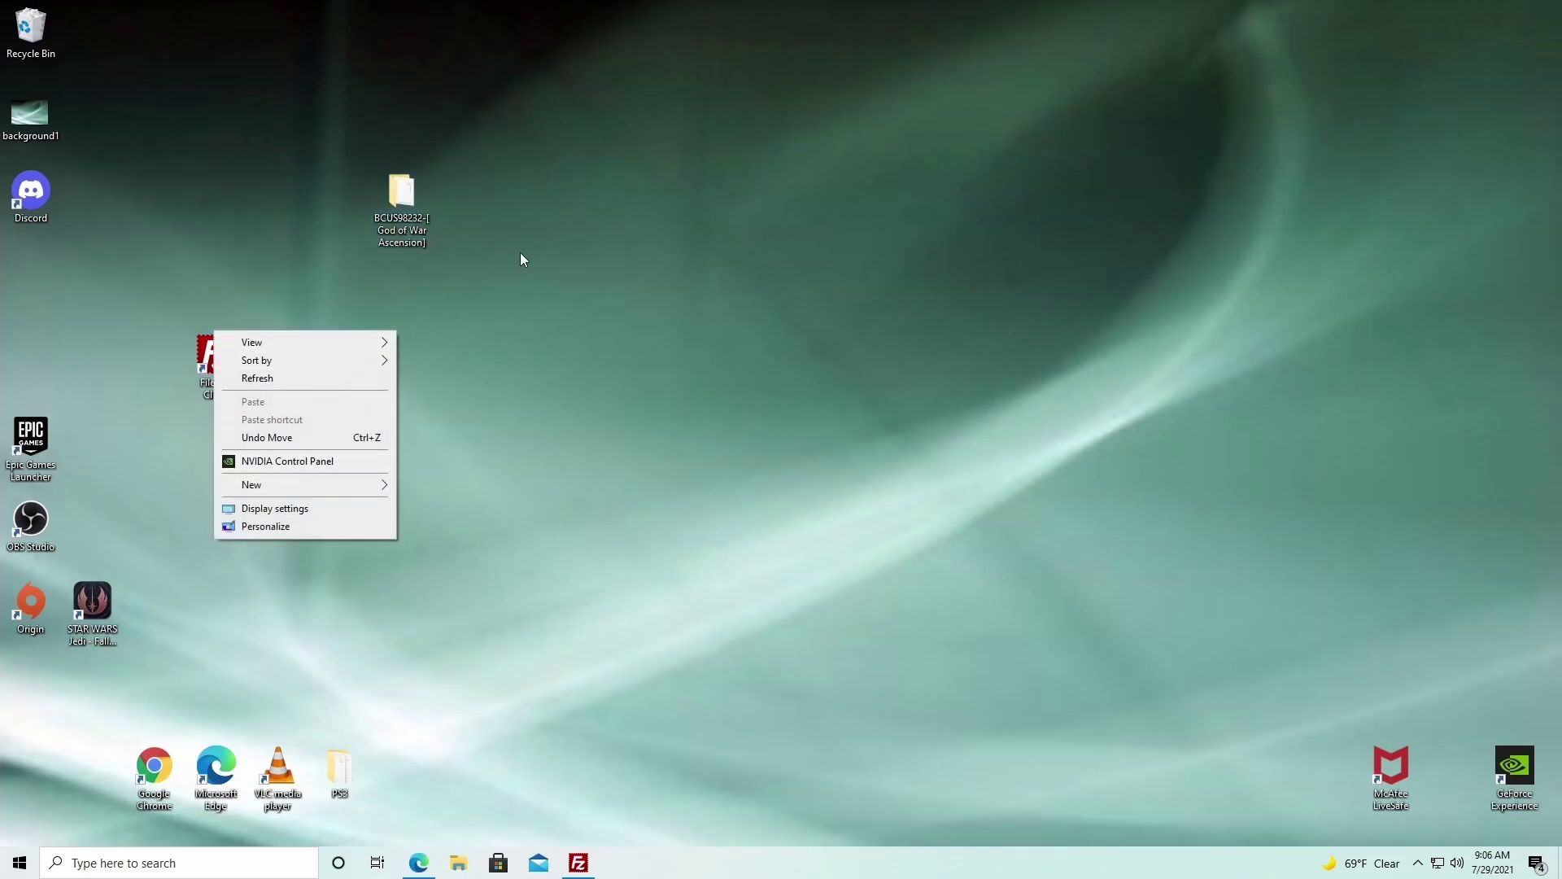
left_click(518, 220)
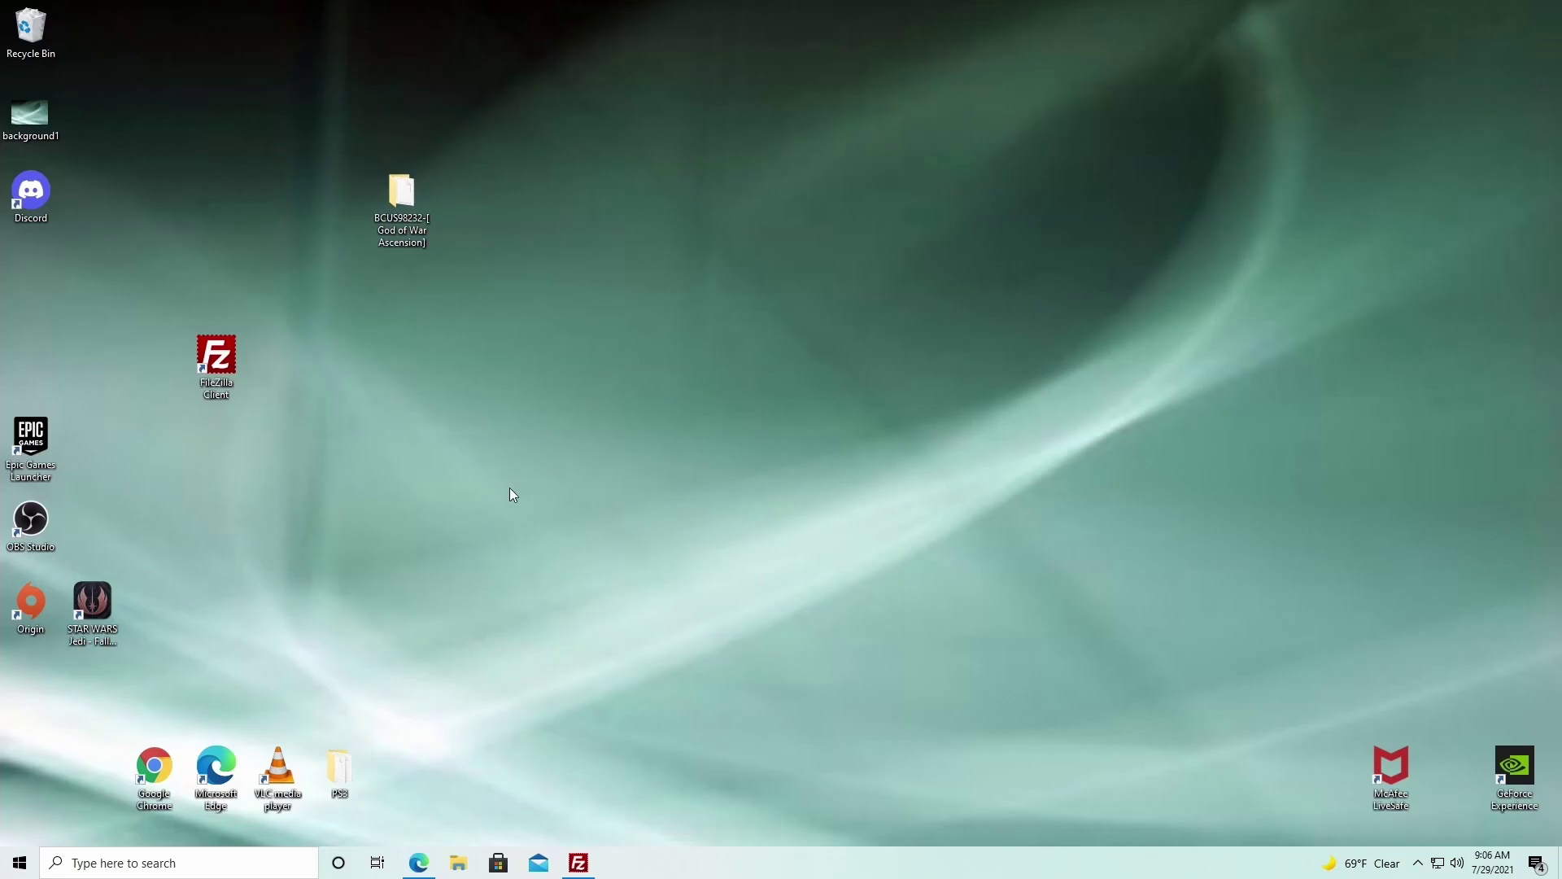
Step: Open the desktop PS3 folder, launch the rpcs3 application from it and bring the RPCS3 window to the front
double_click(332, 773)
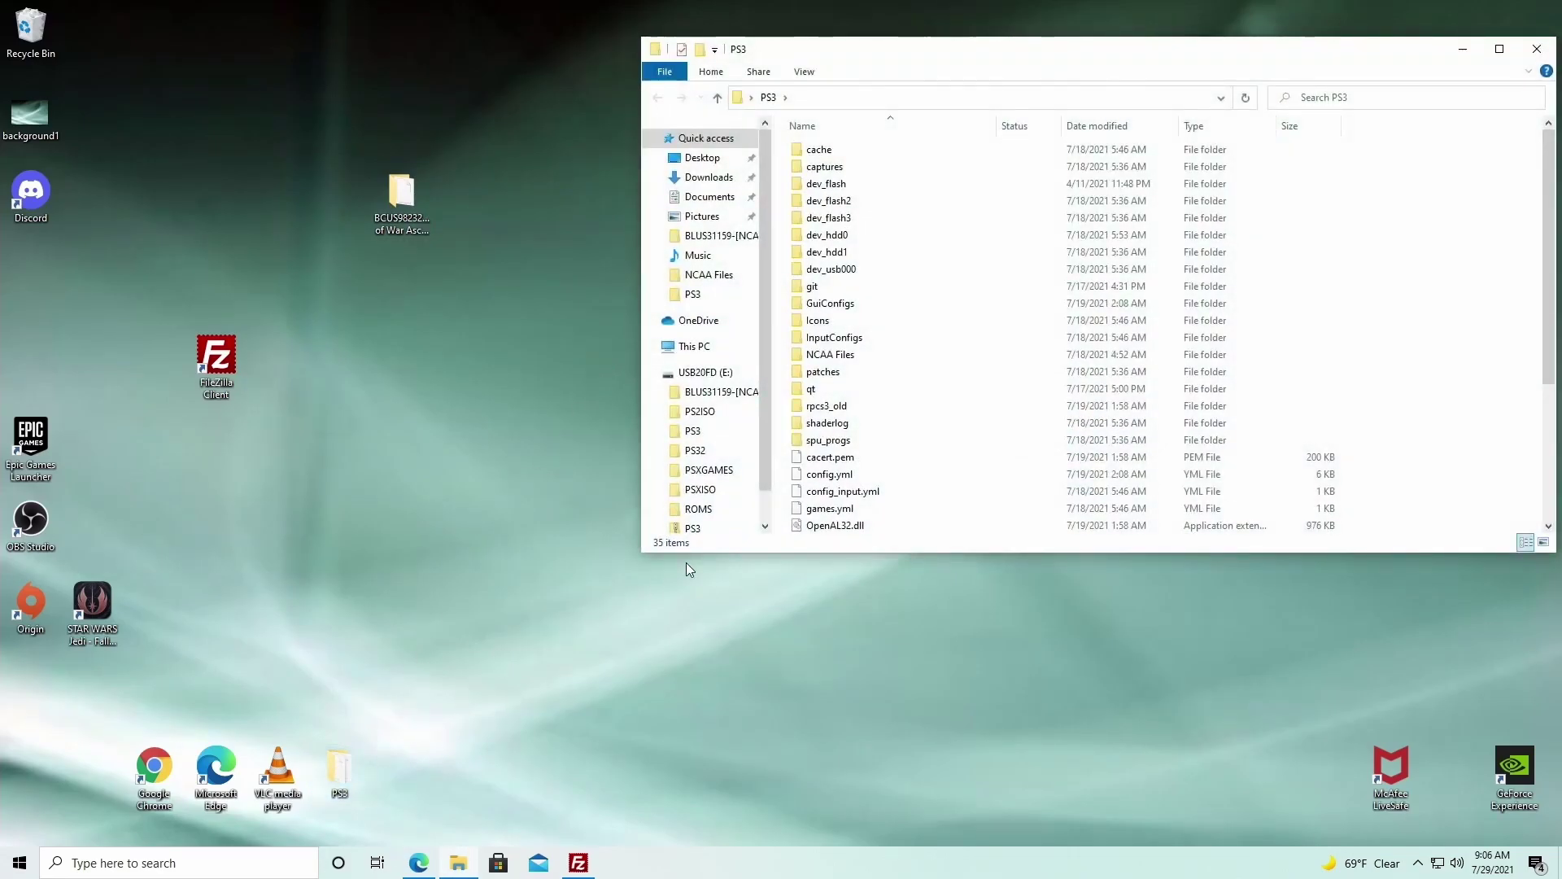
scroll(853, 430, "down", 4)
double_click(867, 459)
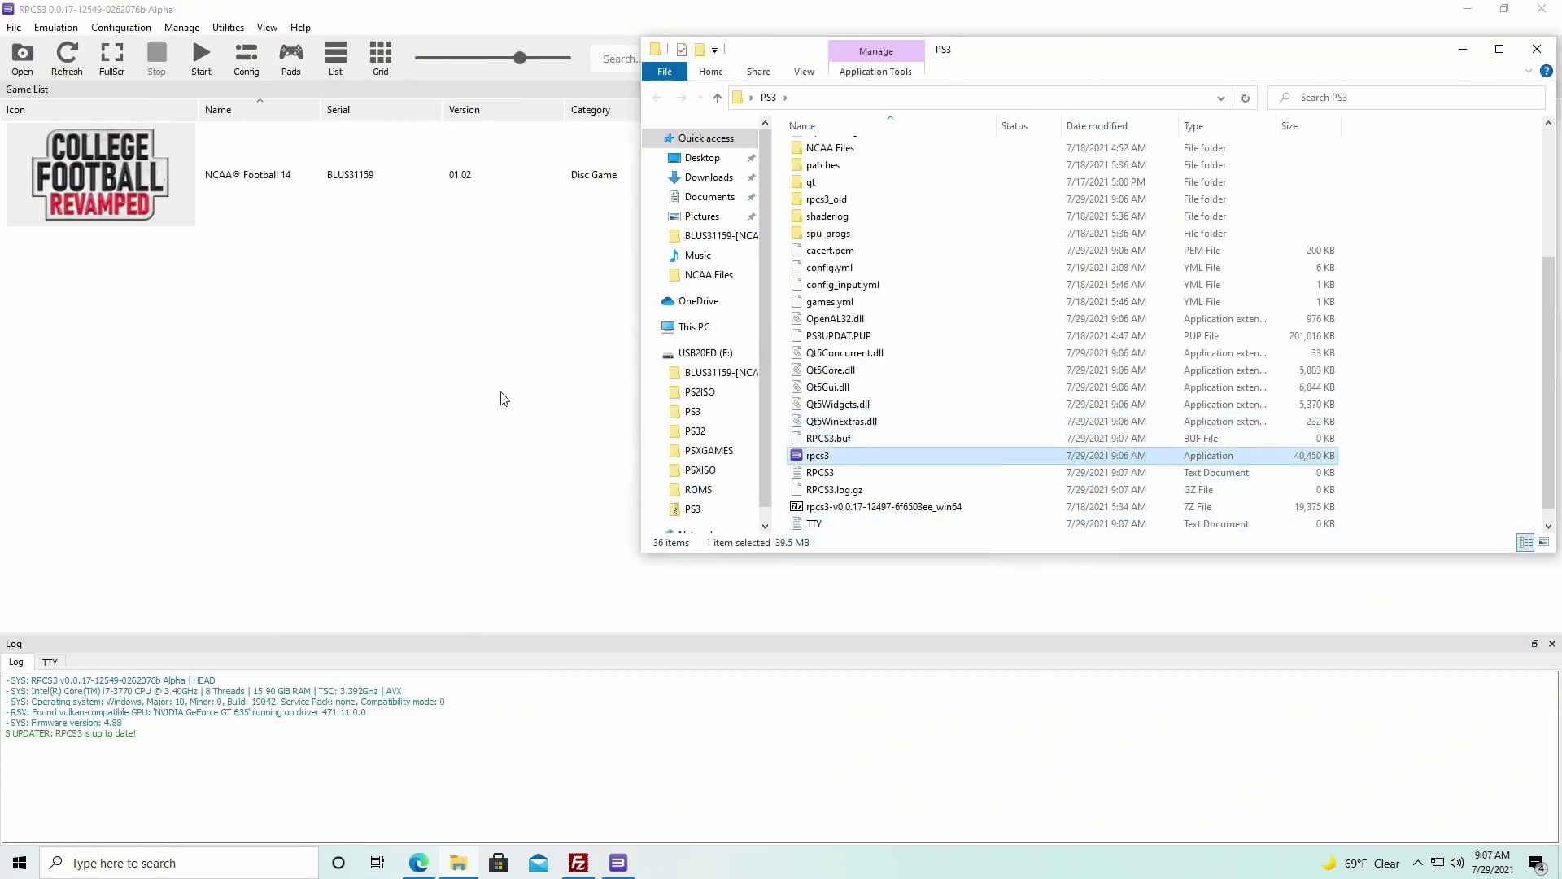
left_click(1350, 28)
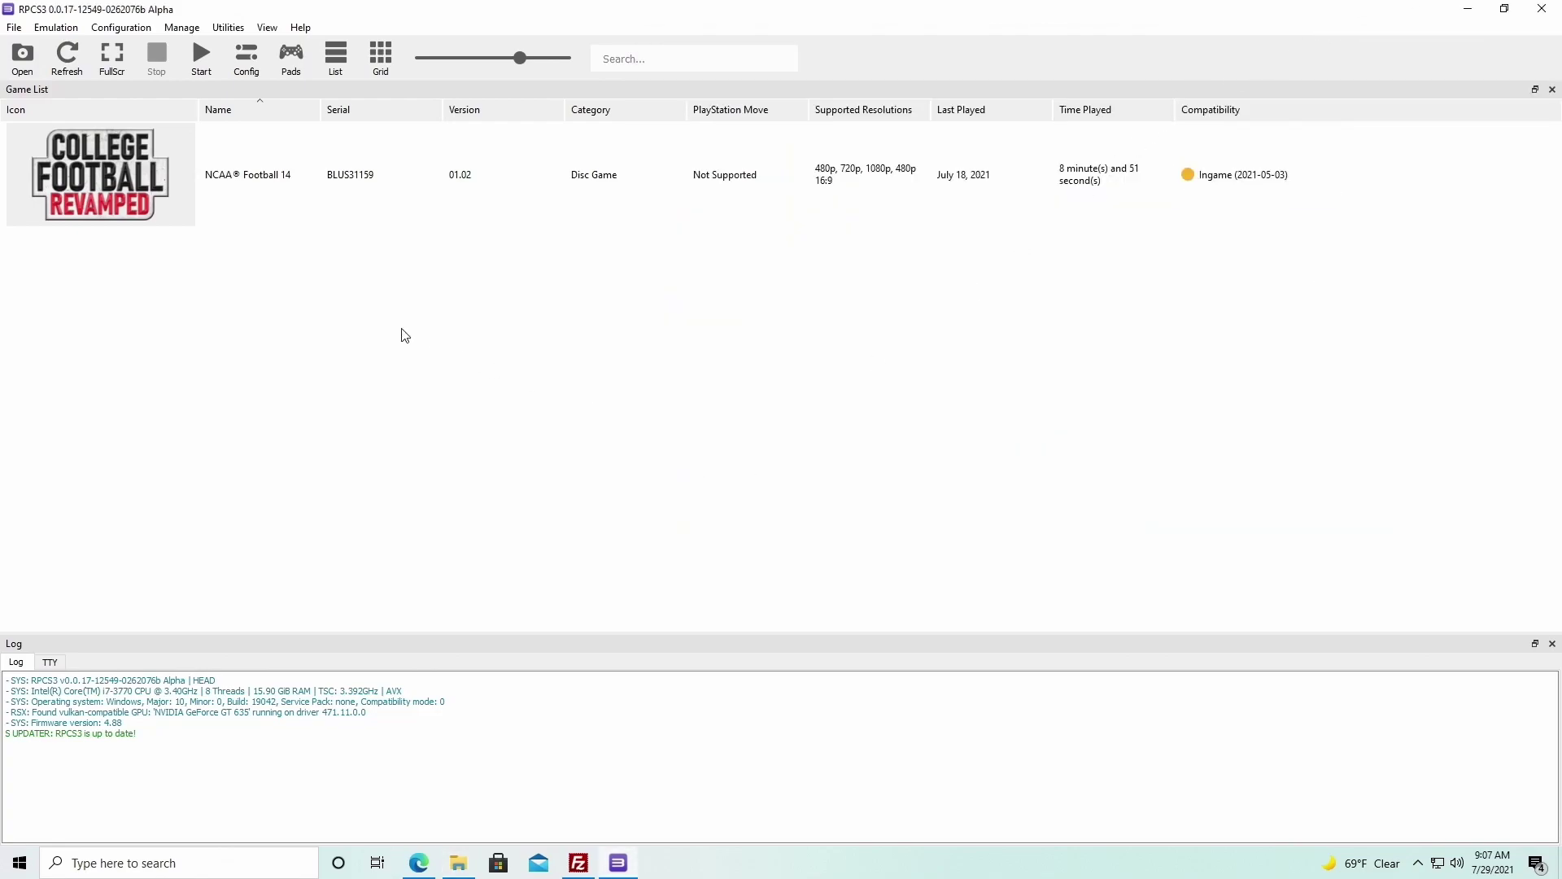
left_click(14, 27)
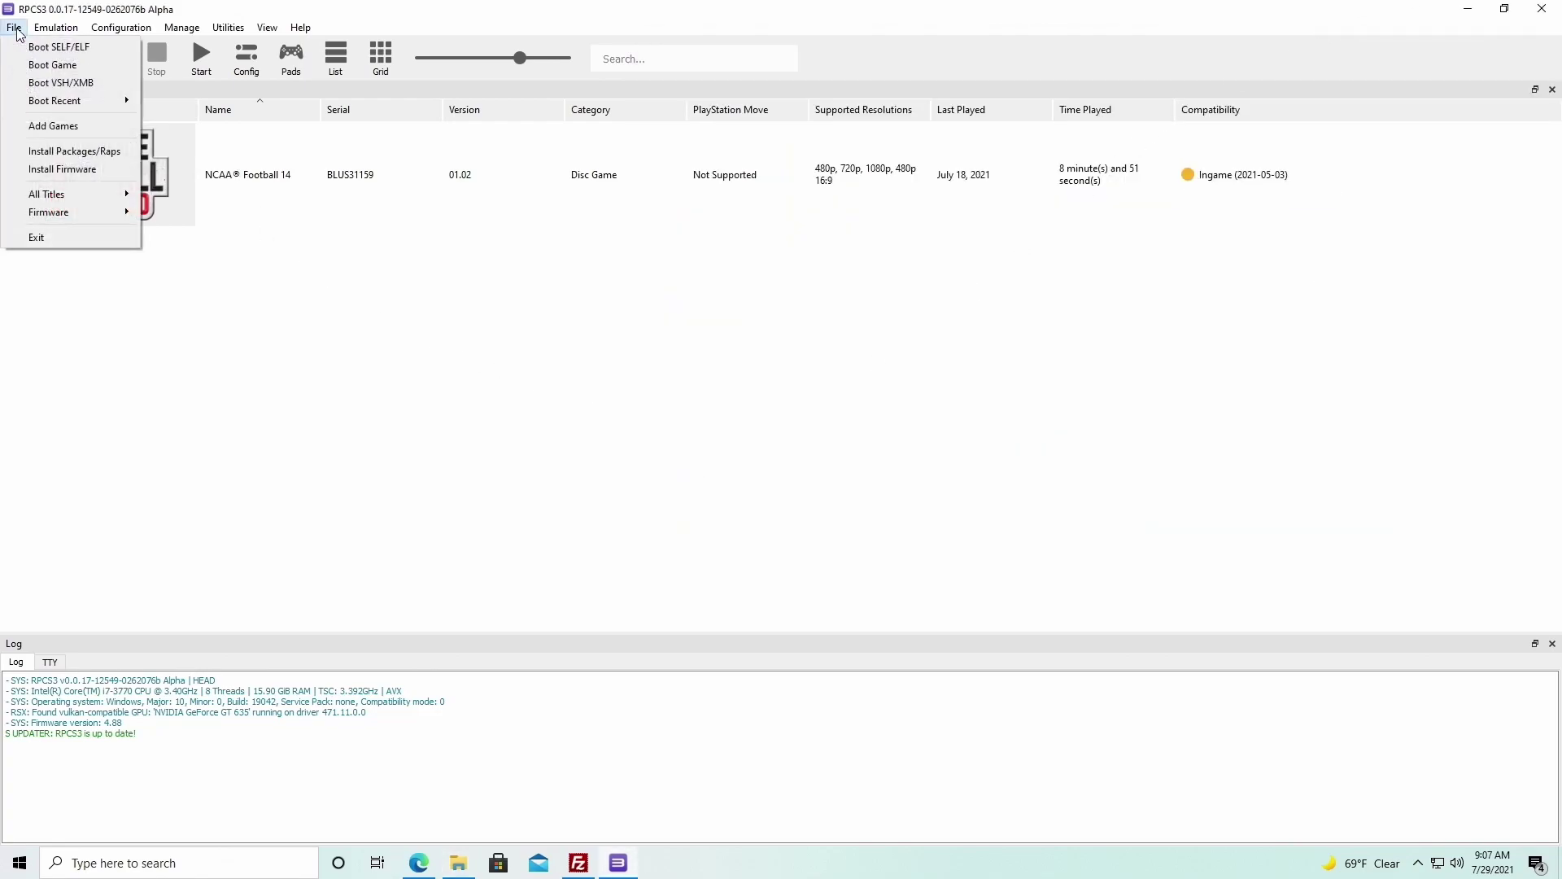
left_click(49, 125)
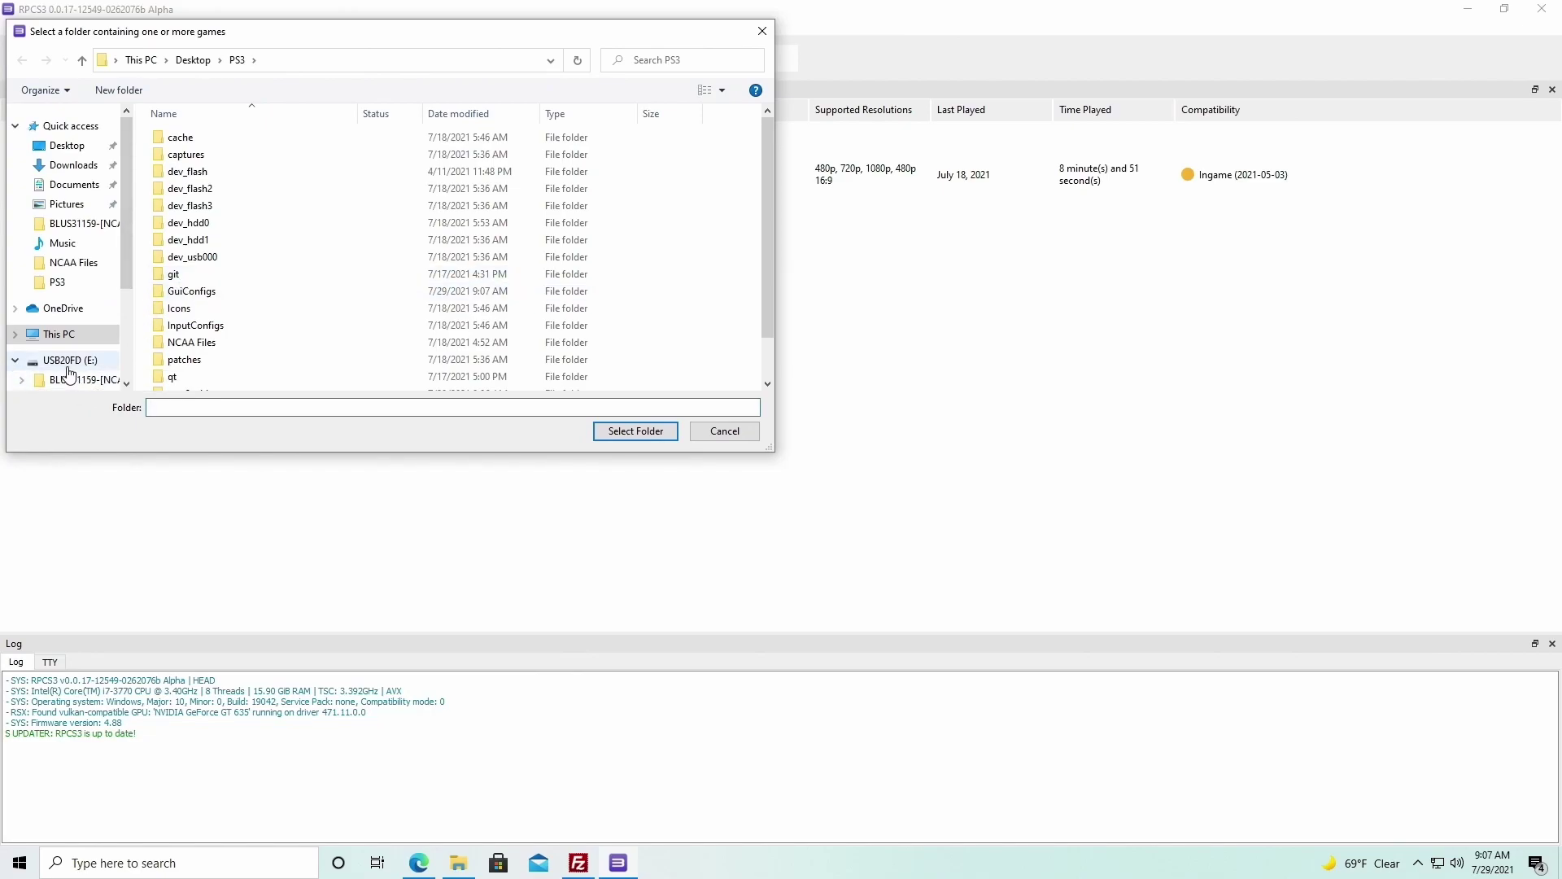
left_click(91, 146)
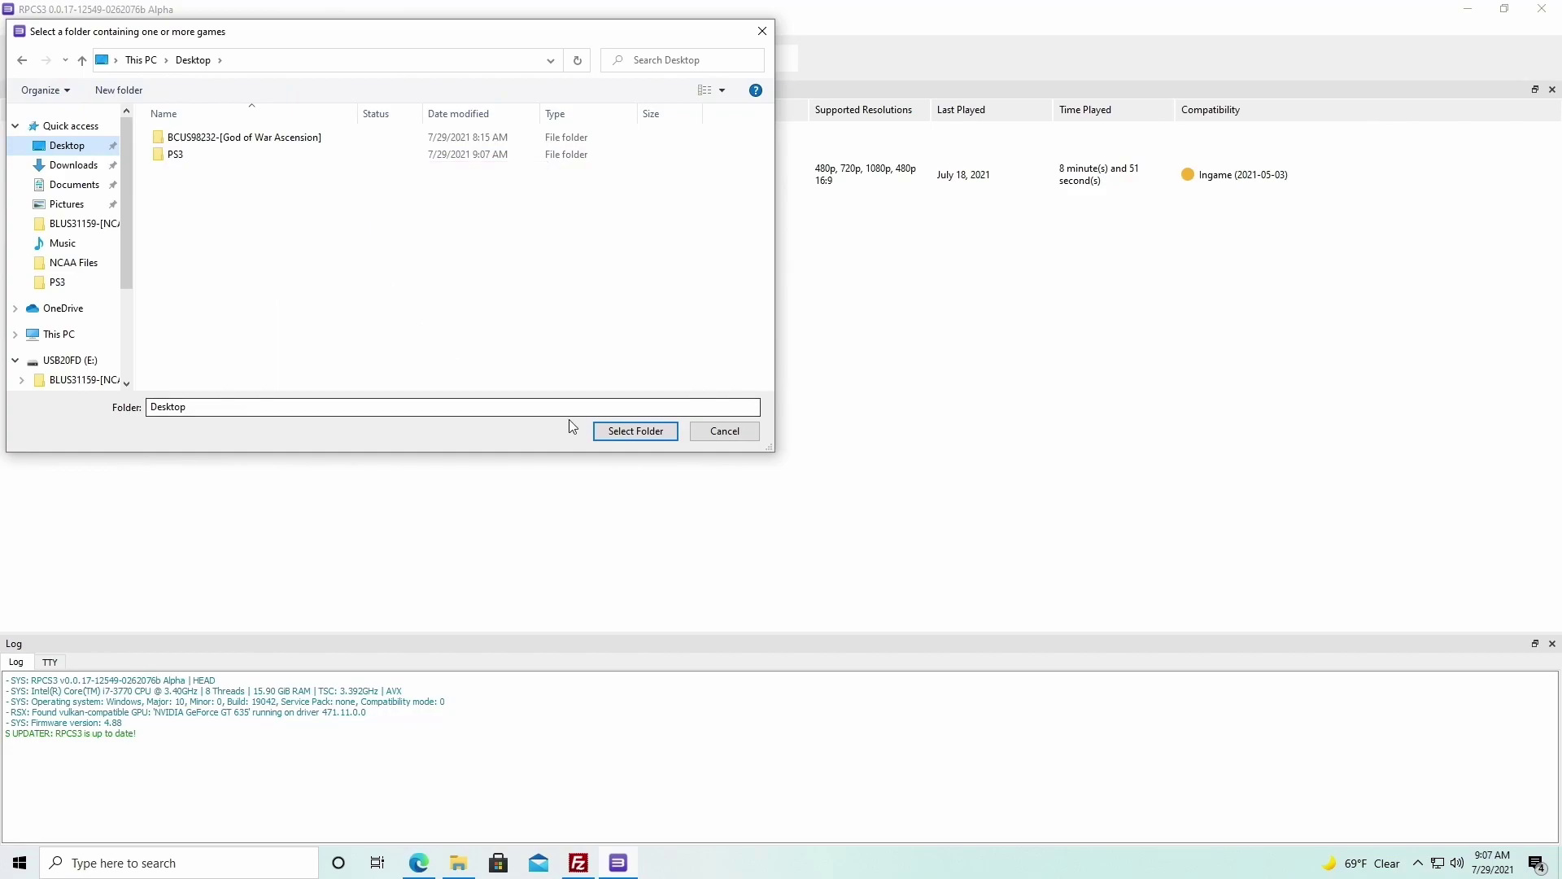
left_click(761, 30)
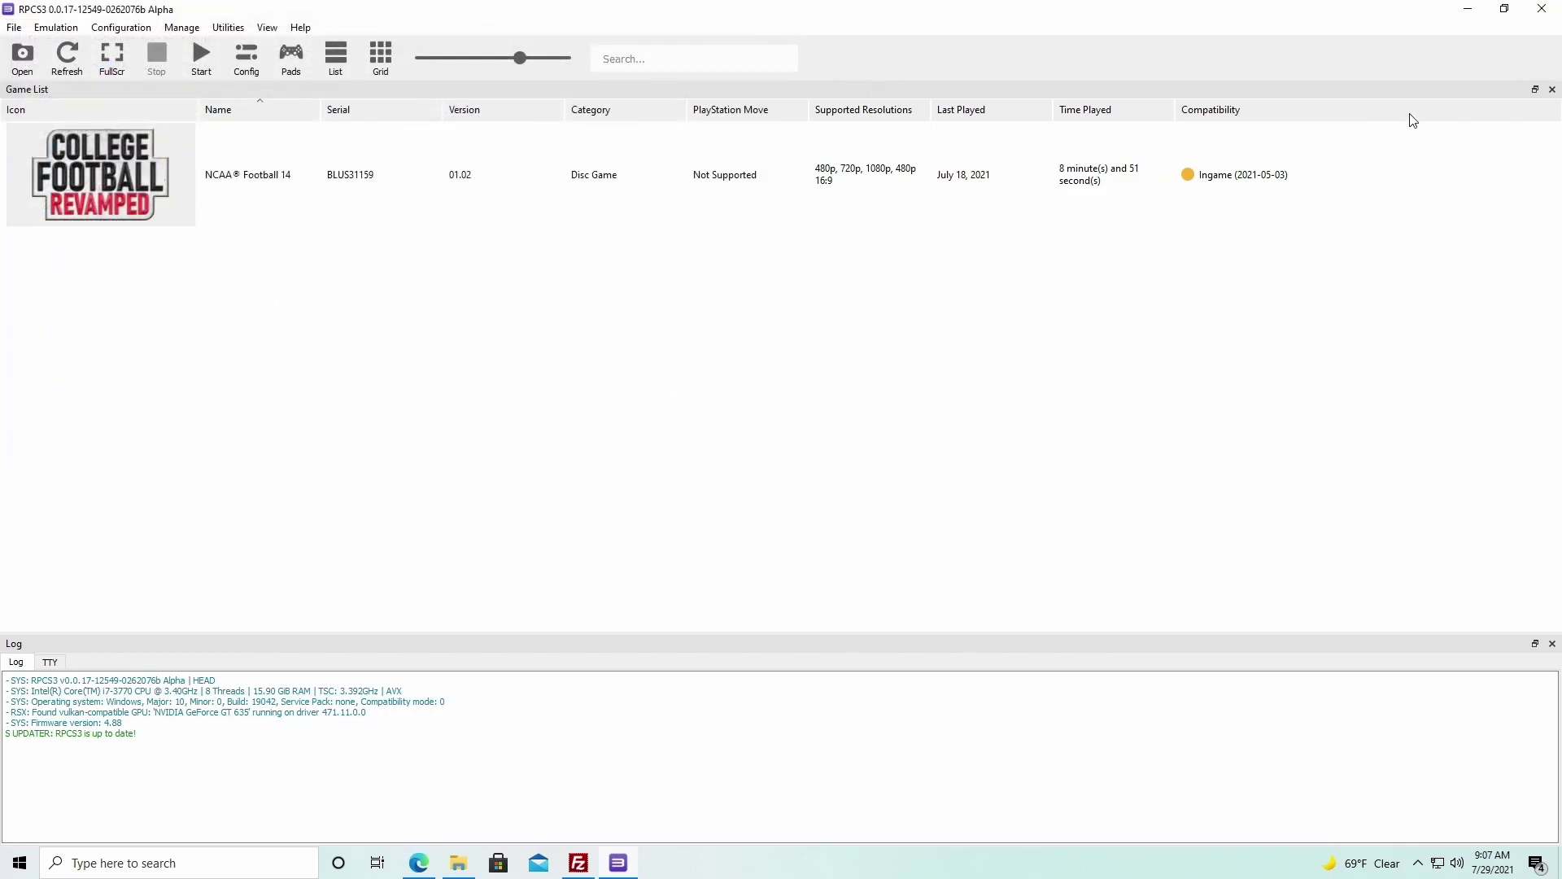
Step: Minimize RPCS3 and paste the copied BCUS98232-[God of War Ascension] folder into the PS3 folder's dev_hdd0\disc subfolder
left_click(1469, 12)
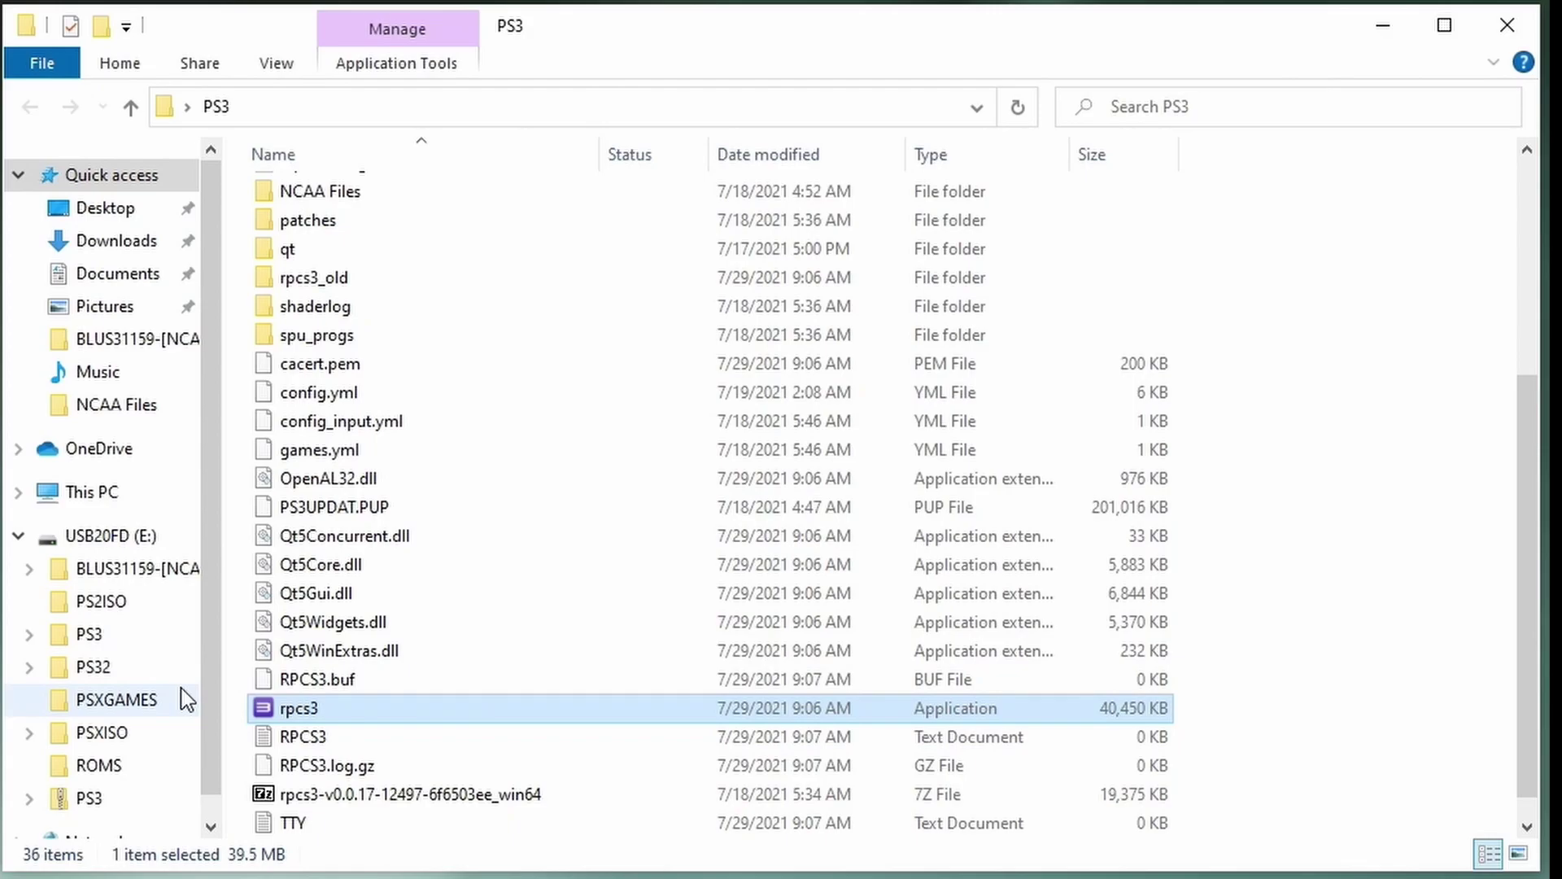
scroll(569, 464, "up", 4)
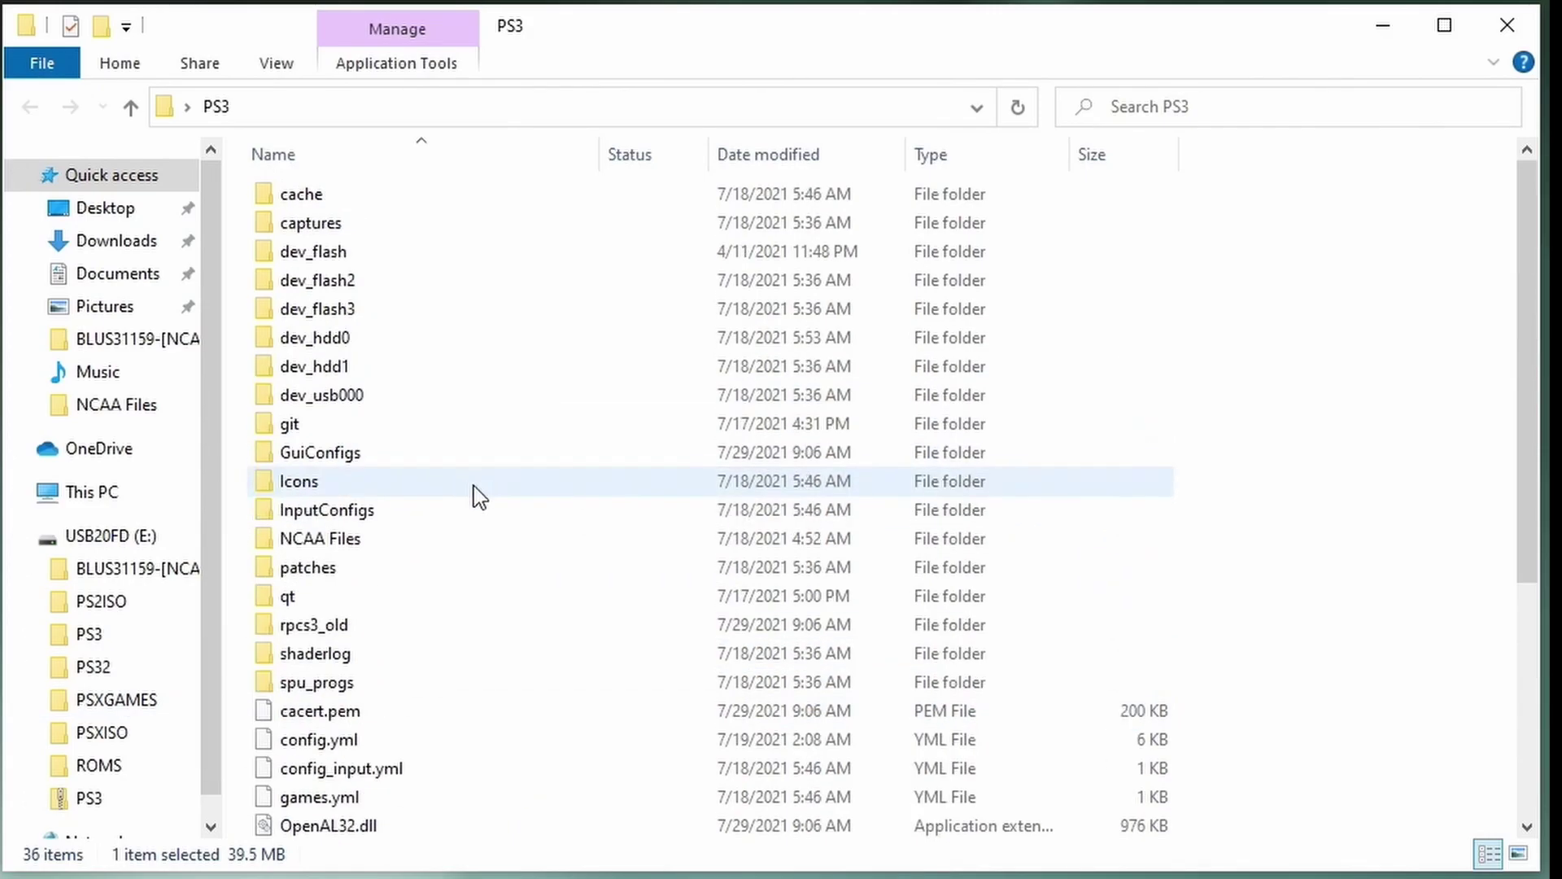
double_click(340, 338)
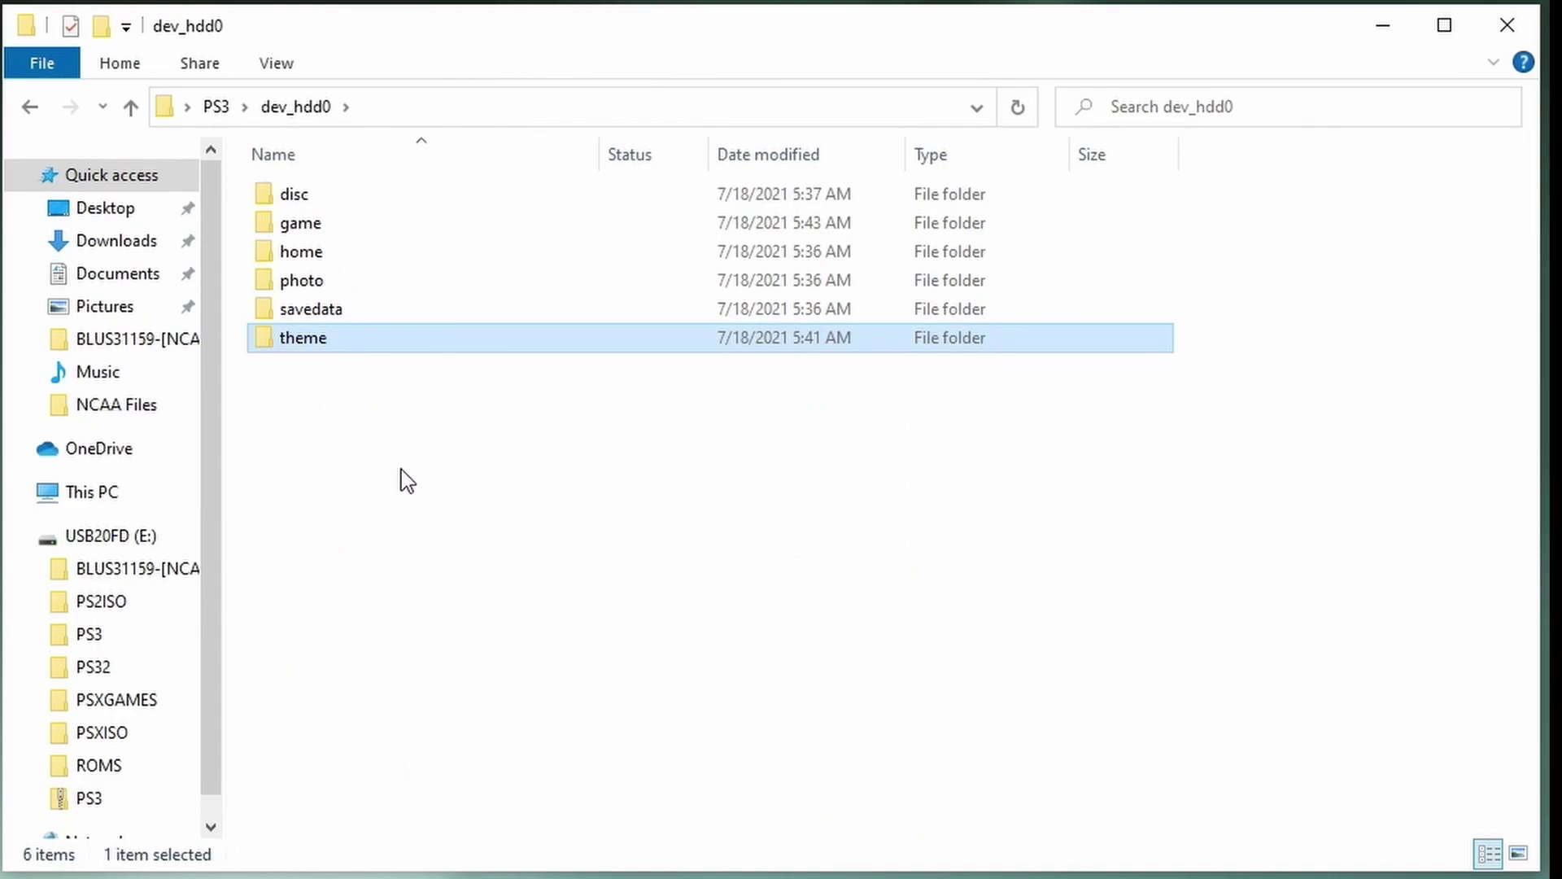
double_click(314, 198)
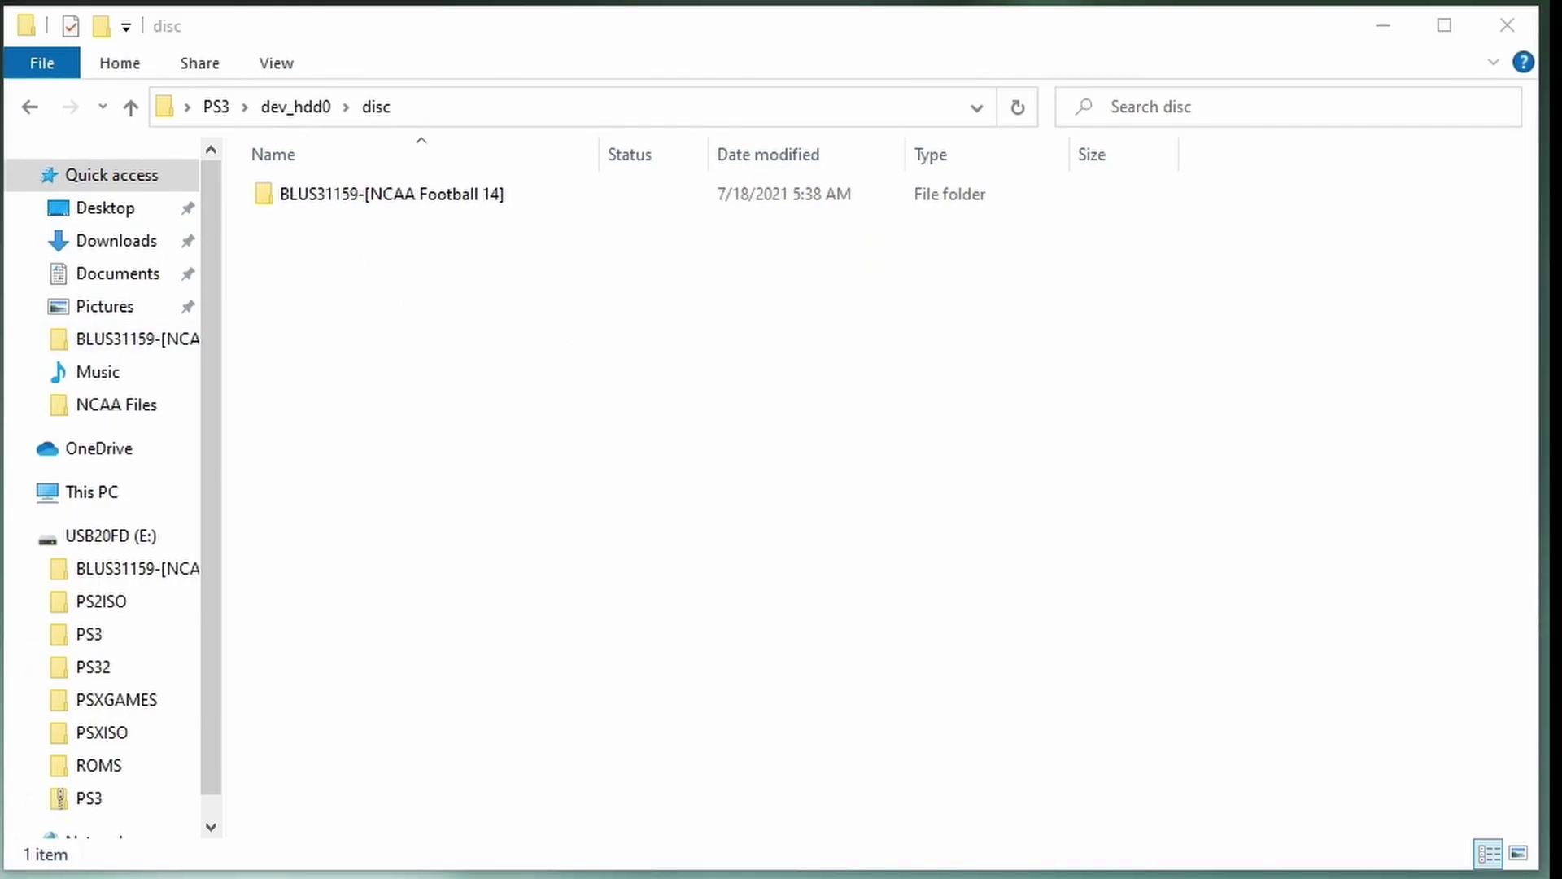
right_click(431, 317)
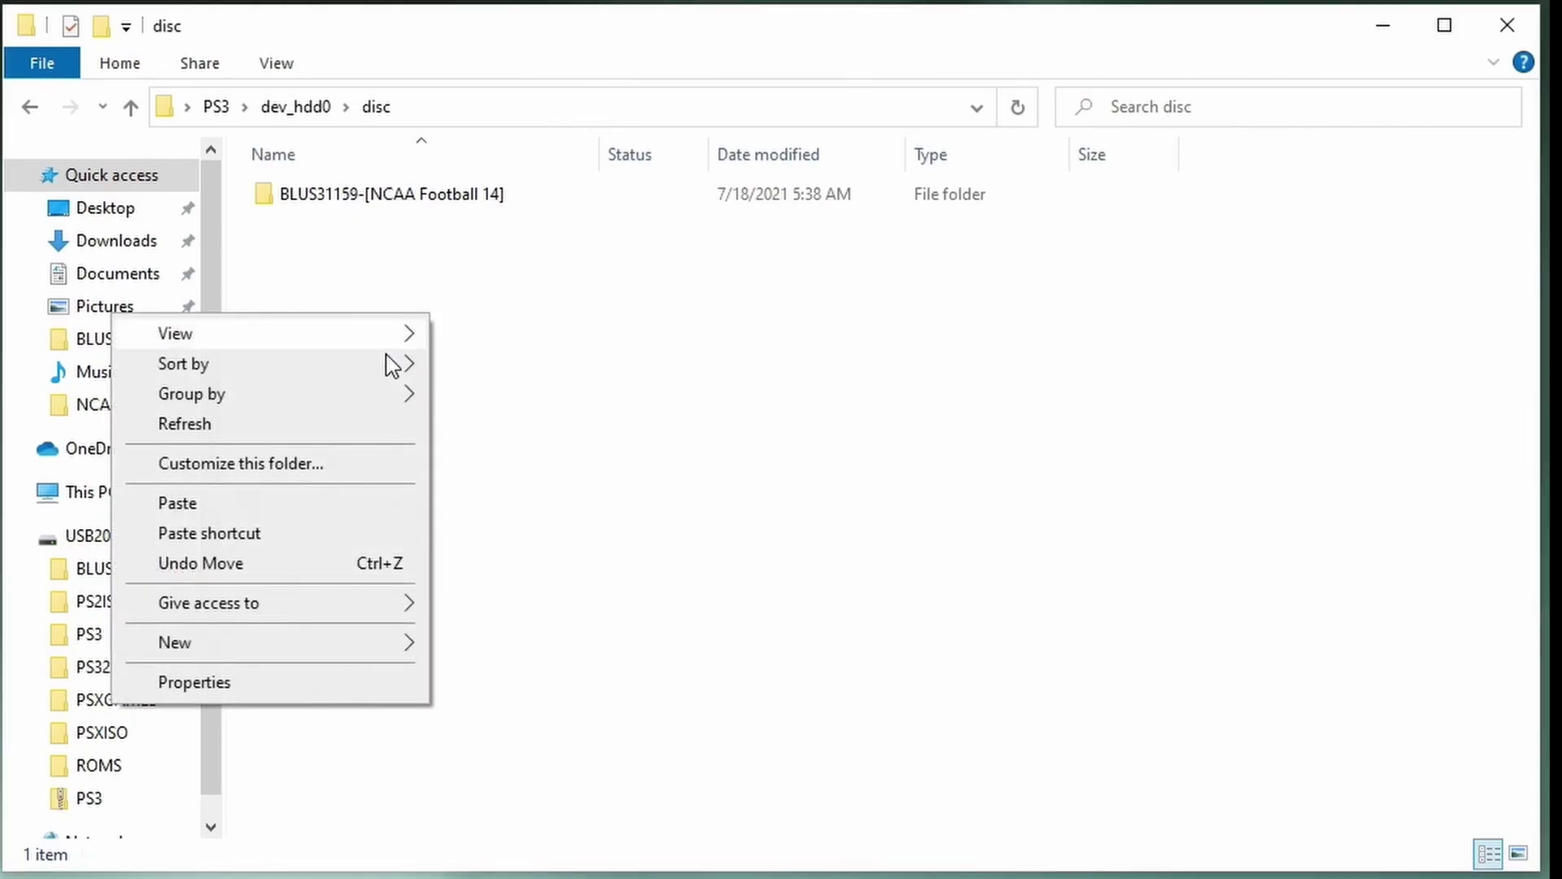
left_click(279, 505)
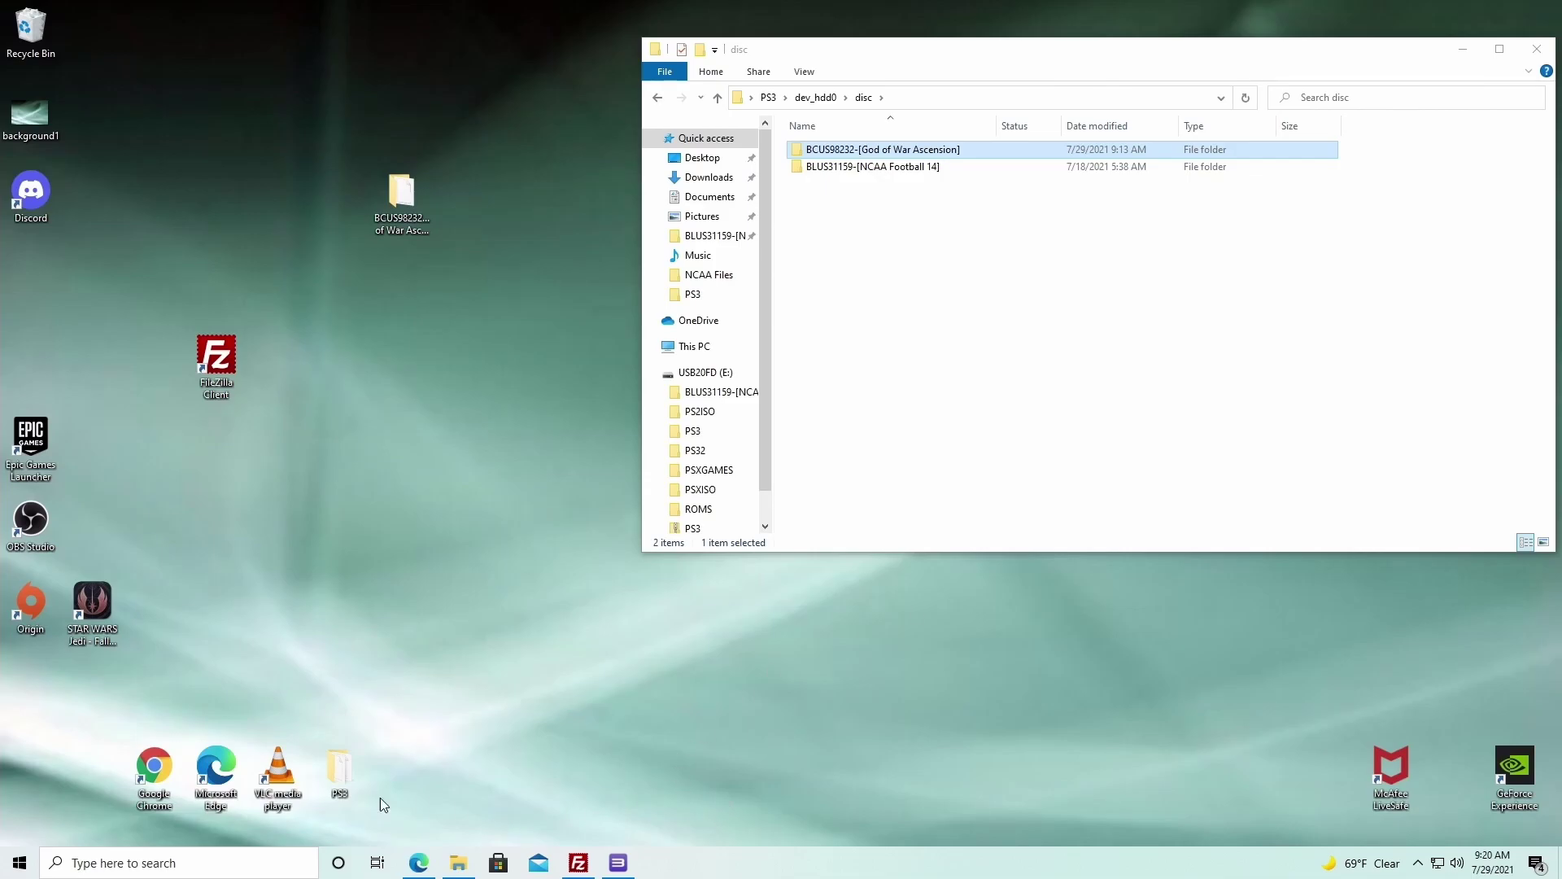
Step: Switch back to RPCS3 and refresh its game list
left_click(620, 862)
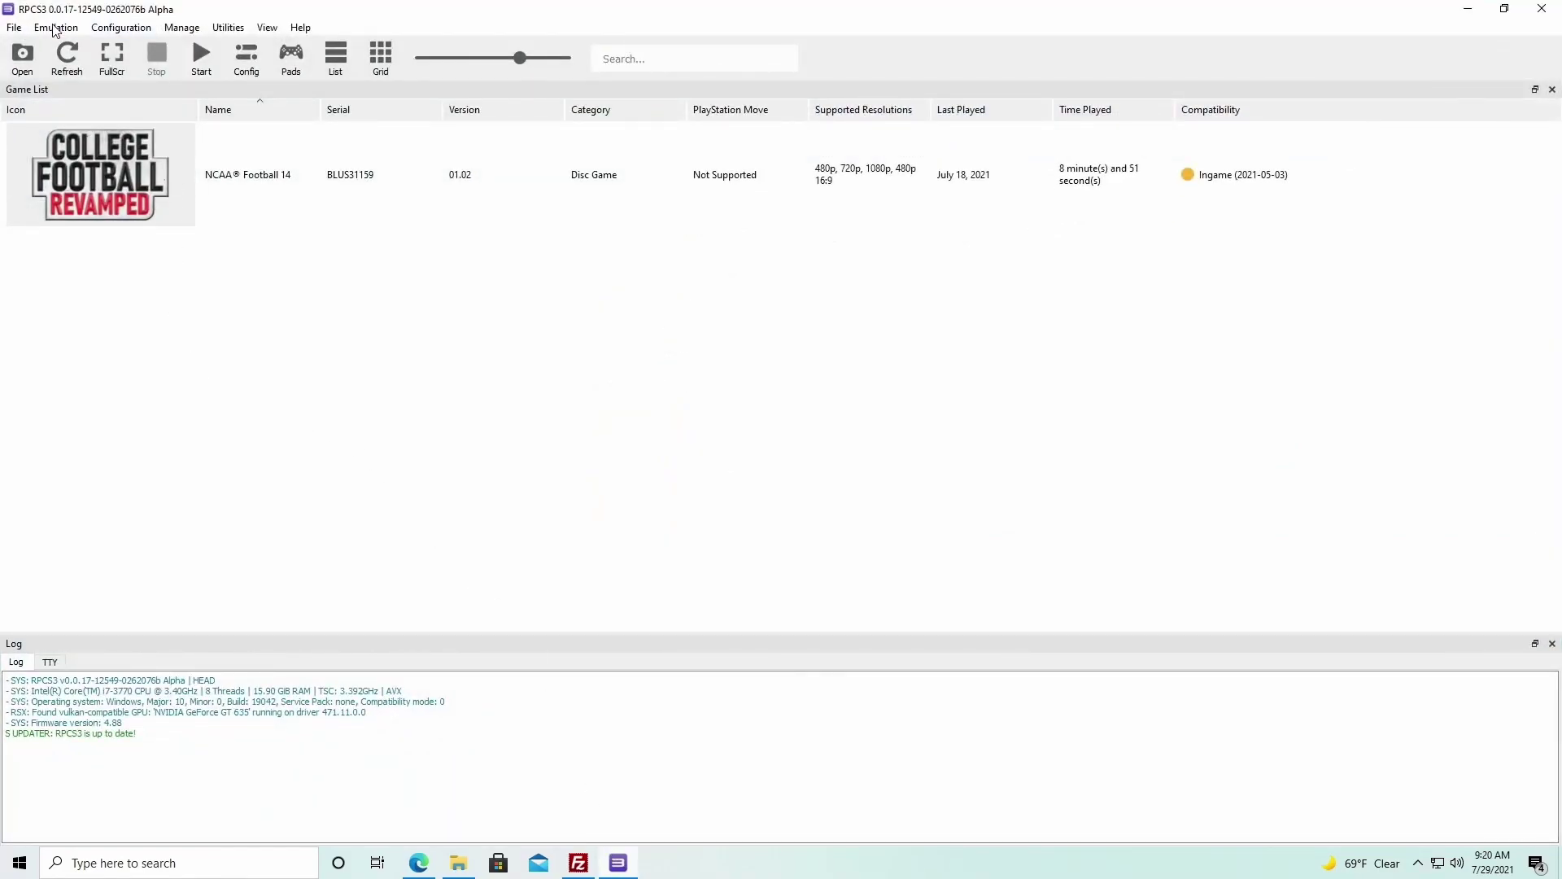
left_click(69, 65)
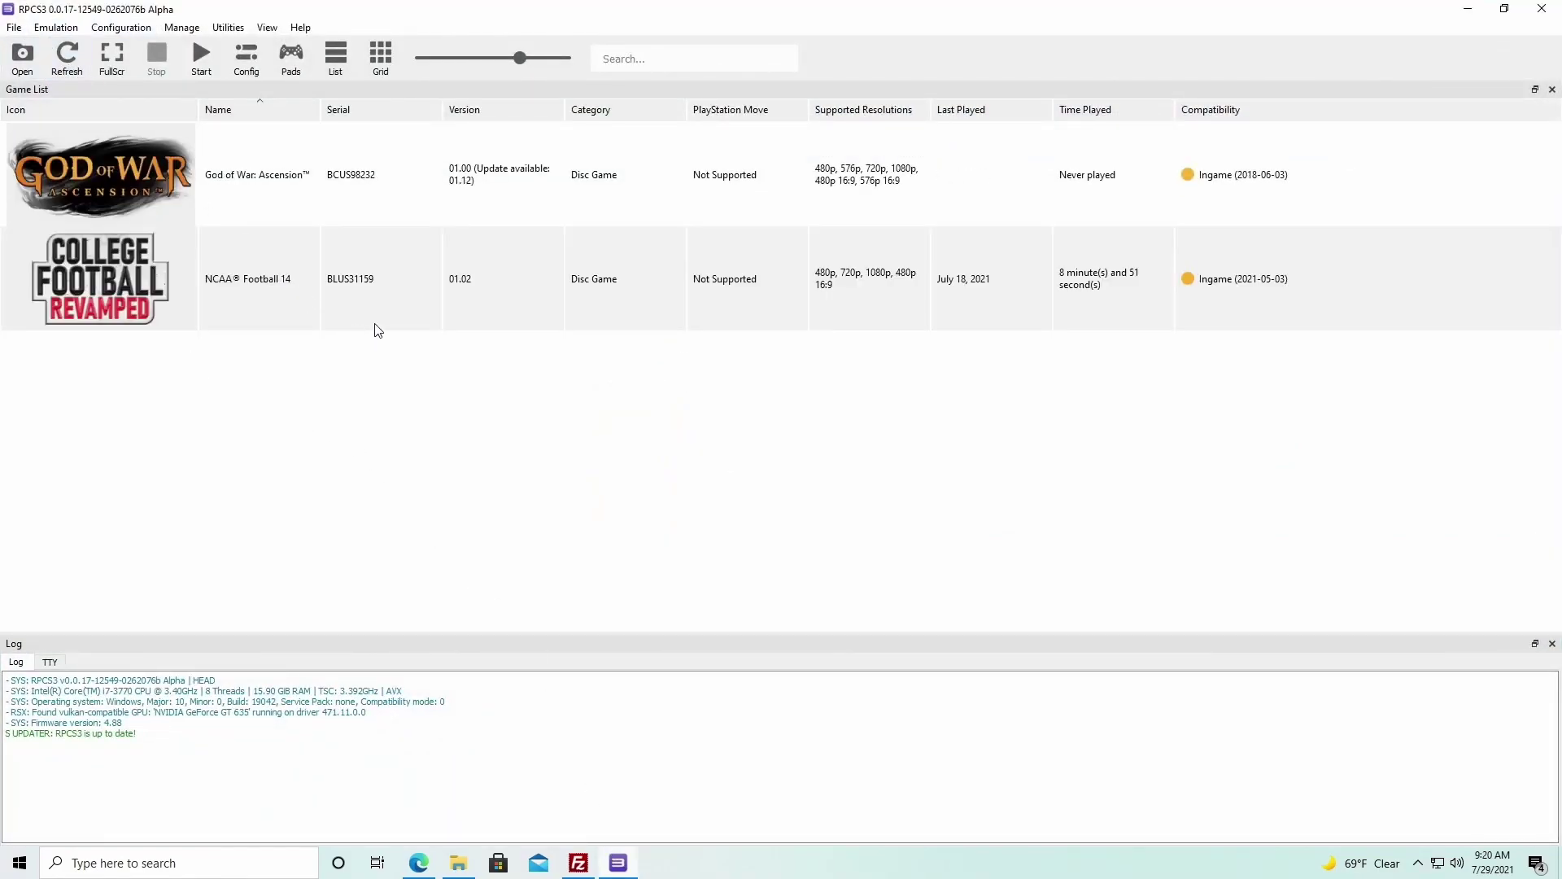